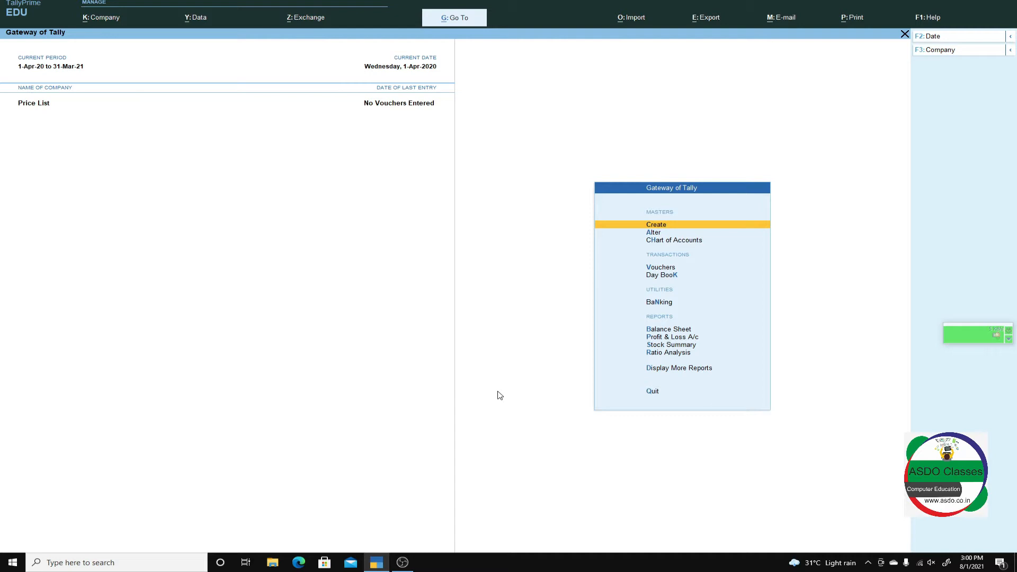
Open the company's GST Details for alteration from the statutory masters
{"action": "key", "text": "alt+g"}
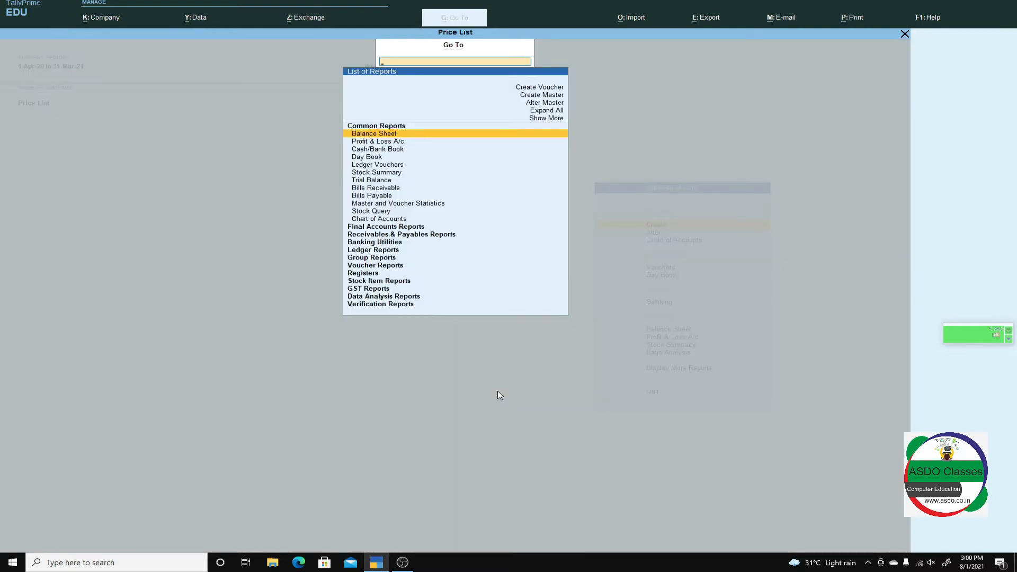
{"action": "key", "text": "Up"}
{"action": "key", "text": "Up"}
{"action": "key", "text": "Up"}
{"action": "key", "text": "Return"}
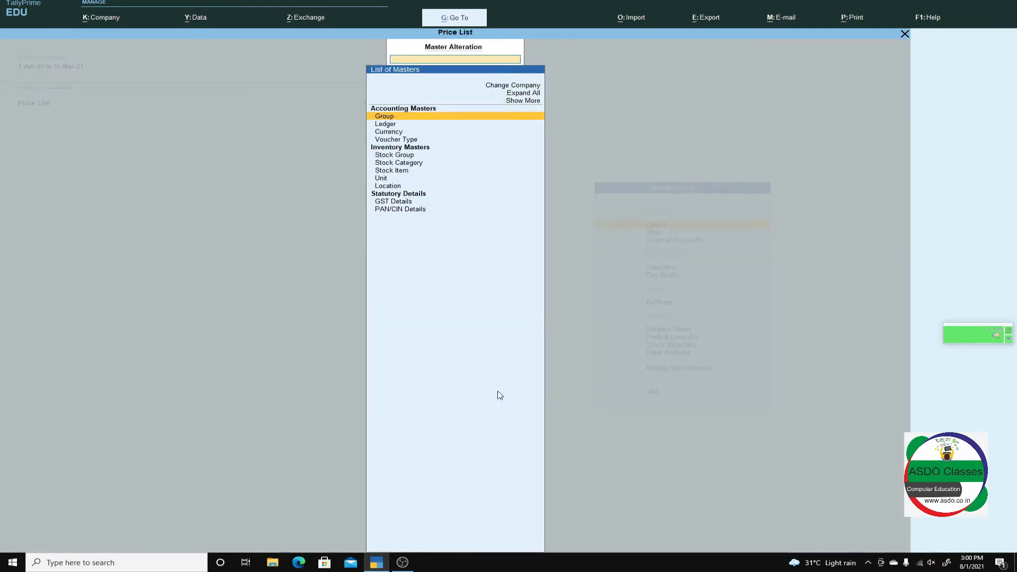
{"action": "key", "text": "Down"}
{"action": "key", "text": "Down"}
{"action": "key", "text": "Down"}
{"action": "key", "text": "Down"}
{"action": "key", "text": "Down"}
{"action": "key", "text": "Down"}
{"action": "key", "text": "Down"}
{"action": "key", "text": "Down"}
{"action": "key", "text": "Down"}
{"action": "key", "text": "Down"}
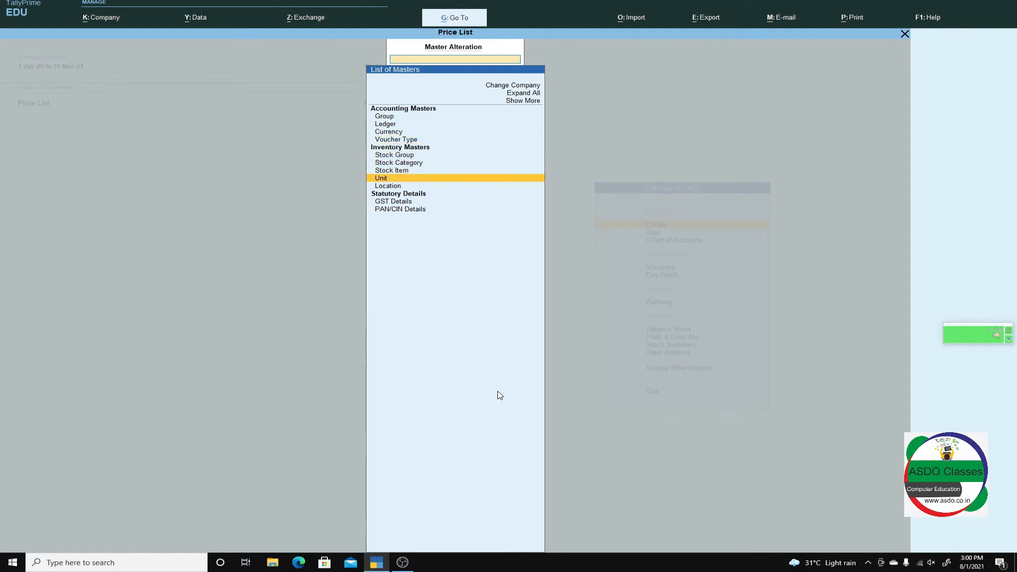
{"action": "key", "text": "Return"}
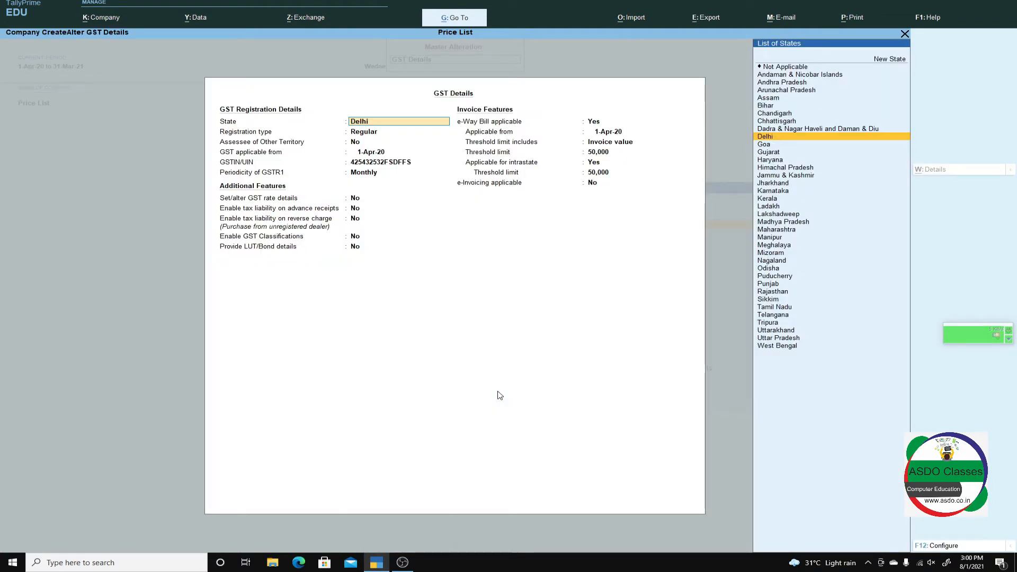
Enable Set/alter GST rate details in the company's GST details, keeping the existing registration entries
{"action": "key", "text": "Return"}
{"action": "key", "text": "Return"}
{"action": "key", "text": "Return"}
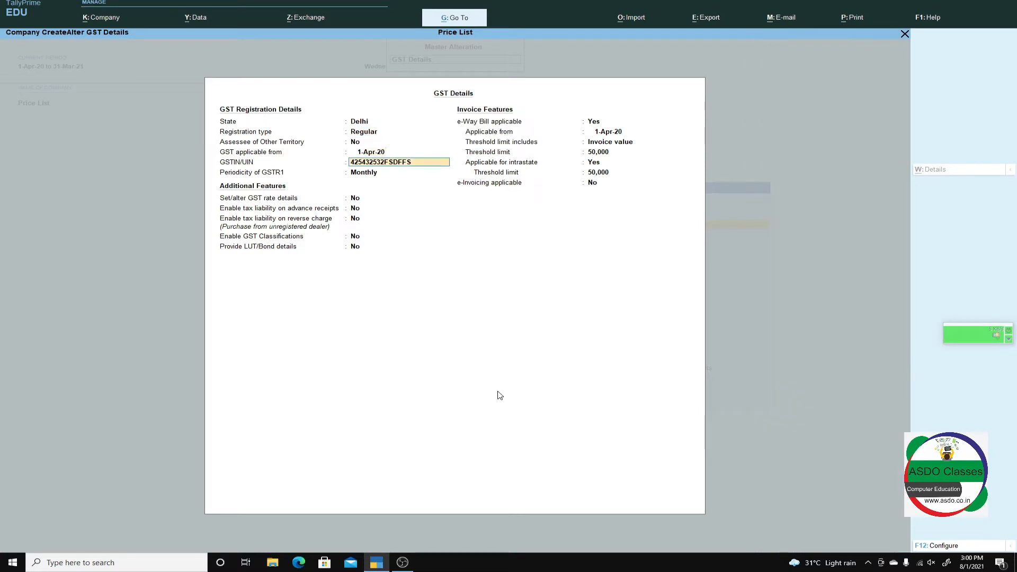
{"action": "key", "text": "Return"}
{"action": "key", "text": "Return"}
{"action": "key", "text": "Return"}
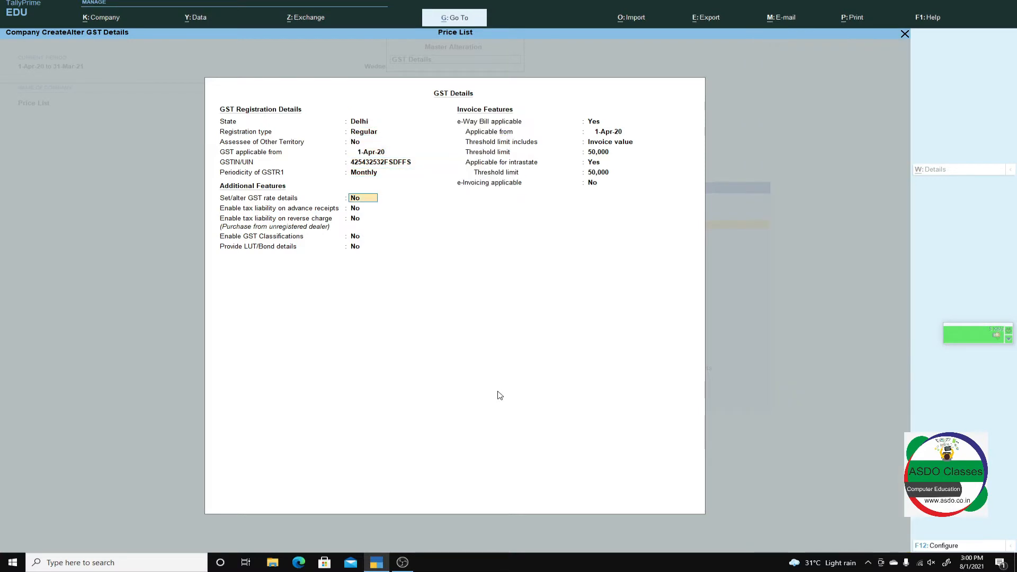
{"action": "key", "text": "y"}
{"action": "key", "text": "Return"}
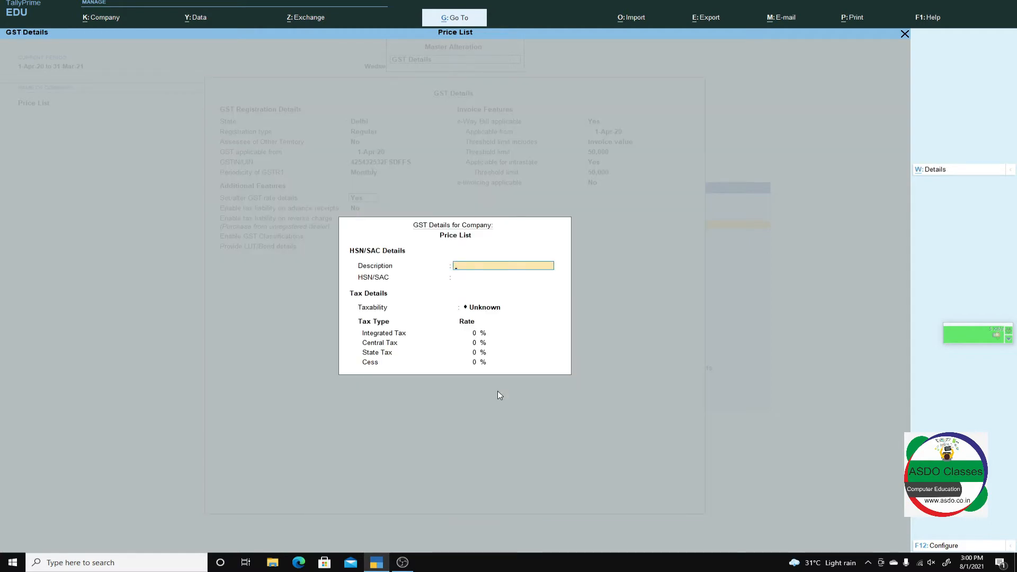
Enter Hardware as the HSN/SAC description and 1234 as the HSN/SAC code
{"action": "type", "text": "Hardware"}
{"action": "key", "text": "Return"}
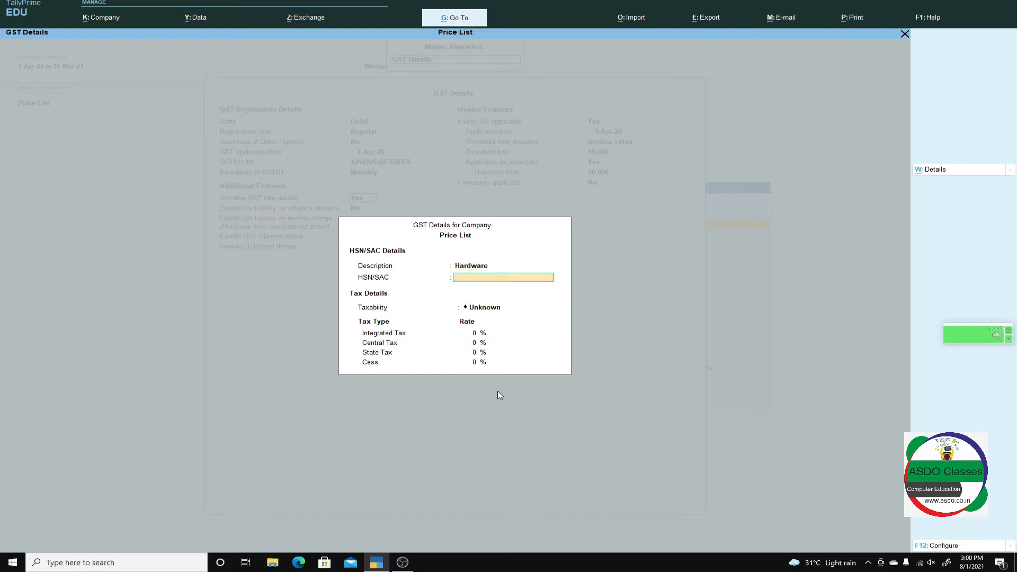
{"action": "type", "text": "1234"}
{"action": "key", "text": "Return"}
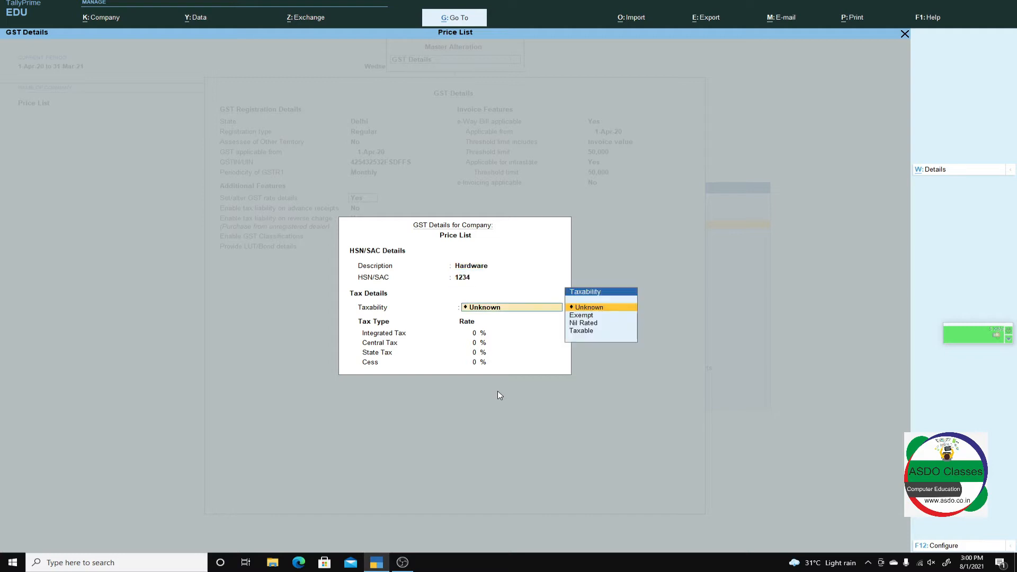
Set the taxability to Taxable with an integrated tax rate of 18%, and save the company's GST details
{"action": "key", "text": "Down"}
{"action": "key", "text": "Down"}
{"action": "key", "text": "Down"}
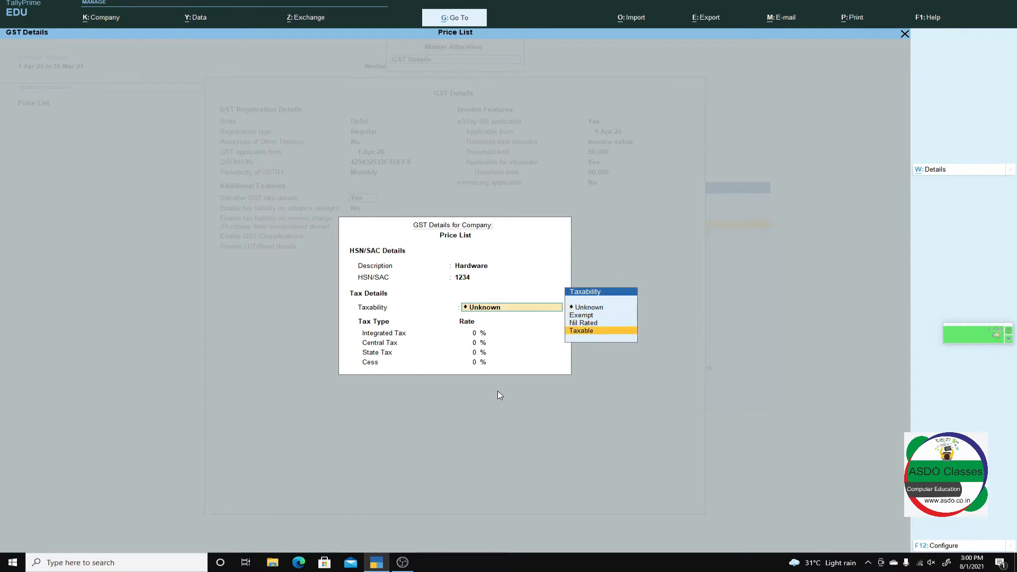
{"action": "key", "text": "Return"}
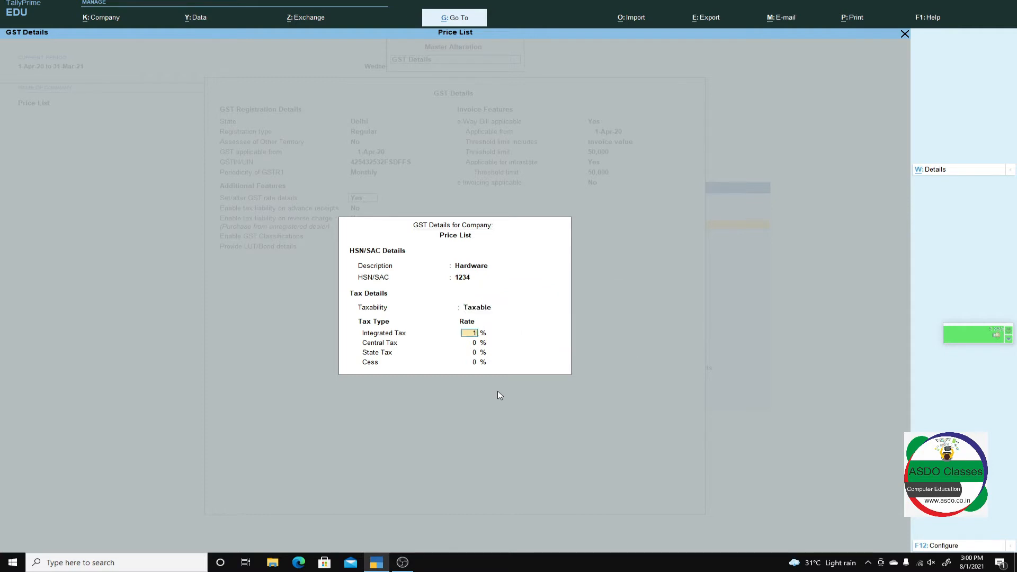
{"action": "type", "text": "18"}
{"action": "key", "text": "Return"}
{"action": "key", "text": "ctrl+a"}
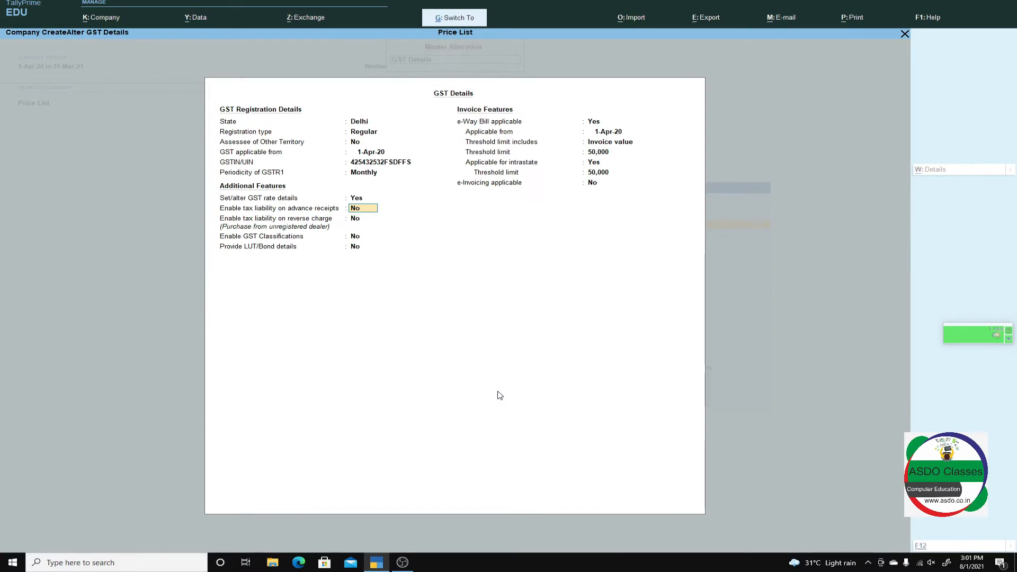
{"action": "key", "text": "ctrl+a"}
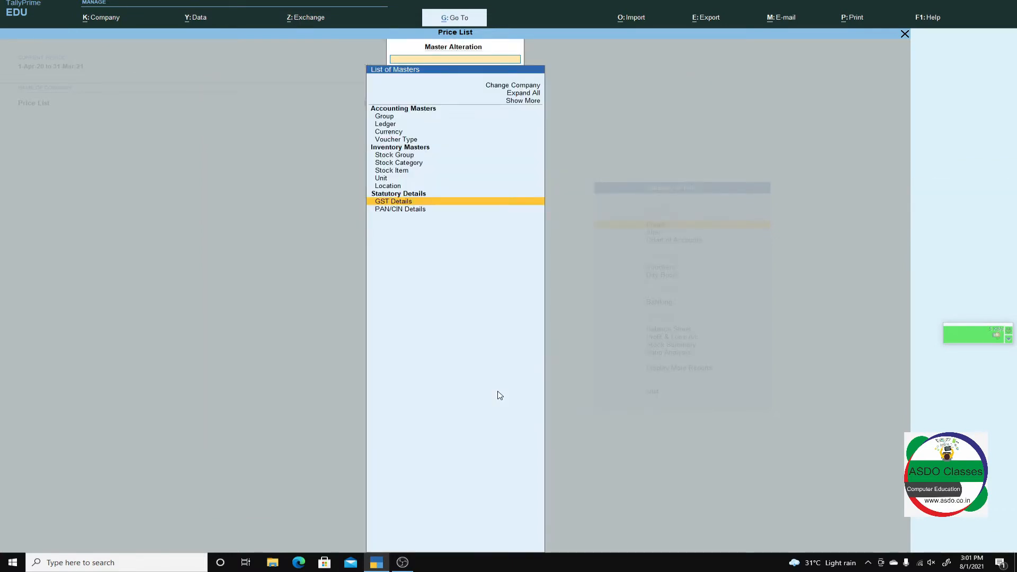
{"action": "key", "text": "Escape"}
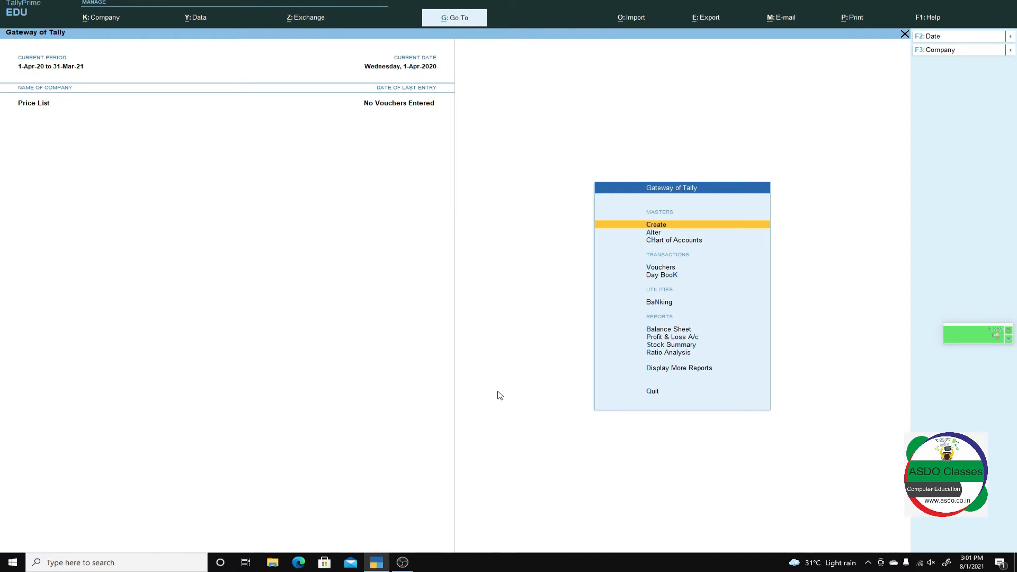
Display the list of existing stock items in master alteration
{"action": "key", "text": "Down"}
{"action": "key", "text": "Return"}
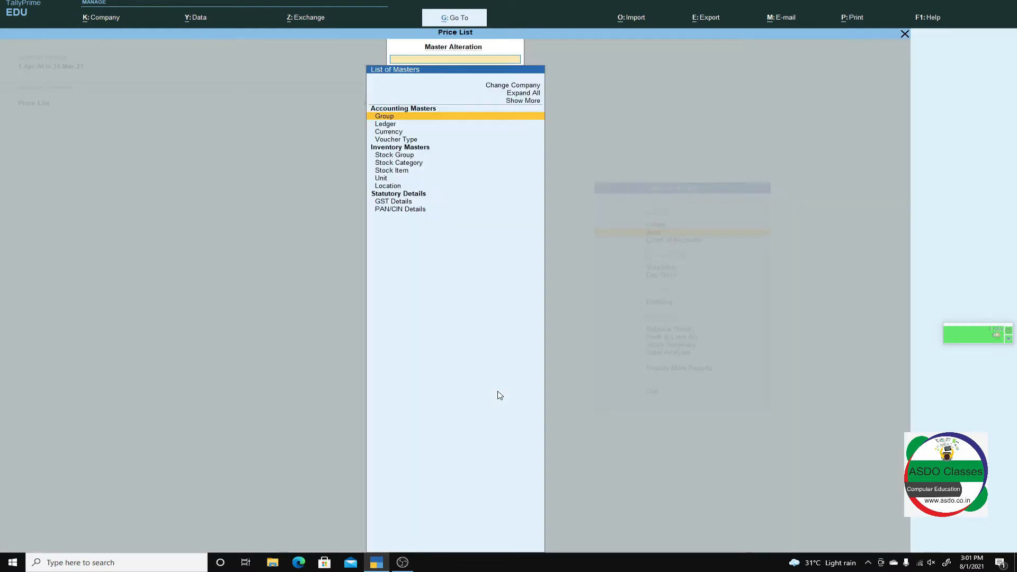
{"action": "key", "text": "Down"}
{"action": "key", "text": "Down"}
{"action": "key", "text": "Down"}
{"action": "key", "text": "Down"}
{"action": "key", "text": "Down"}
{"action": "key", "text": "Down"}
{"action": "key", "text": "Return"}
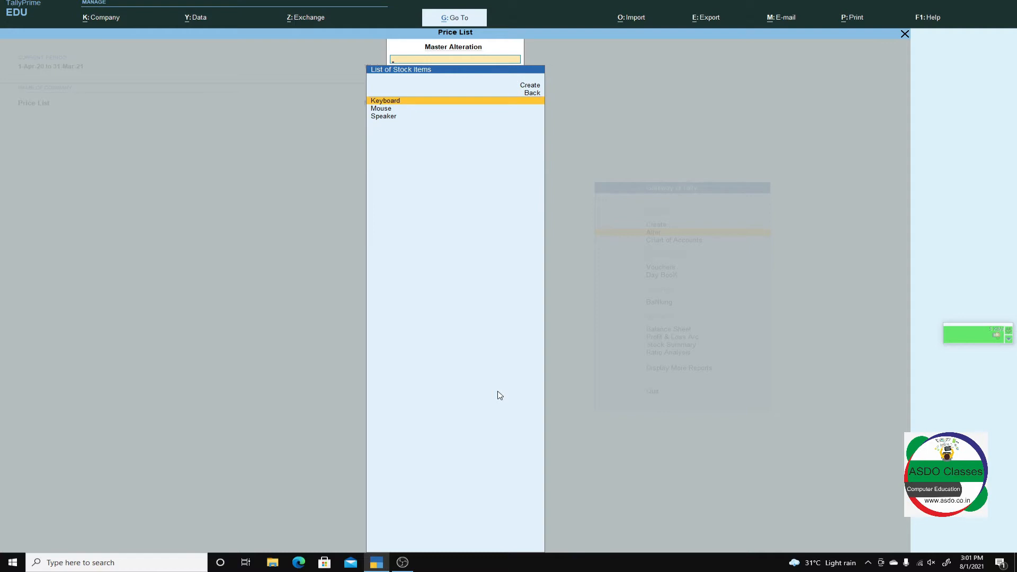
{"action": "key", "text": "Escape"}
{"action": "key", "text": "Escape"}
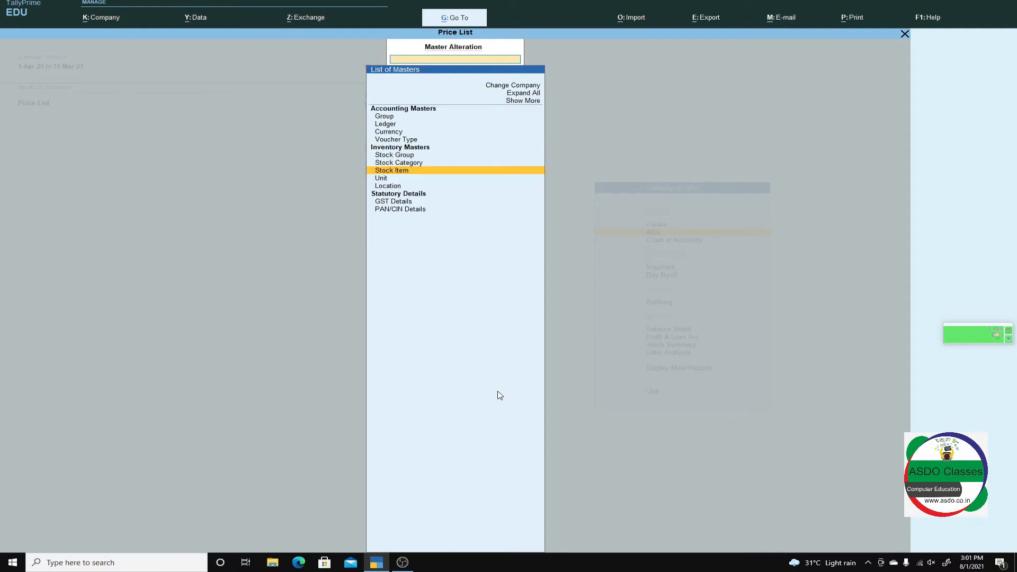
Look up the existing stock groups in master alteration and return to the Gateway of Tally
{"action": "key", "text": "Return"}
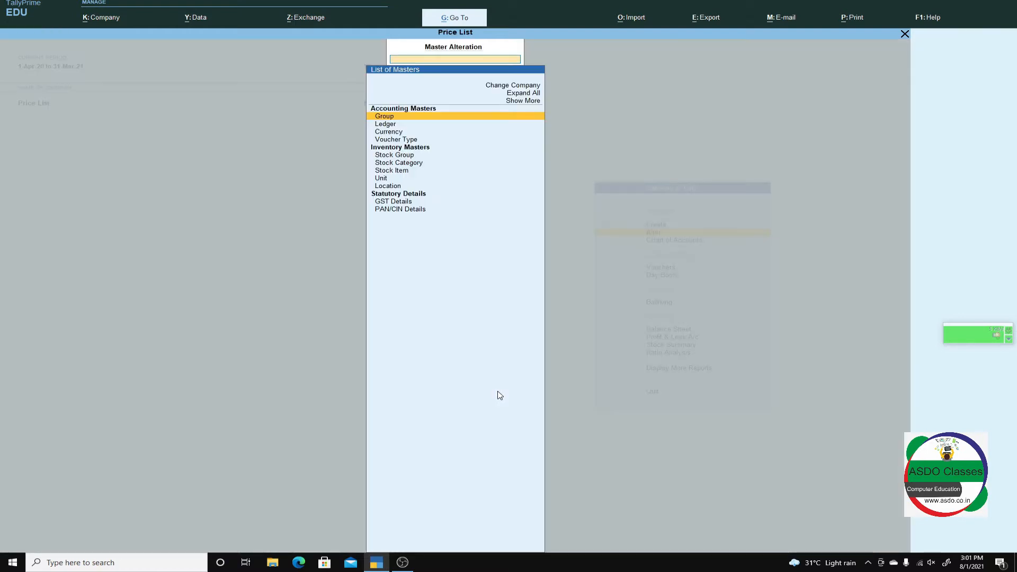
{"action": "key", "text": "Down"}
{"action": "key", "text": "Down"}
{"action": "key", "text": "Down"}
{"action": "key", "text": "Down"}
{"action": "key", "text": "Return"}
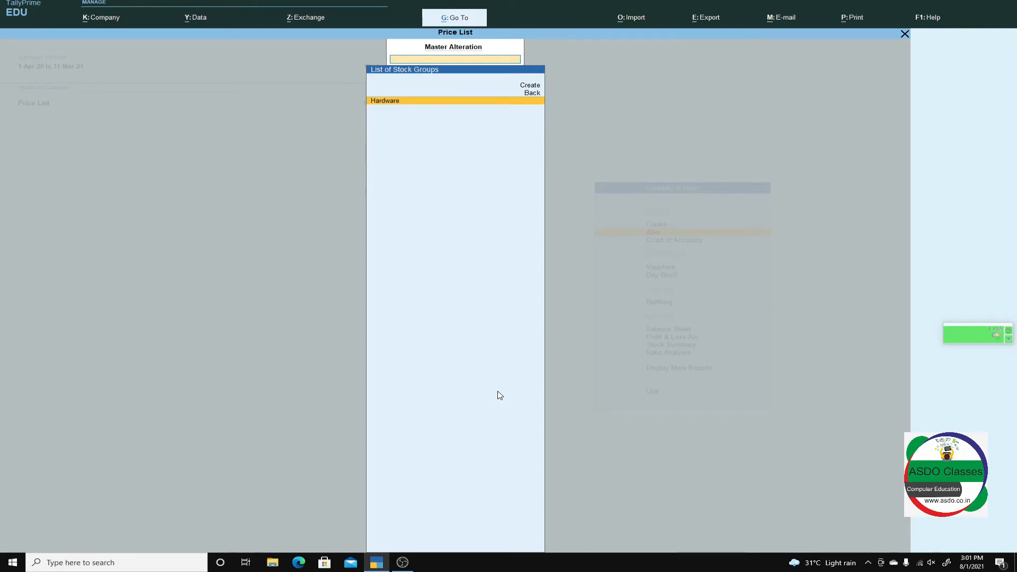
{"action": "key", "text": "Return"}
{"action": "key", "text": "BackSpace"}
{"action": "key", "text": "Escape"}
{"action": "key", "text": "Escape"}
{"action": "key", "text": "Escape"}
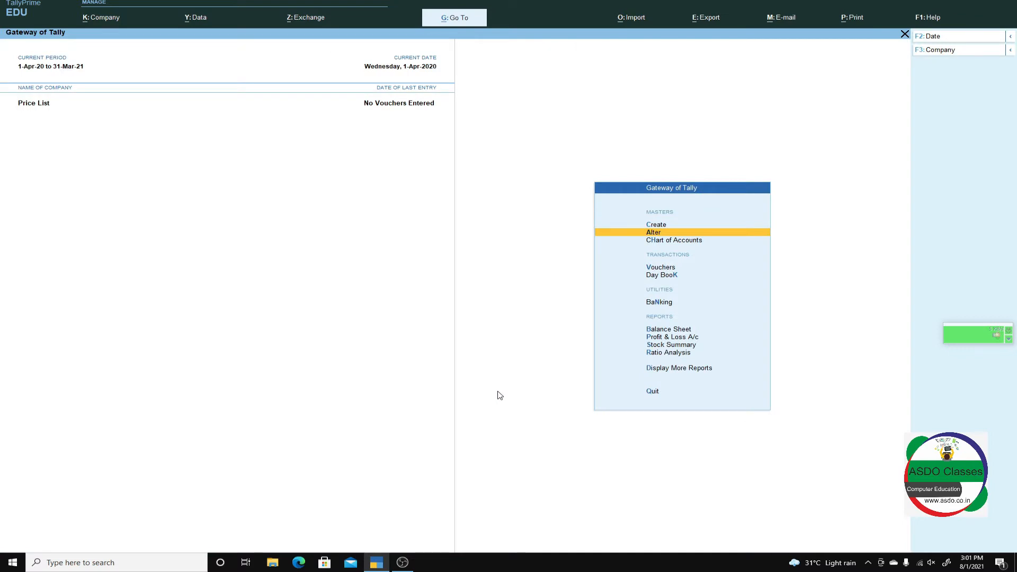
{"action": "key", "text": "Up"}
{"action": "key", "text": "Return"}
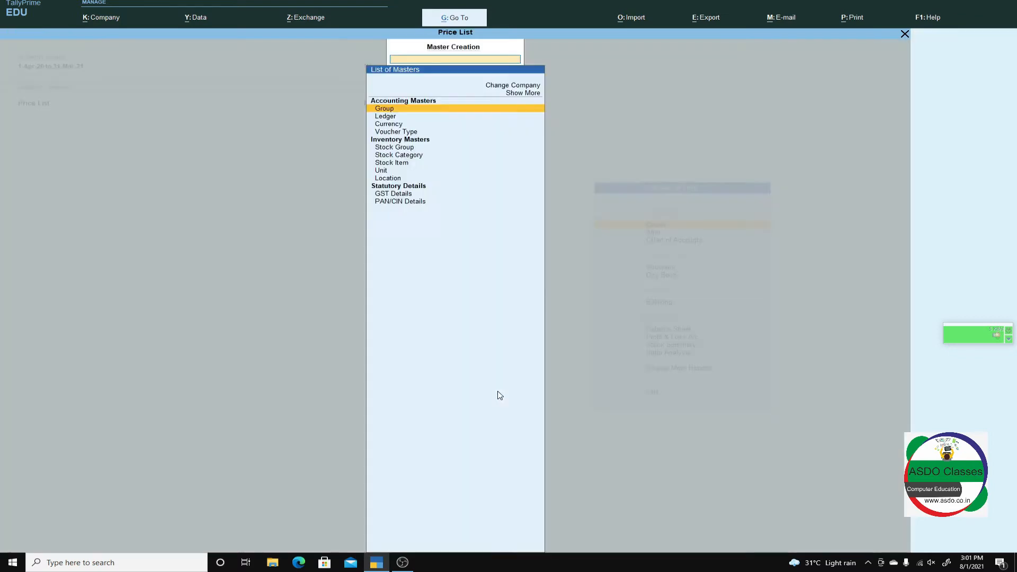
{"action": "key", "text": "Down"}
{"action": "key", "text": "Return"}
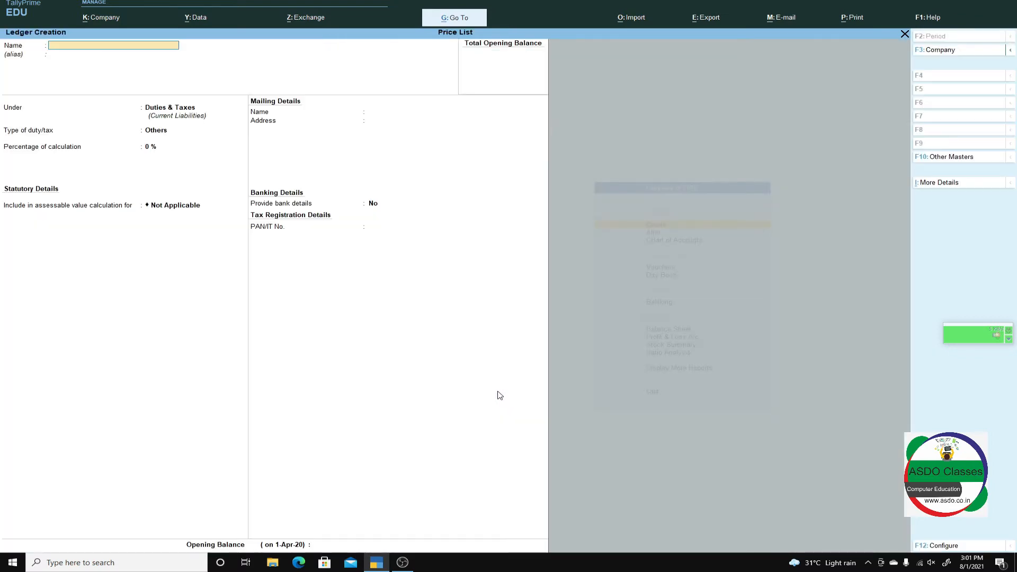
{"action": "key", "text": "Escape"}
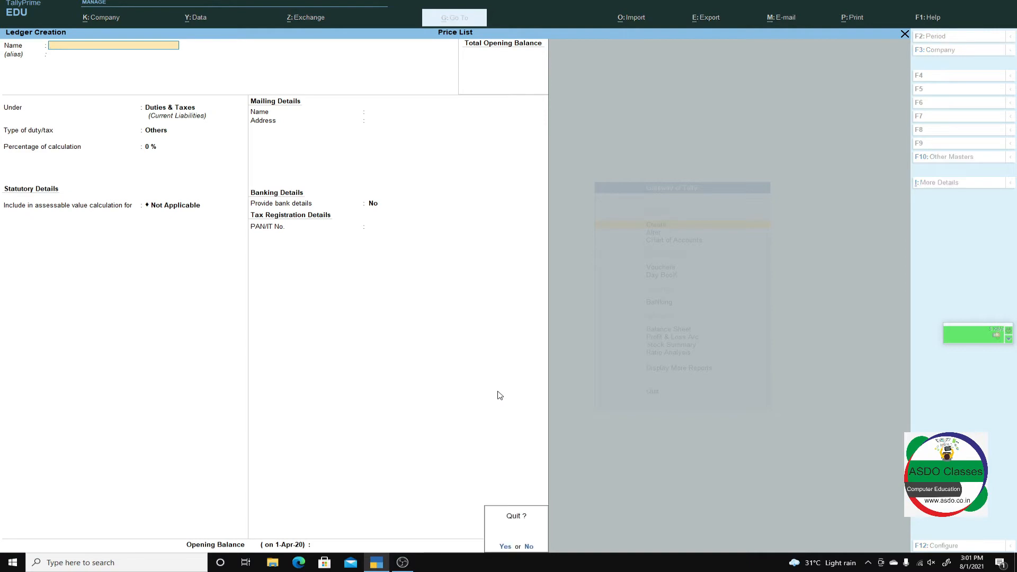
{"action": "key", "text": "Return"}
{"action": "key", "text": "Escape"}
Open the Cgst ledger for alteration and review its group, type of duty and tax type
{"action": "key", "text": "Down"}
{"action": "key", "text": "Return"}
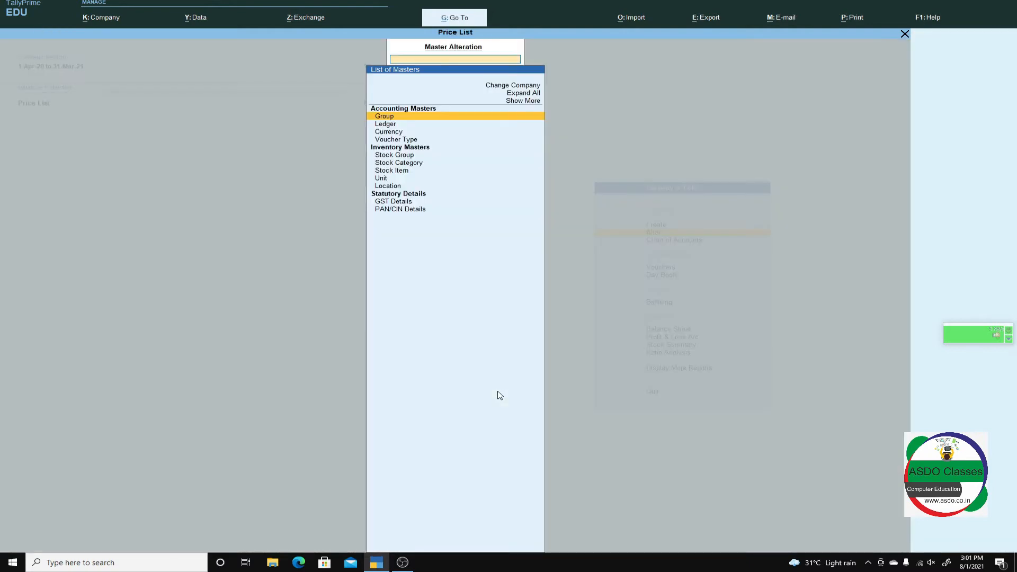
{"action": "key", "text": "Down"}
{"action": "key", "text": "Return"}
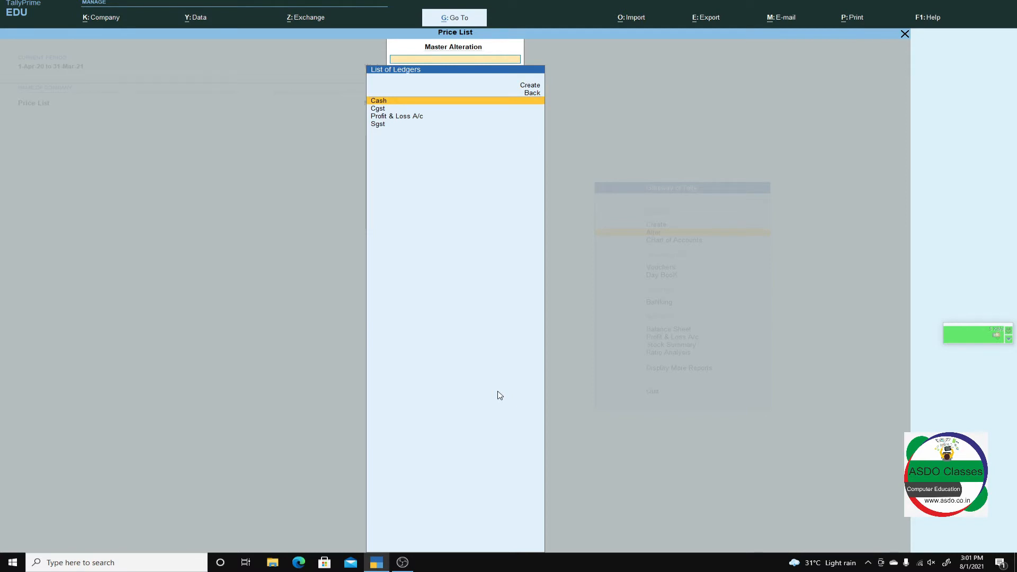
{"action": "key", "text": "Down"}
{"action": "key", "text": "Return"}
{"action": "key", "text": "Return"}
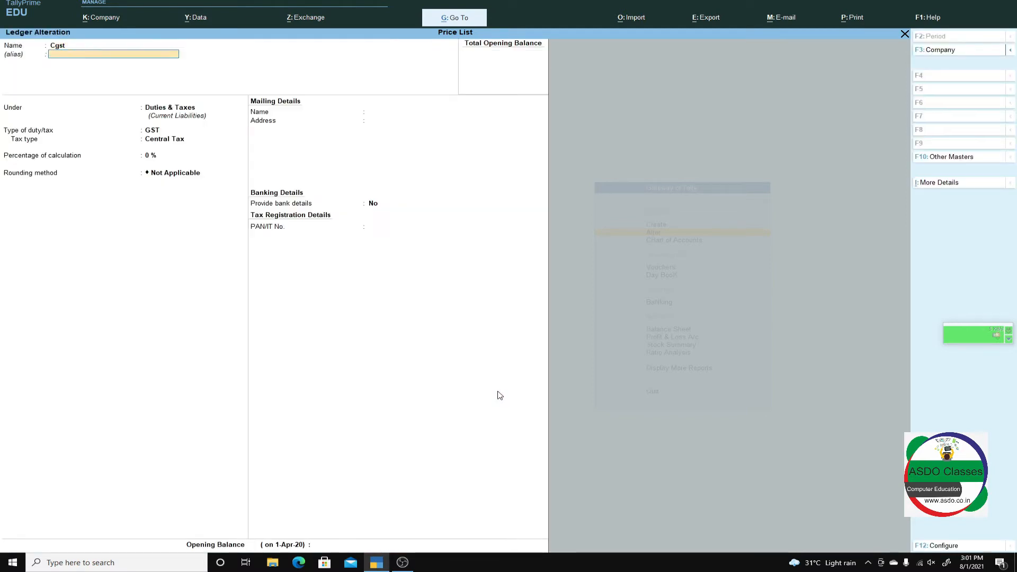
{"action": "key", "text": "Return"}
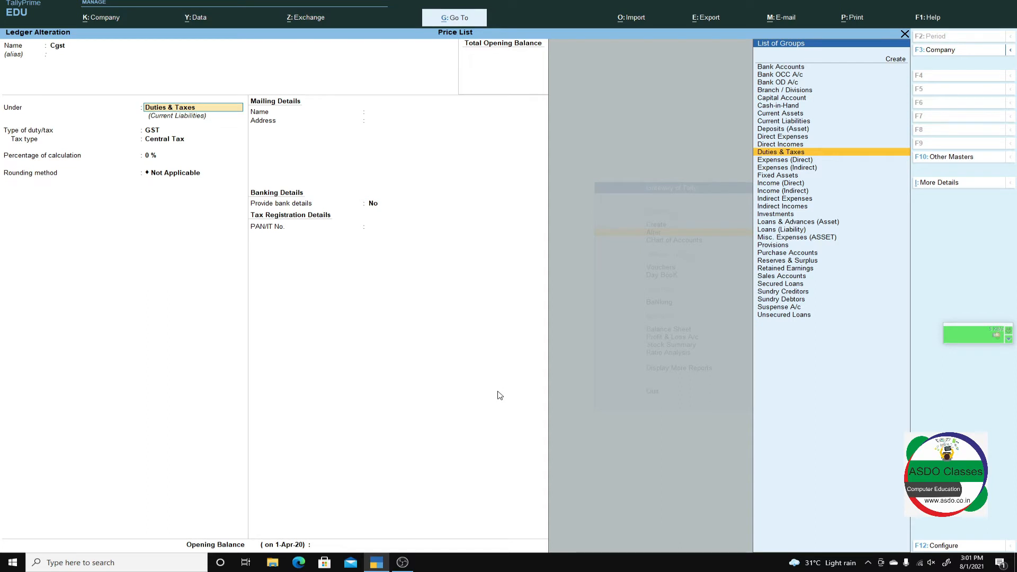
{"action": "key", "text": "Return"}
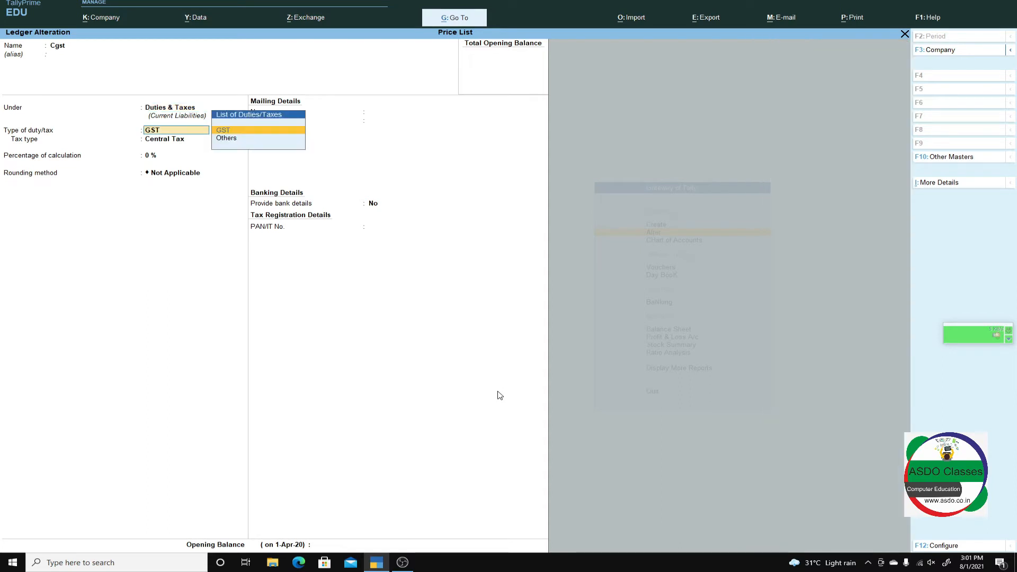
{"action": "key", "text": "Return"}
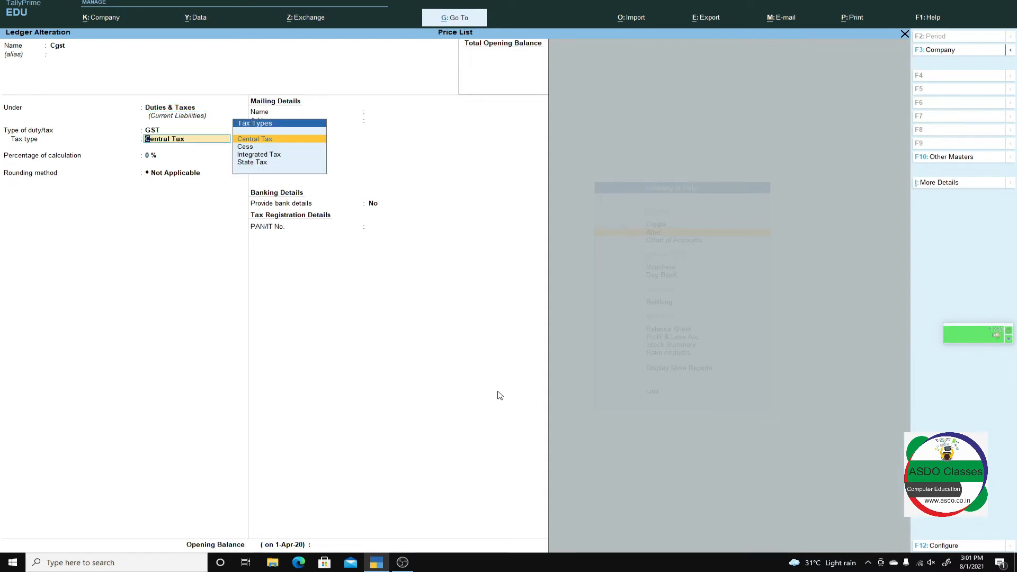
{"action": "key", "text": "ctrl+a"}
Review the Sgst ledger's group, type of duty, tax type and percentage of calculation, and close the ledger list
{"action": "key", "text": "Down"}
{"action": "key", "text": "Down"}
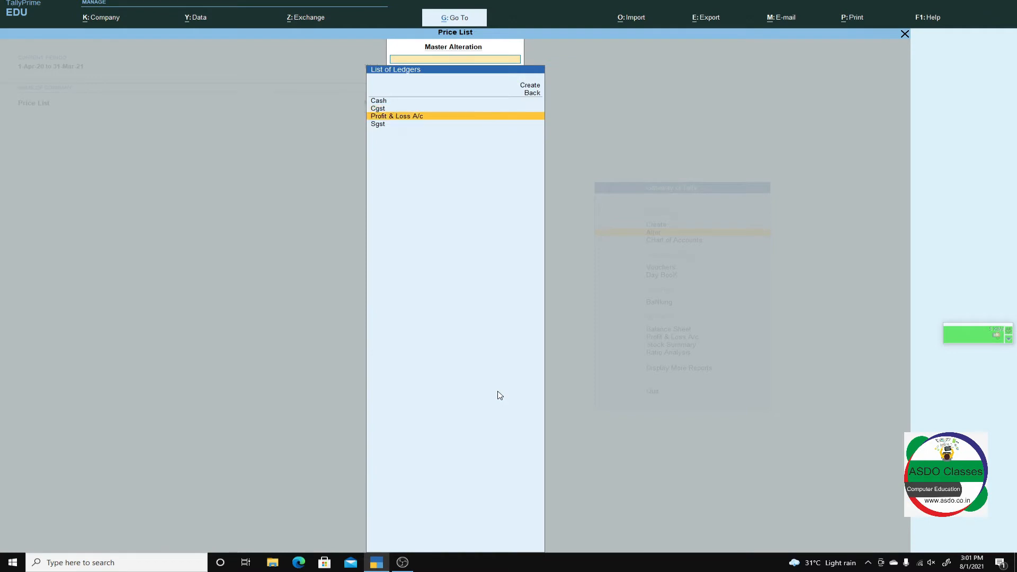
{"action": "key", "text": "Return"}
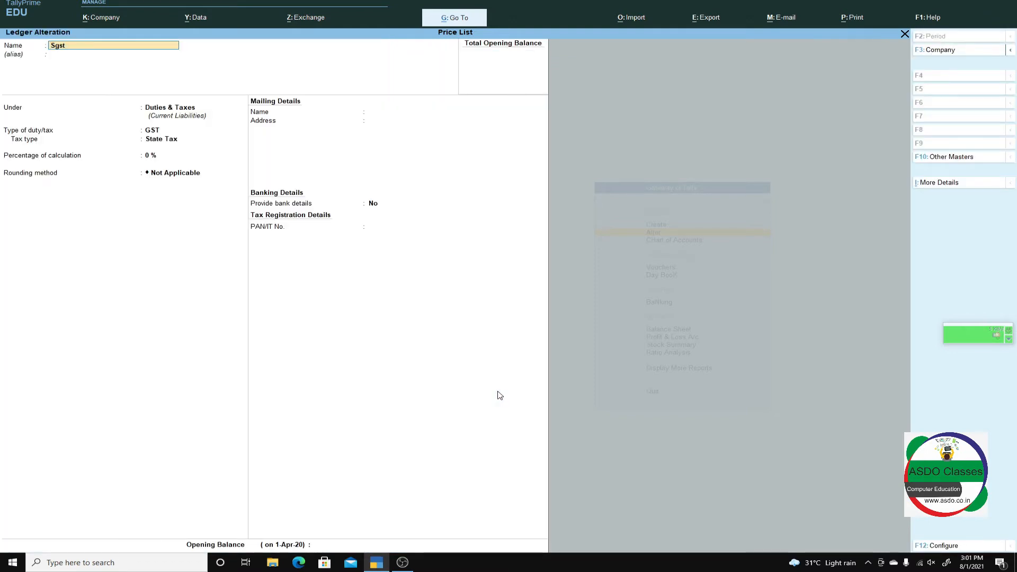
{"action": "key", "text": "Return"}
{"action": "key", "text": "Return"}
{"action": "key", "text": "Return"}
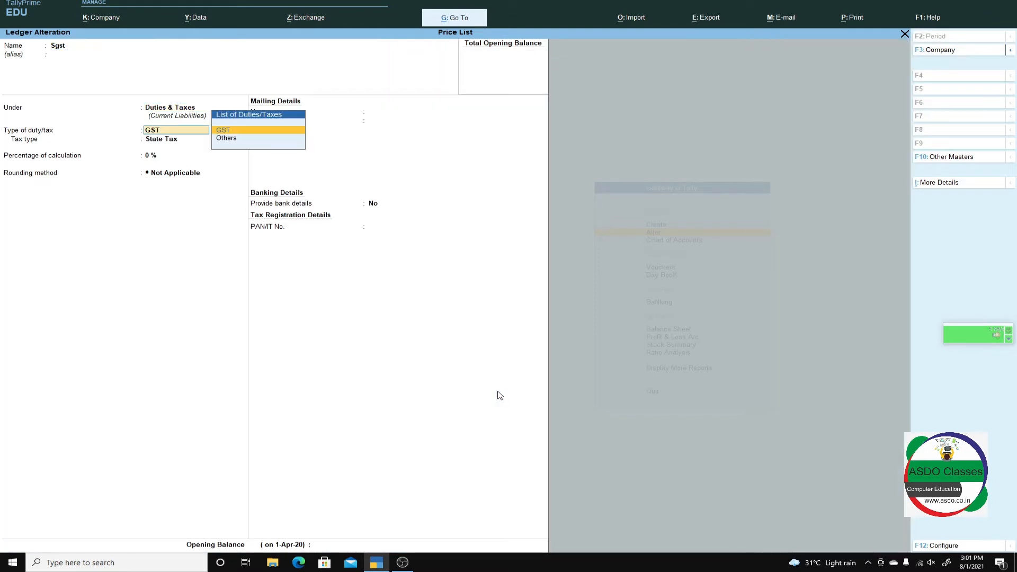
{"action": "key", "text": "Return"}
{"action": "key", "text": "Return"}
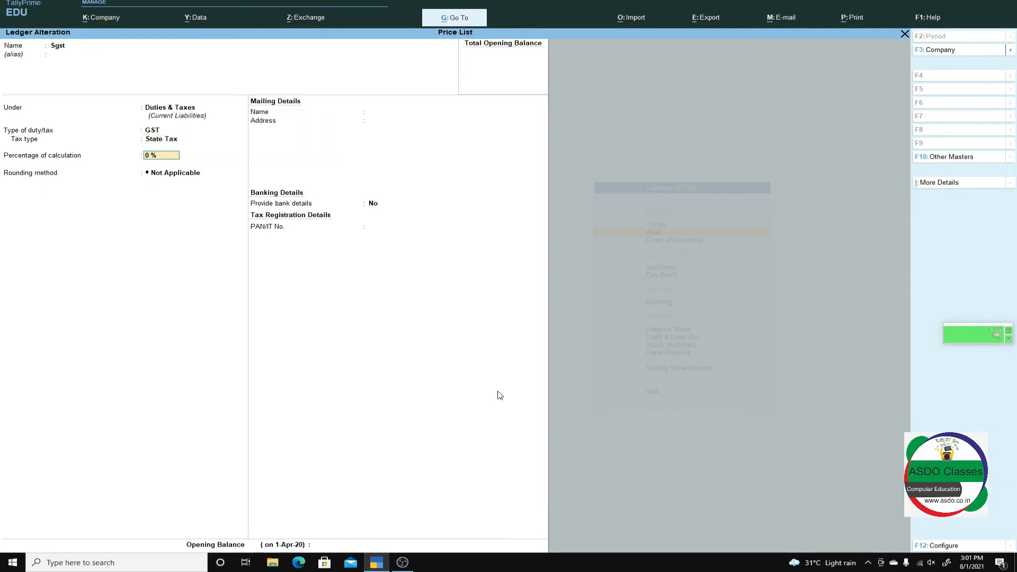
{"action": "key", "text": "ctrl+a"}
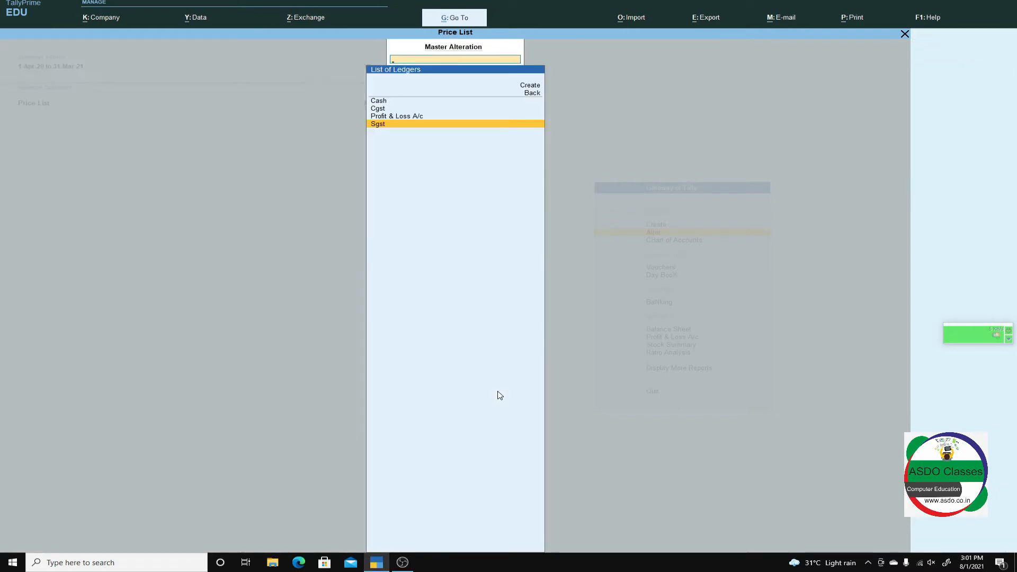
{"action": "key", "text": "Escape"}
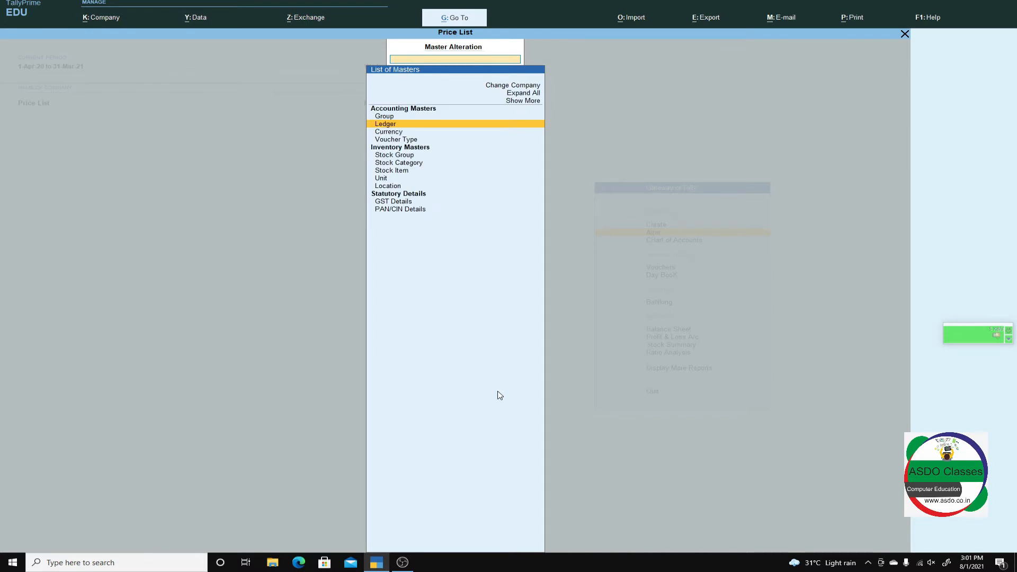
Open the company features of Price List and set both Show more features and Show all features to Yes
{"action": "key", "text": "Escape"}
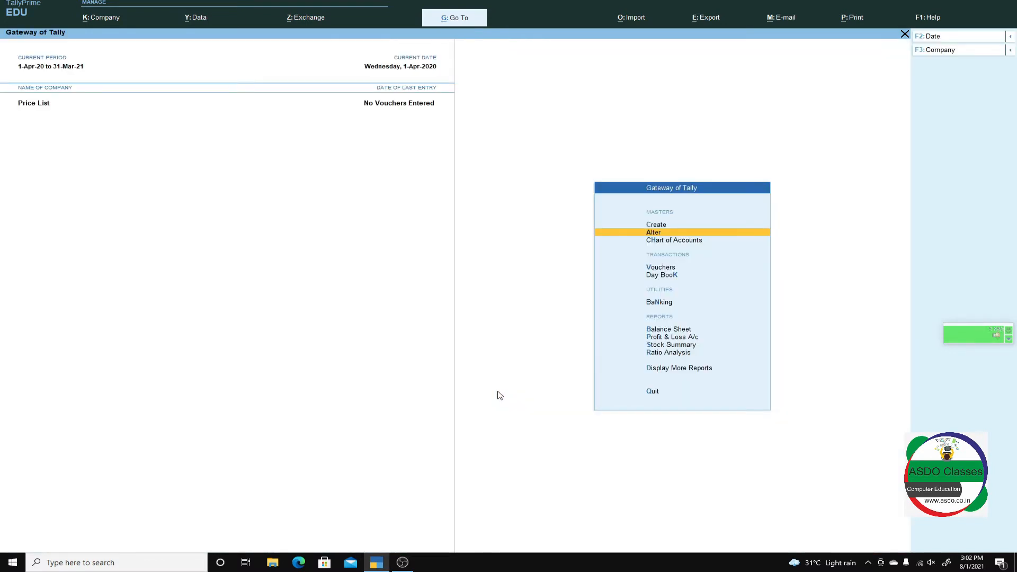
{"action": "key", "text": "F11"}
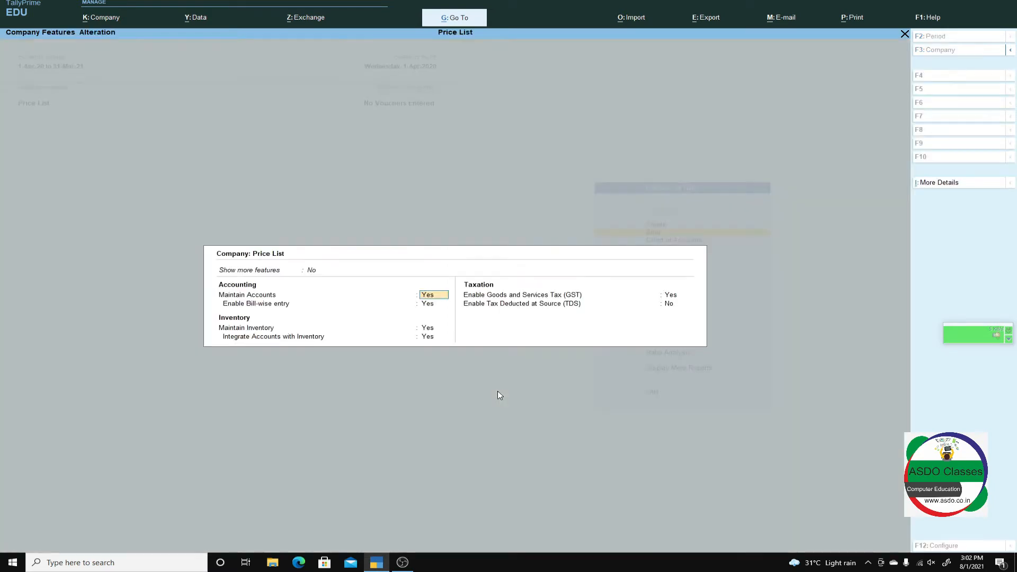
{"action": "key", "text": "Up"}
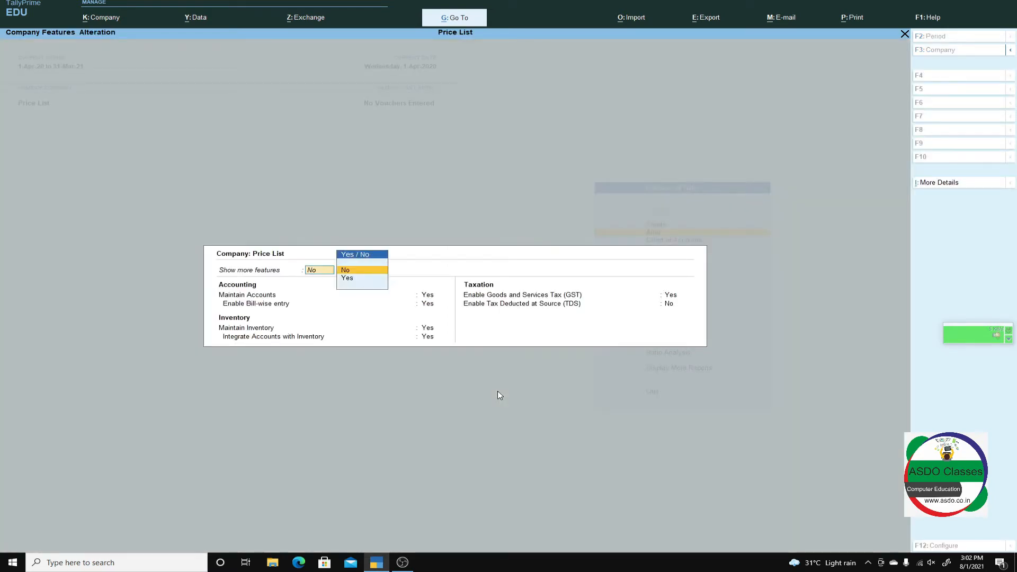
{"action": "key", "text": "Down"}
{"action": "key", "text": "Return"}
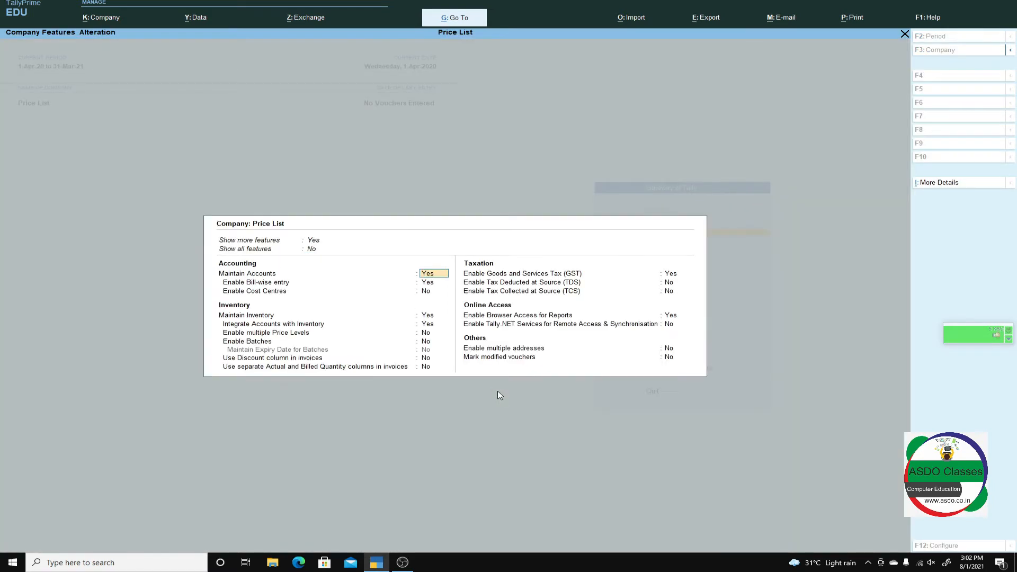
{"action": "key", "text": "Down"}
{"action": "key", "text": "Up"}
{"action": "key", "text": "Up"}
{"action": "type", "text": "y"}
{"action": "key", "text": "Return"}
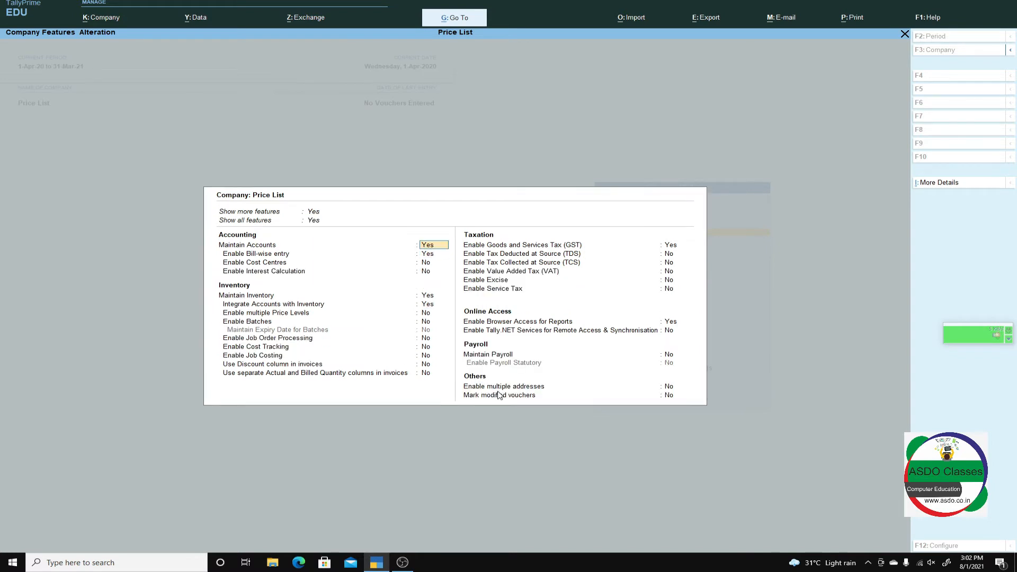
Enable multiple price levels in the company's inventory features
{"action": "key", "text": "Down"}
{"action": "key", "text": "Down"}
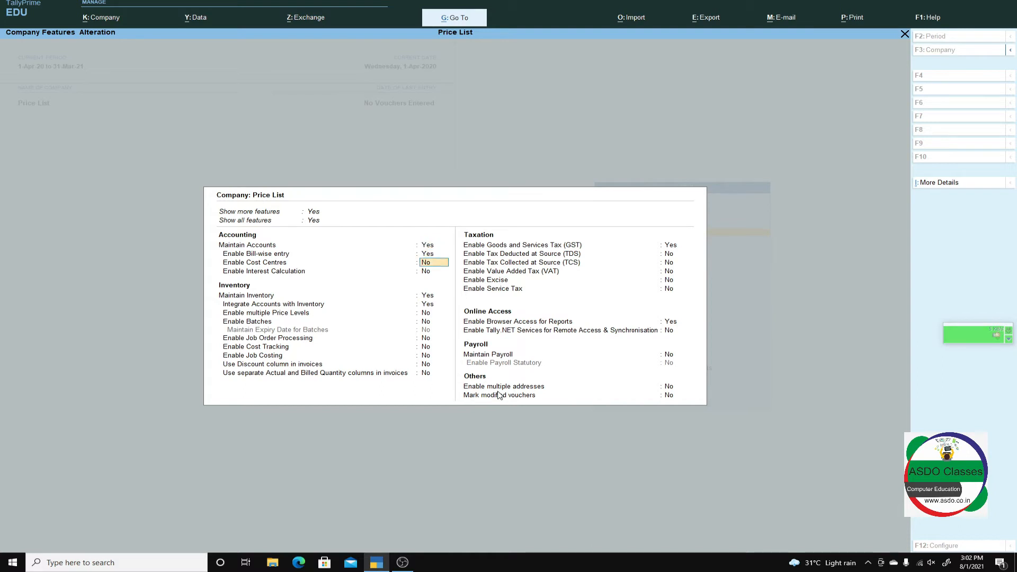
{"action": "key", "text": "Down"}
{"action": "key", "text": "Down"}
{"action": "key", "text": "Down"}
{"action": "key", "text": "Down"}
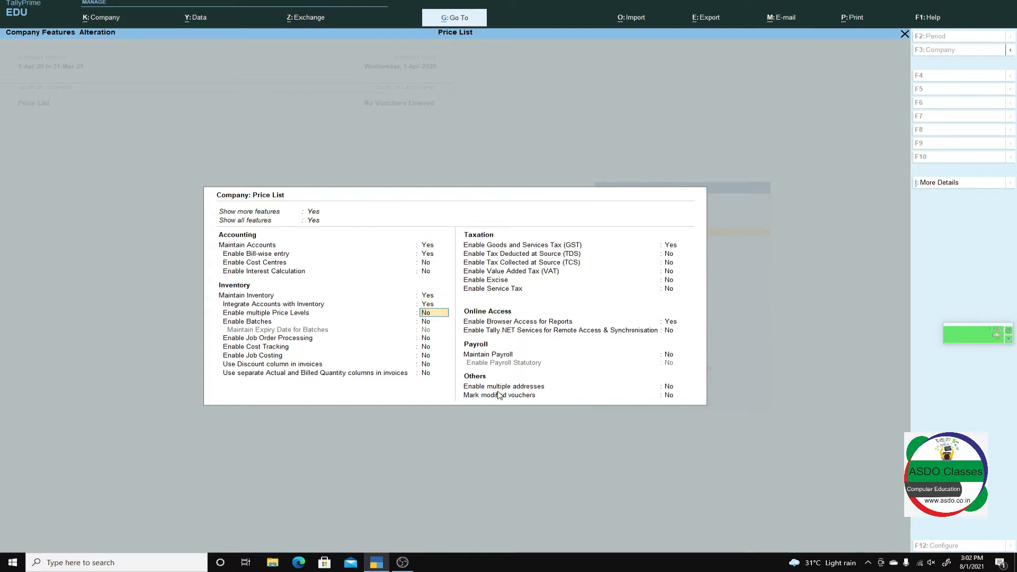
{"action": "key", "text": "y"}
Enable the discount column in invoices and save the company features
{"action": "key", "text": "Down"}
{"action": "key", "text": "Down"}
{"action": "key", "text": "Down"}
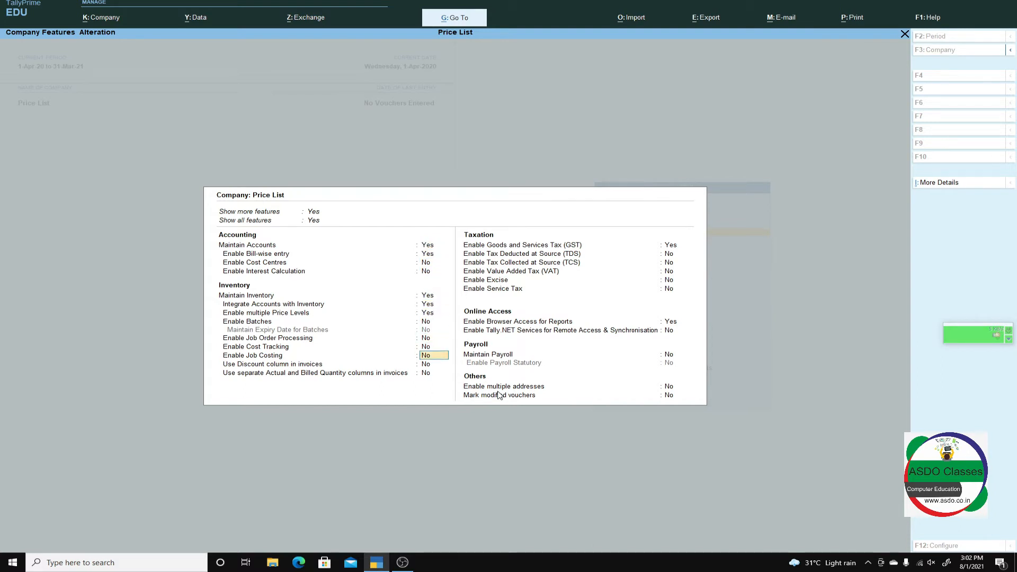
{"action": "key", "text": "Down"}
{"action": "type", "text": "y"}
{"action": "key", "text": "Return"}
{"action": "key", "text": "ctrl"}
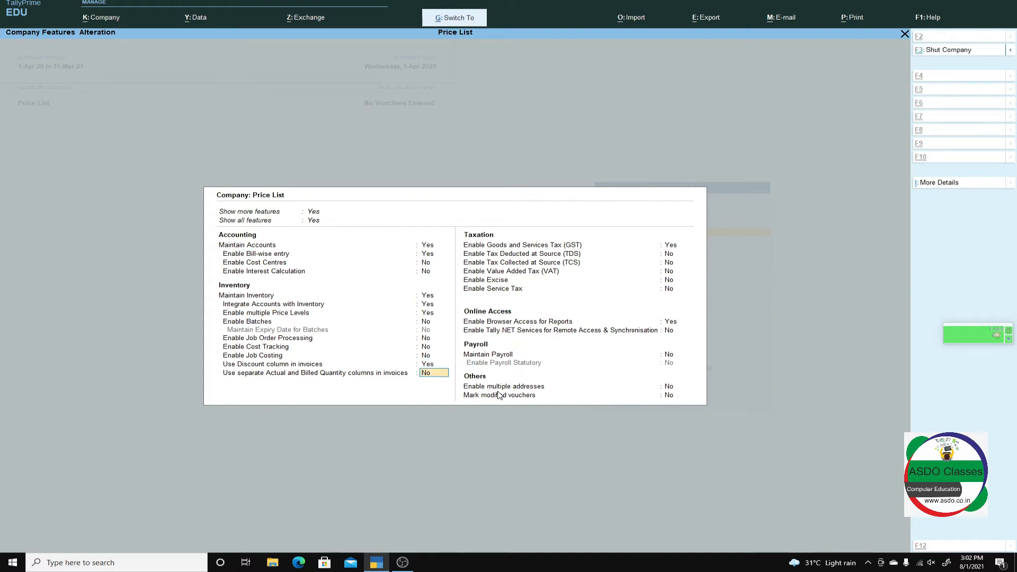
{"action": "key", "text": "ctrl+a"}
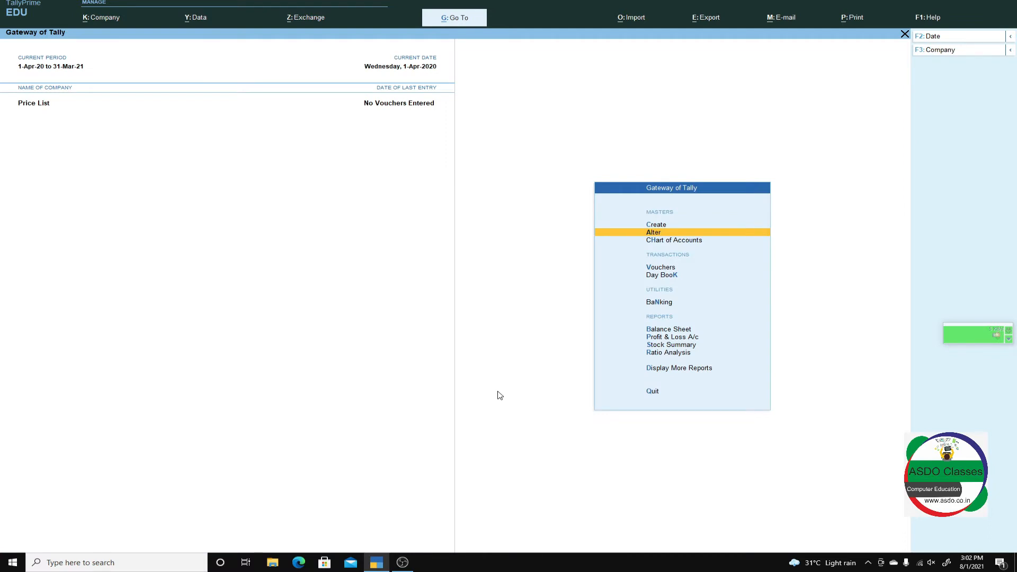
Open the company price levels form from master creation
{"action": "key", "text": "Up"}
{"action": "key", "text": "Return"}
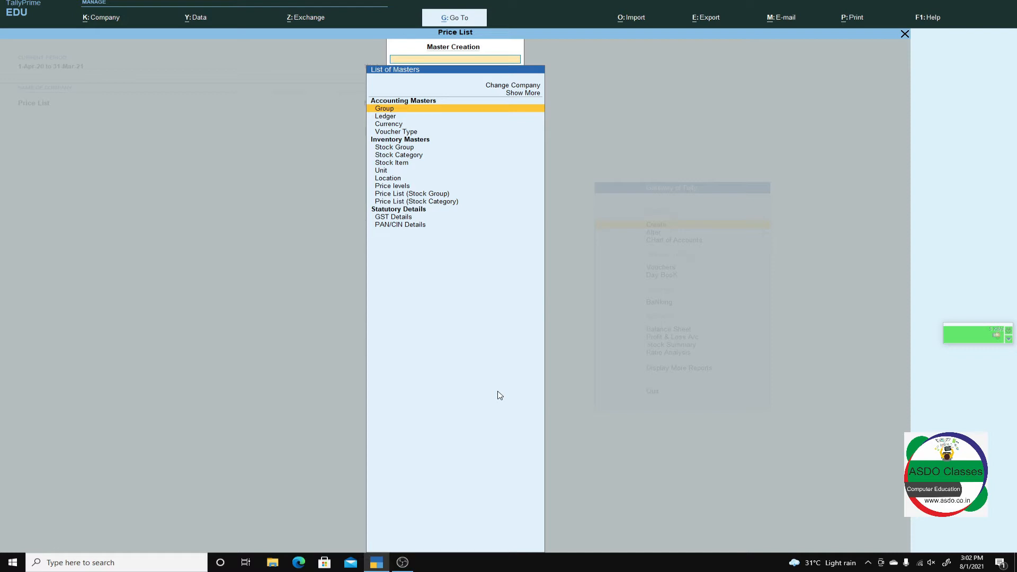
{"action": "key", "text": "Return"}
{"action": "key", "text": "Escape"}
{"action": "key", "text": "Down"}
{"action": "key", "text": "Down"}
{"action": "key", "text": "Down"}
{"action": "key", "text": "Down"}
{"action": "key", "text": "Down"}
{"action": "key", "text": "Down"}
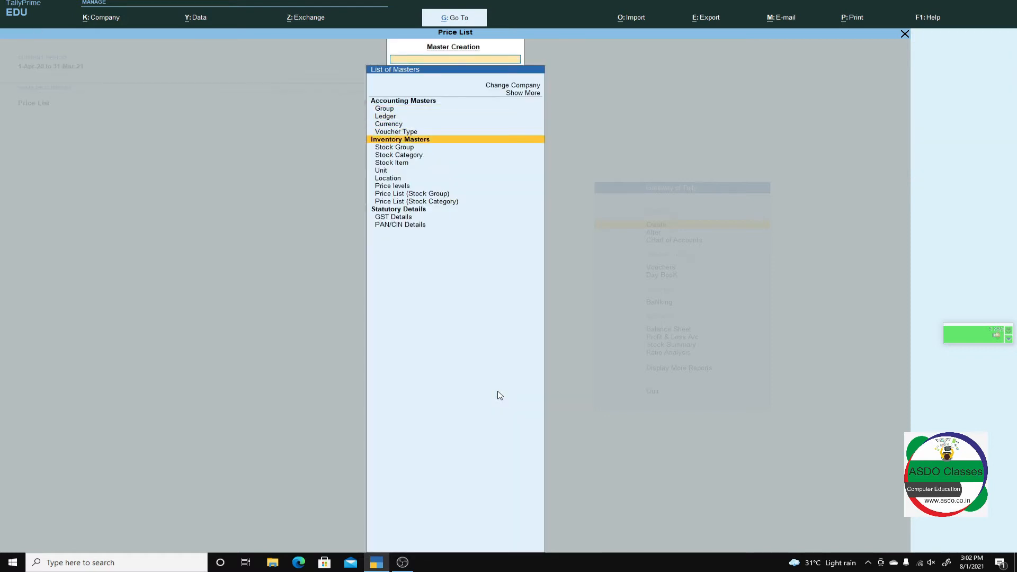
{"action": "key", "text": "Down"}
{"action": "key", "text": "Down"}
{"action": "key", "text": "Down"}
{"action": "key", "text": "Return"}
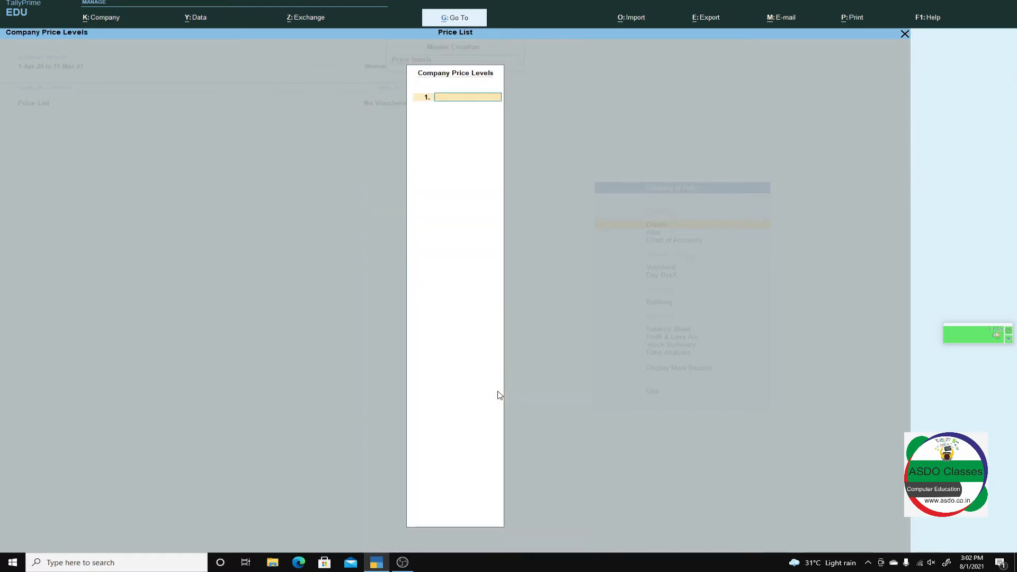
Enter Retailer and Wholesaler as the two company price levels and save them
{"action": "type", "text": "Ret"}
{"action": "key", "text": "BackSpace"}
{"action": "key", "text": "BackSpace"}
{"action": "type", "text": "er"}
{"action": "key", "text": "Return"}
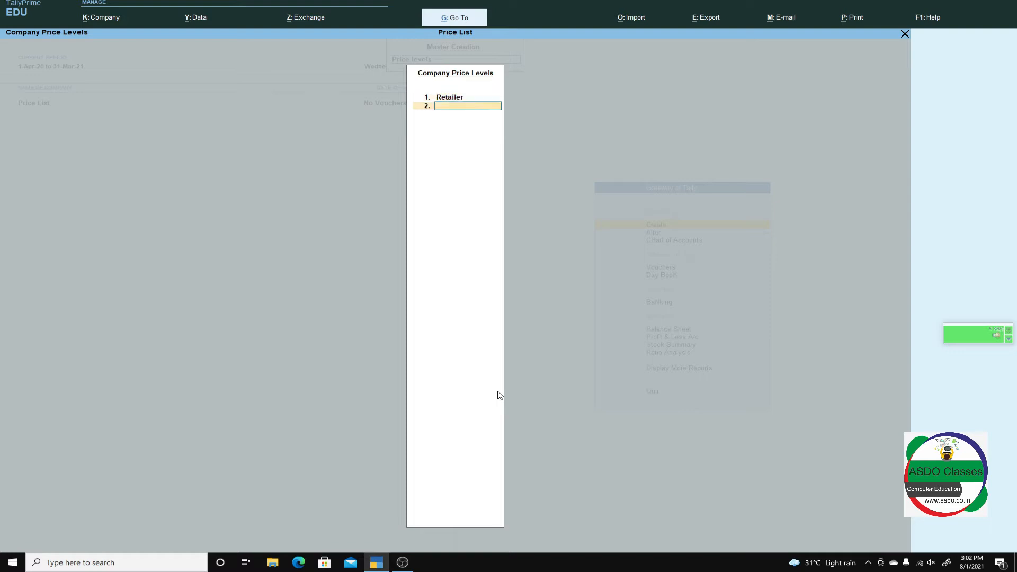
{"action": "type", "text": "Wholesaler"}
{"action": "key", "text": "Return"}
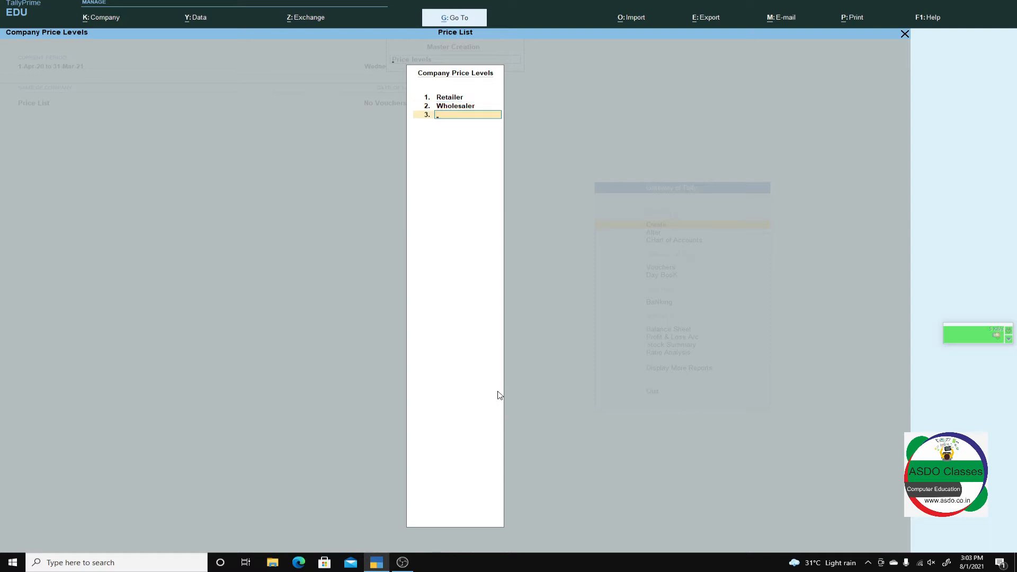
{"action": "key", "text": "Return"}
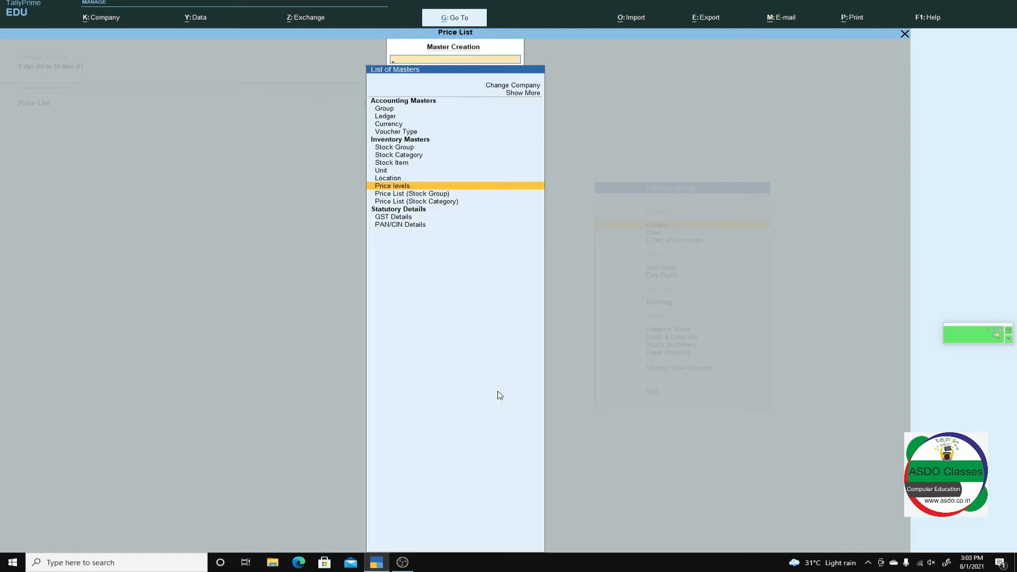
Start a stock group price list for Hardware at the Retailer price level, applicable from 1-Apr-20
{"action": "key", "text": "Down"}
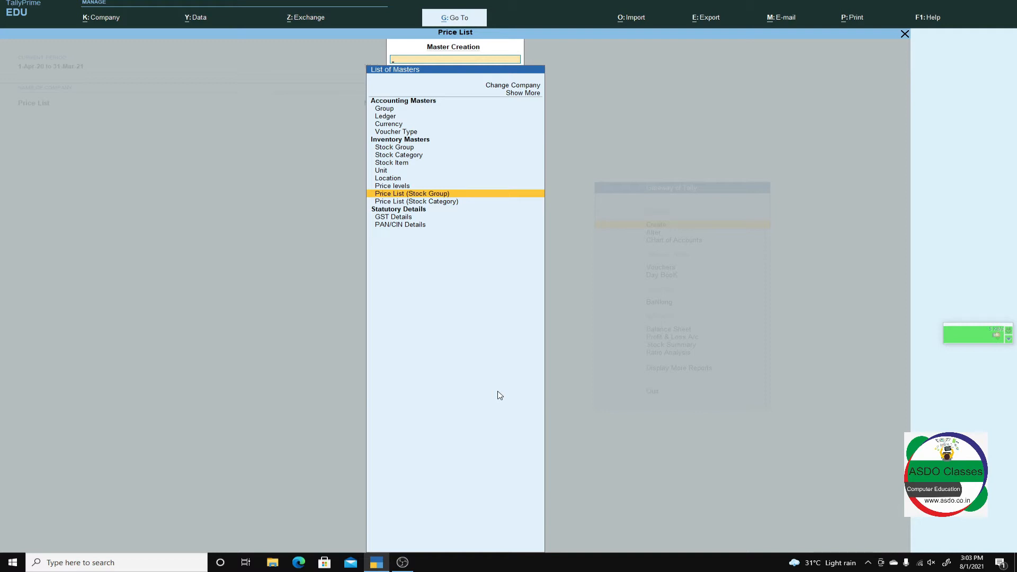
{"action": "key", "text": "Return"}
{"action": "key", "text": "Down"}
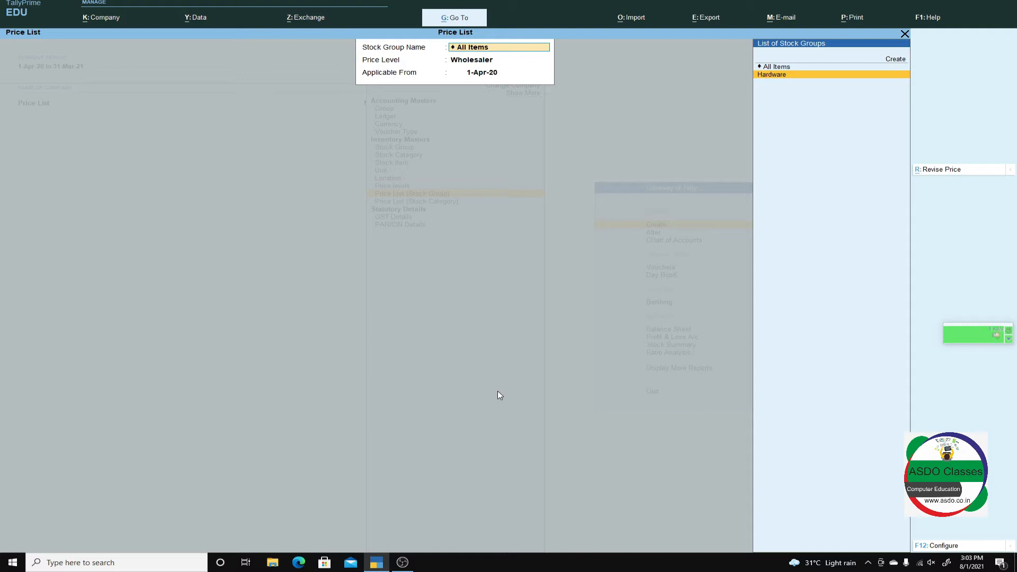
{"action": "key", "text": "Return"}
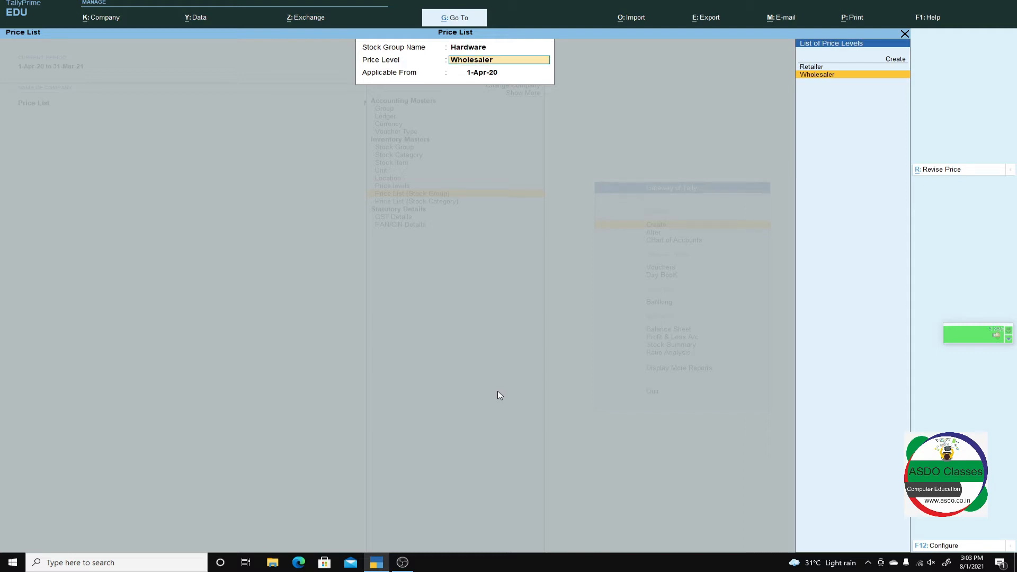
{"action": "key", "text": "Up"}
{"action": "key", "text": "Return"}
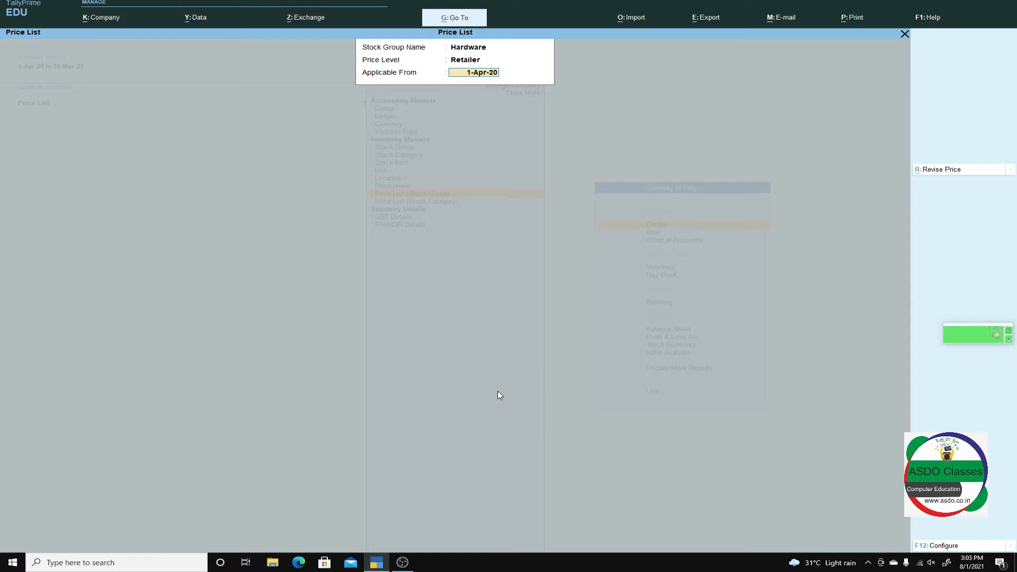
{"action": "key", "text": "Return"}
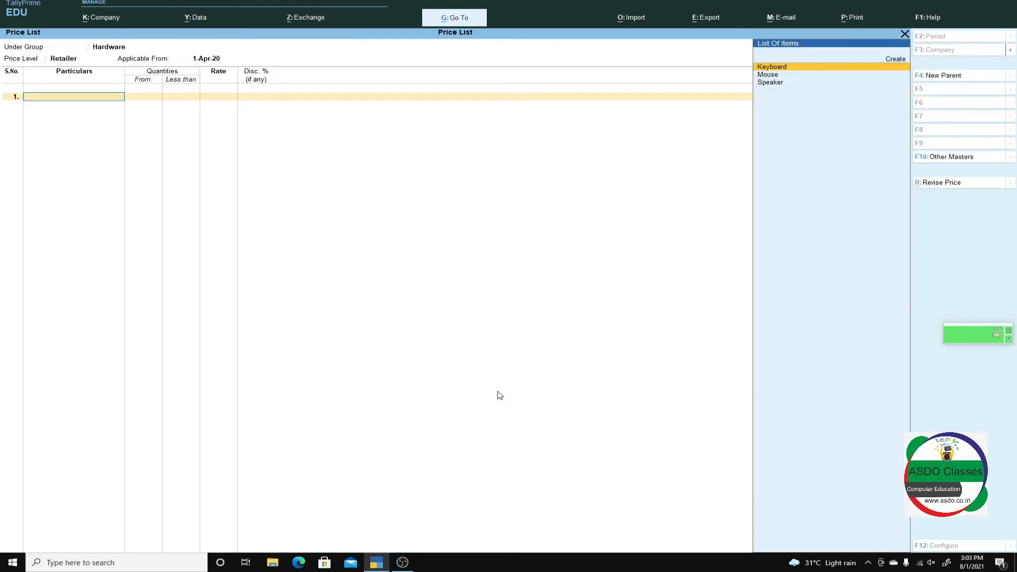
Add Mouse to the price list with a rate of 500 for quantities less than 5 pc and no discount
{"action": "key", "text": "Down"}
{"action": "key", "text": "Return"}
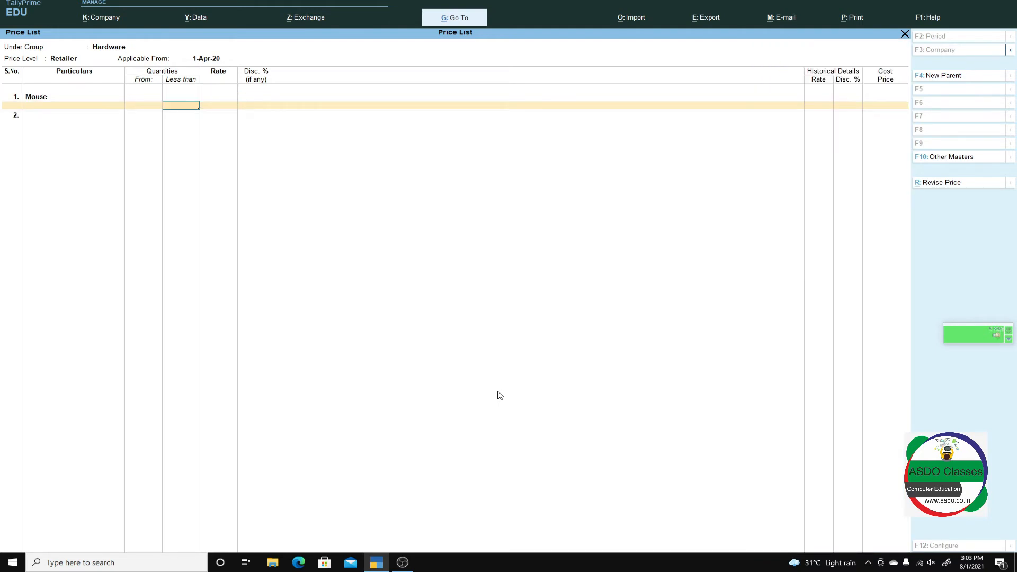
{"action": "type", "text": "5"}
{"action": "key", "text": "Return"}
{"action": "key", "text": "BackSpace"}
{"action": "key", "text": "Return"}
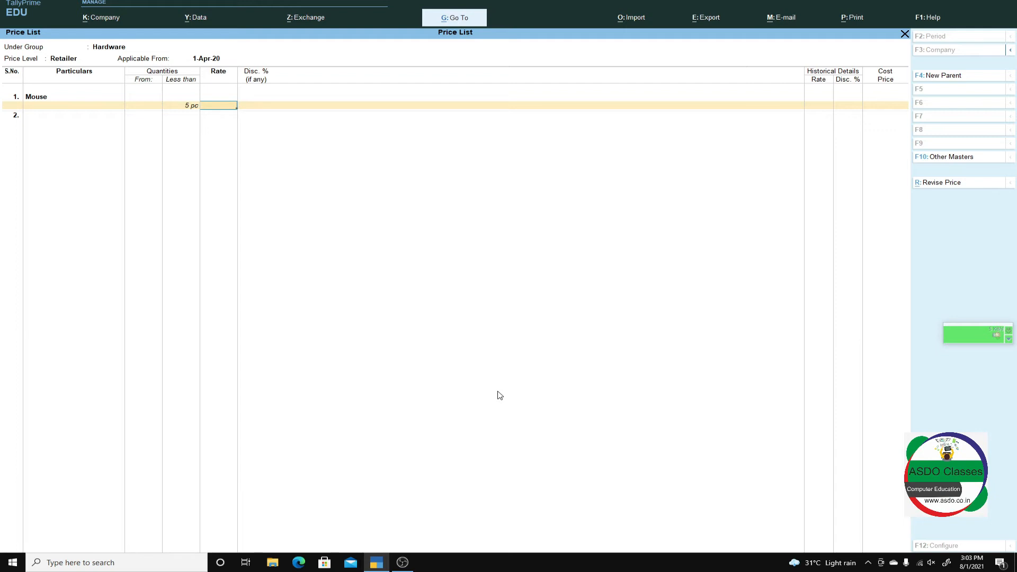
{"action": "type", "text": "500"}
{"action": "key", "text": "Return"}
{"action": "key", "text": "Return"}
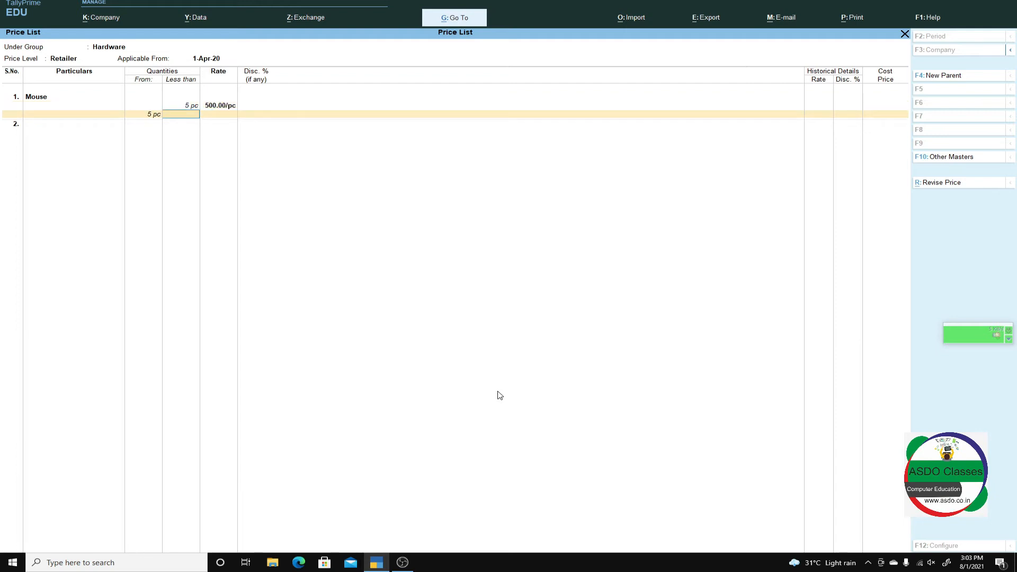
Set the Mouse rate to 450 for quantities from 5 to less than 10 pc, without a discount
{"action": "type", "text": "10"}
{"action": "key", "text": "Return"}
{"action": "type", "text": "450"}
{"action": "key", "text": "Return"}
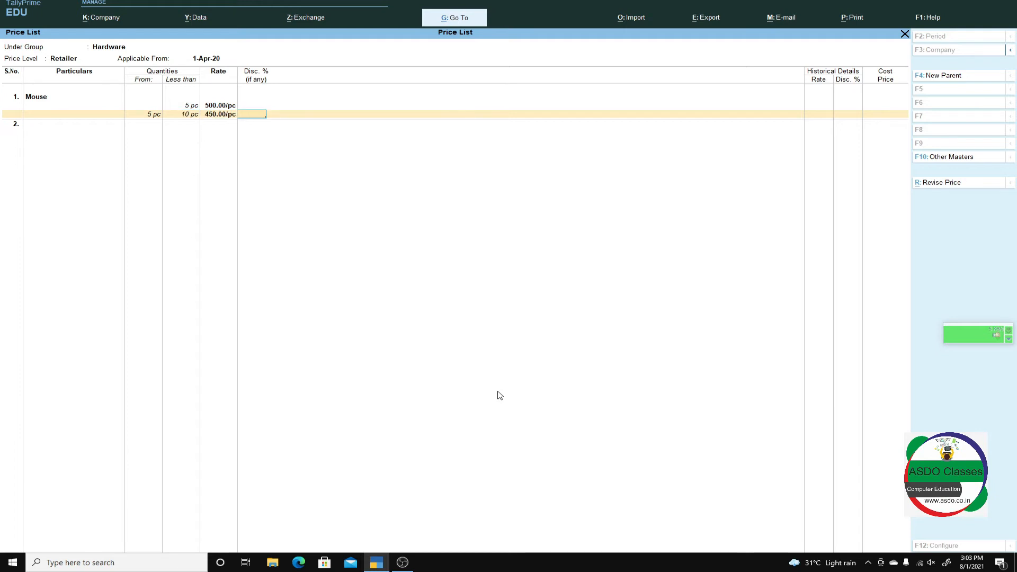
{"action": "key", "text": "Return"}
Set the Mouse rate to 425 with a 2% discount for quantities from 10 to less than 15 pc
{"action": "type", "text": "15"}
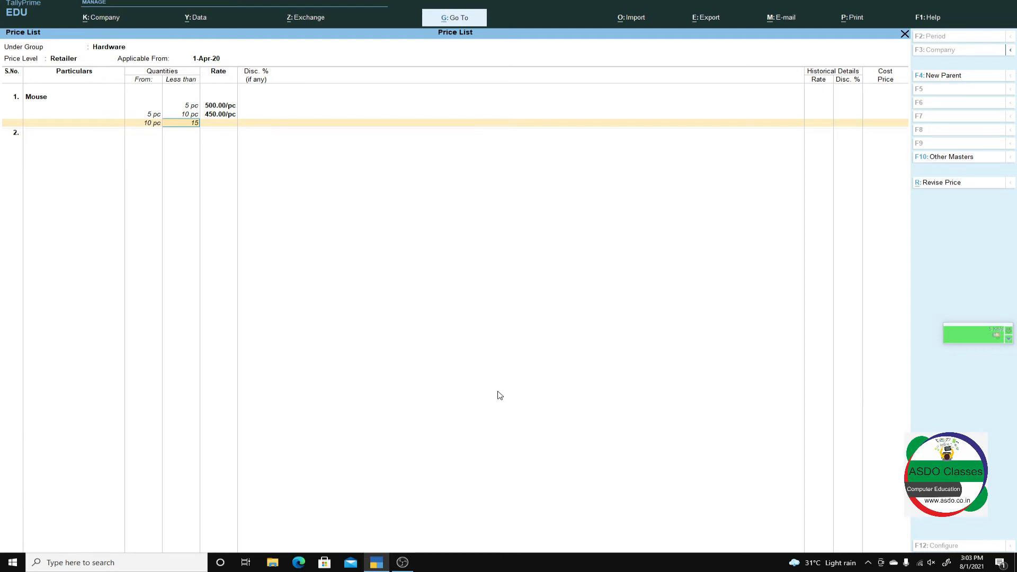
{"action": "key", "text": "Return"}
{"action": "type", "text": "425"}
{"action": "key", "text": "Return"}
{"action": "type", "text": "2"}
{"action": "key", "text": "Return"}
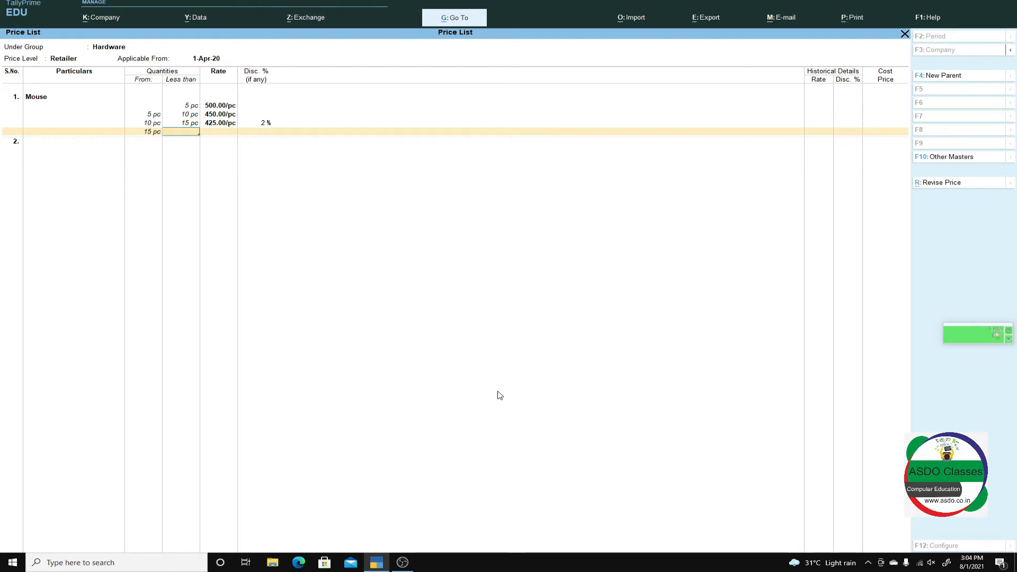
Set the Mouse rate to 400 with a 3% discount for quantities from 15 pc with no upper limit
{"action": "key", "text": "Return"}
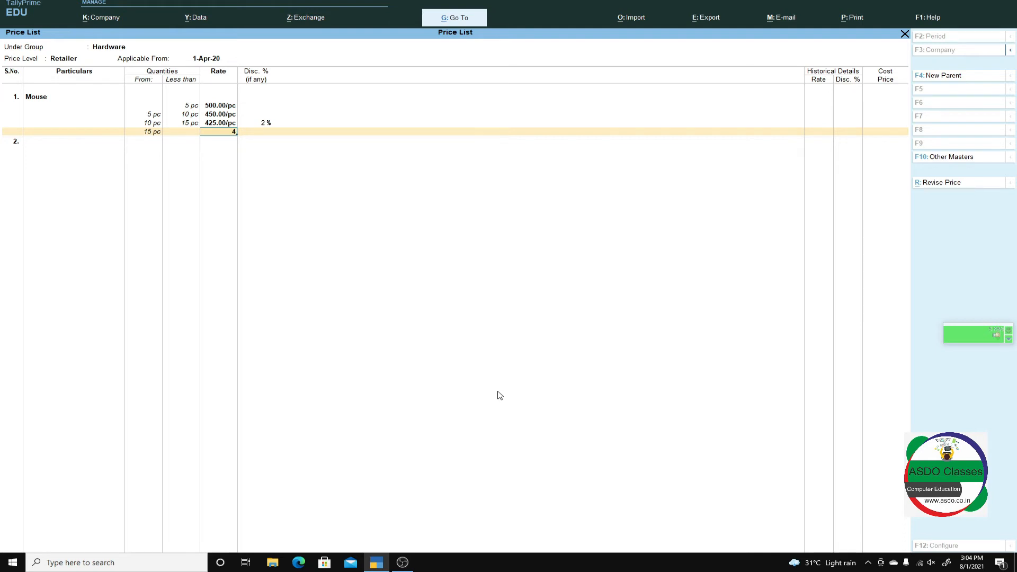
{"action": "type", "text": "400"}
{"action": "key", "text": "Return"}
{"action": "key", "text": "Return"}
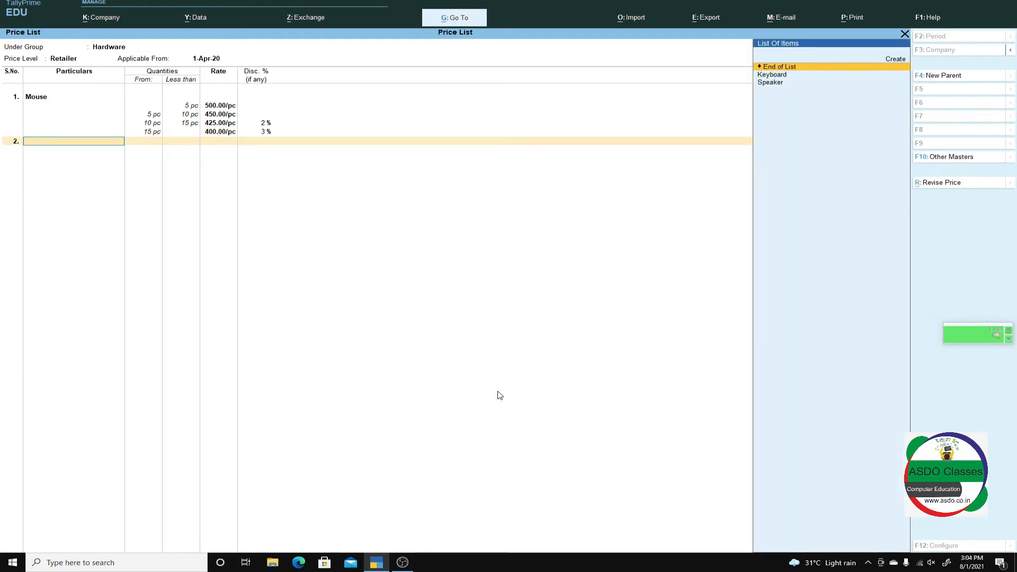
Add Keyboard to the price list with a rate of 700 for quantities less than 5 pc and no discount
{"action": "key", "text": "Down"}
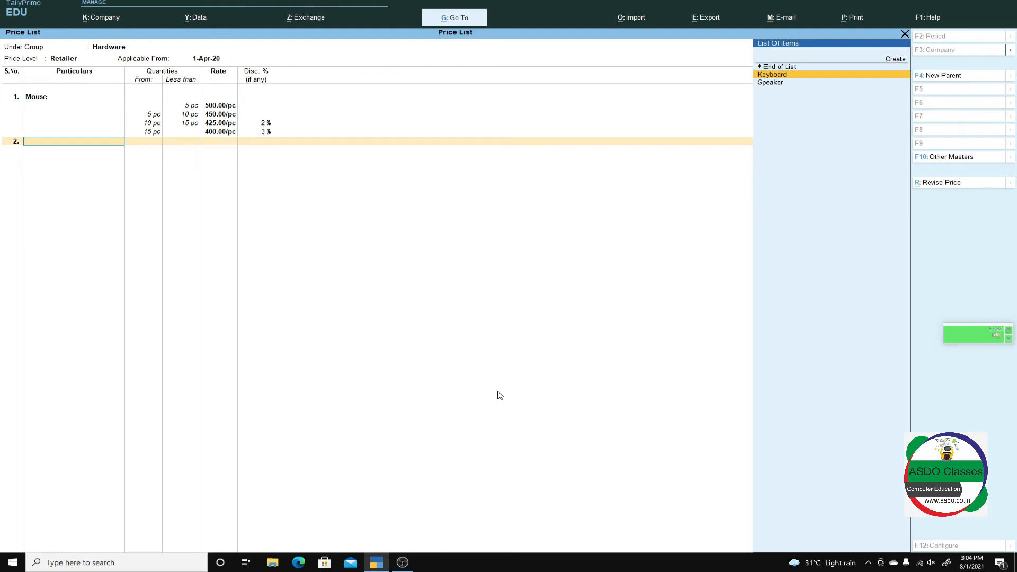
{"action": "key", "text": "Return"}
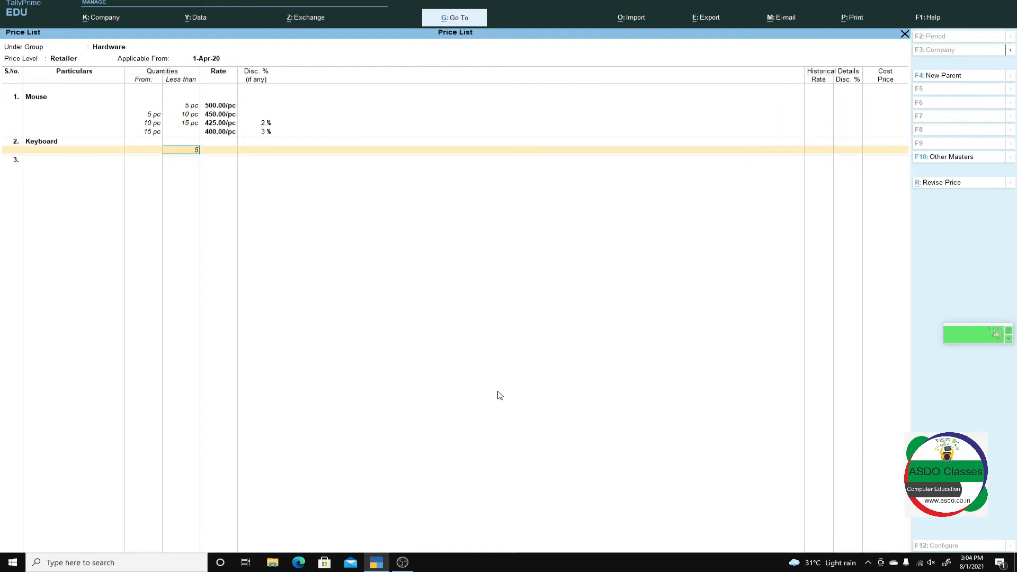
{"action": "type", "text": "5"}
{"action": "key", "text": "Return"}
{"action": "type", "text": "700"}
{"action": "key", "text": "Return"}
{"action": "key", "text": "Return"}
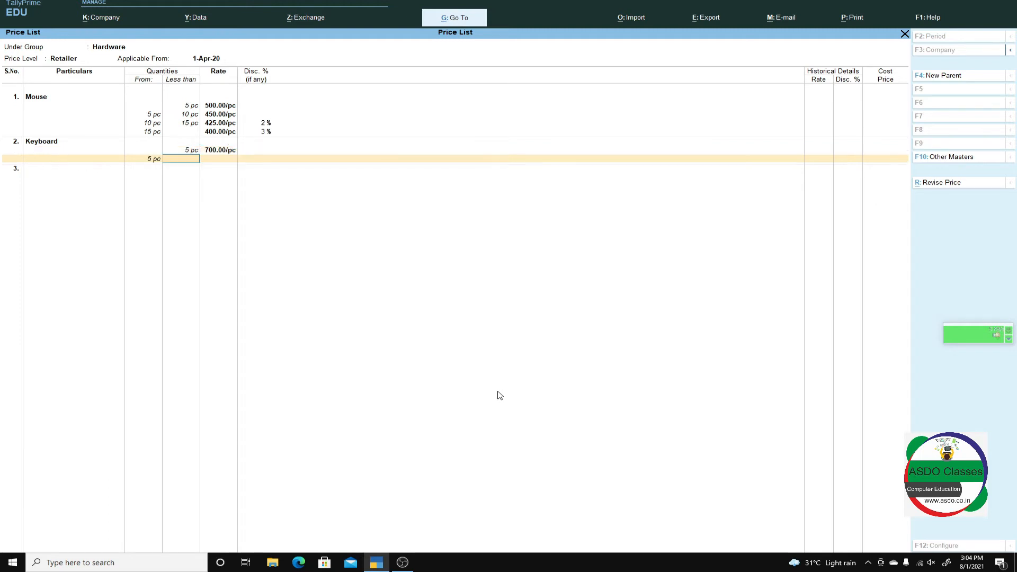
Set the Keyboard rate to 650 for quantities from 5 to less than 10 pc, without a discount
{"action": "type", "text": "10"}
{"action": "key", "text": "Return"}
{"action": "type", "text": "650"}
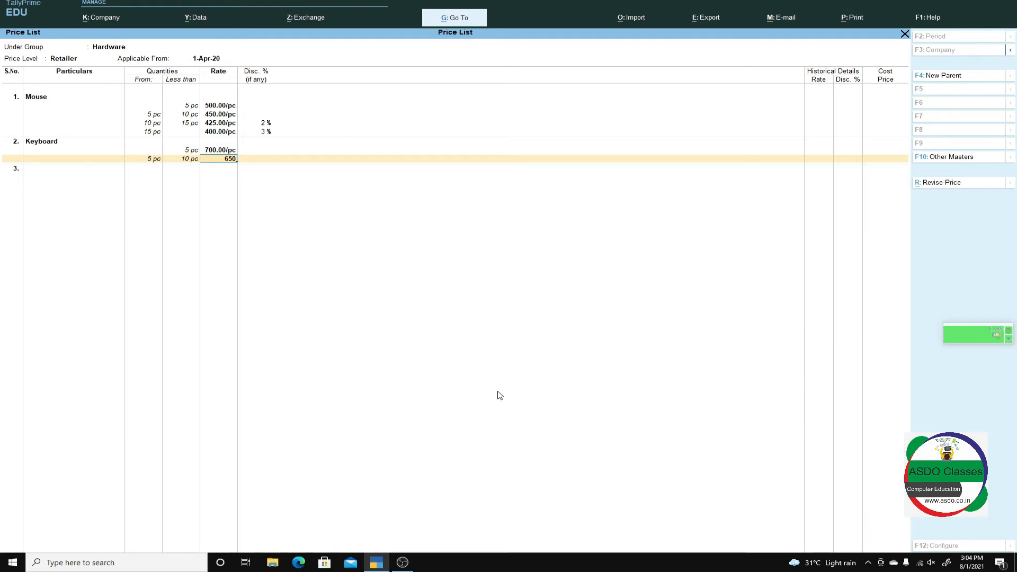
{"action": "key", "text": "Return"}
{"action": "key", "text": "Return"}
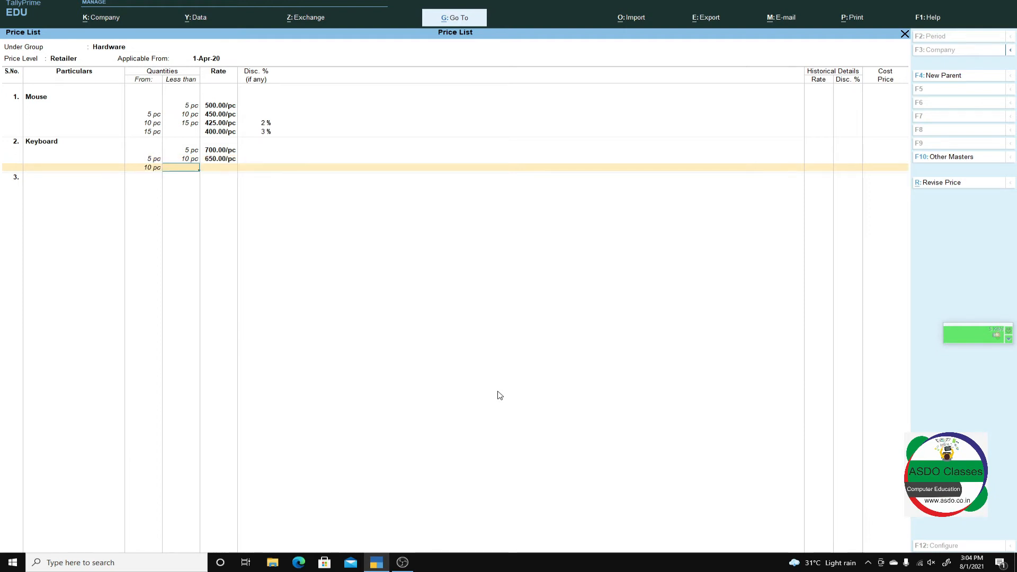
Set the Keyboard rate to 600 with a 2% discount for quantities from 10 to less than 15 pc
{"action": "type", "text": "15"}
{"action": "key", "text": "Return"}
{"action": "type", "text": "600"}
{"action": "key", "text": "Return"}
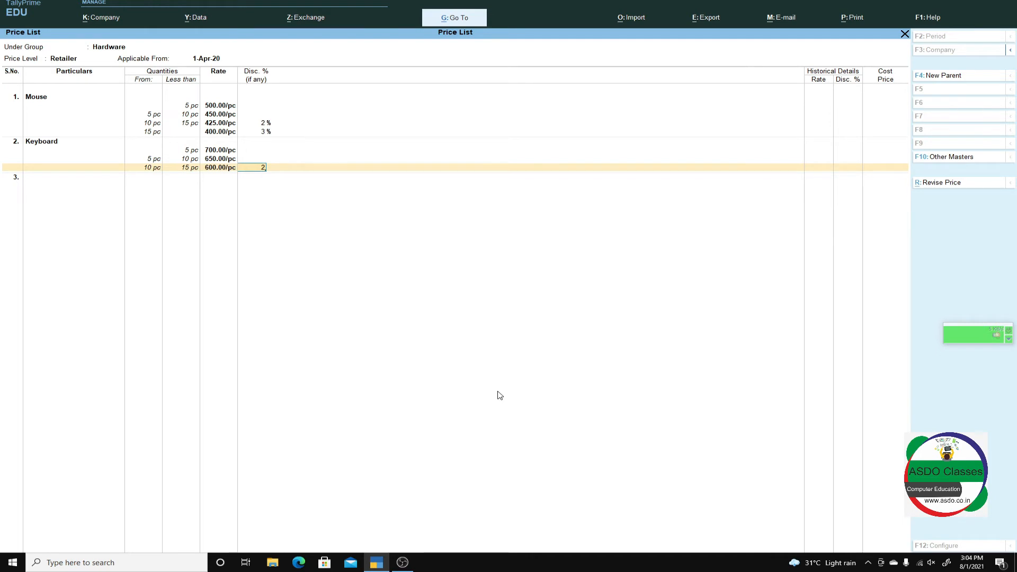
{"action": "type", "text": "2"}
{"action": "key", "text": "Return"}
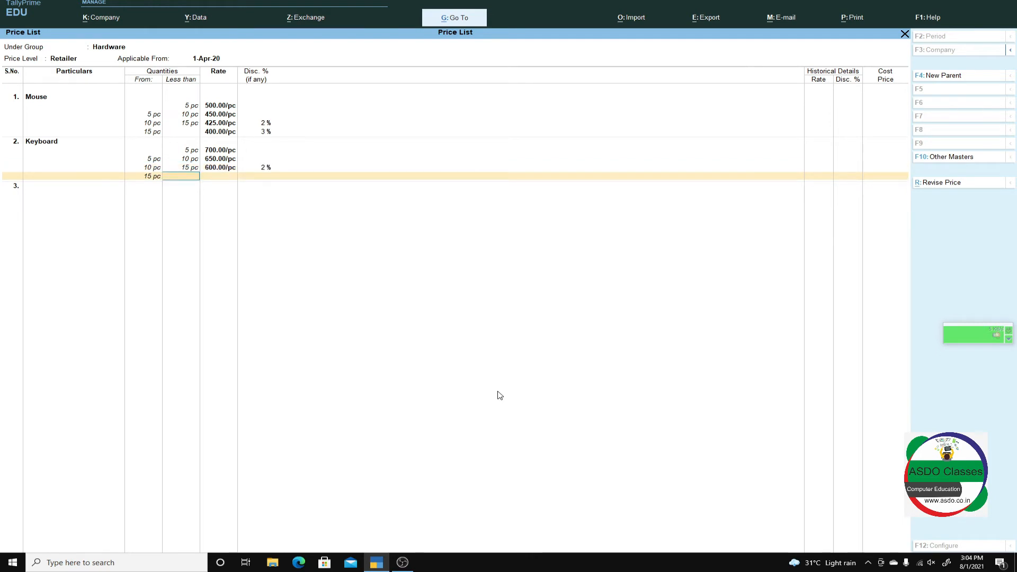
Set the Keyboard rate to 600 with a 3% discount for quantities from 15 pc with no upper limit
{"action": "key", "text": "Return"}
{"action": "type", "text": "600"}
{"action": "key", "text": "Return"}
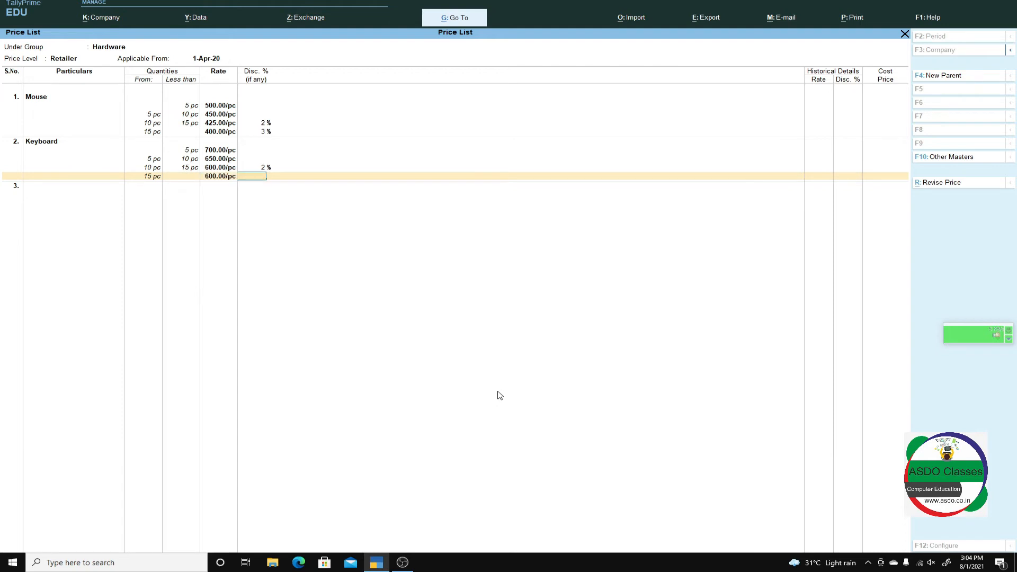
{"action": "key", "text": "Return"}
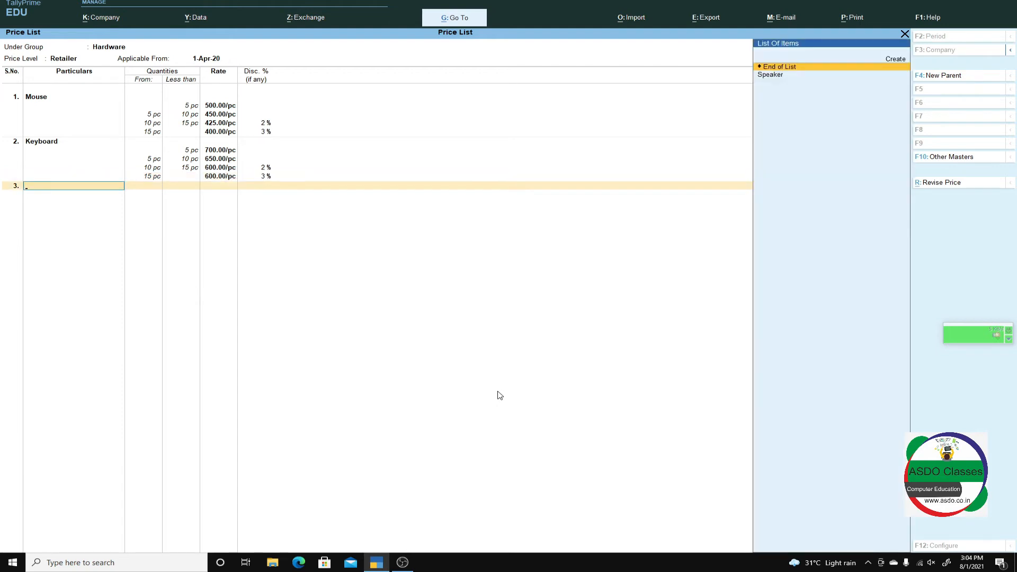
Add Speaker to the price list with a rate of 8,000 for quantities less than 4 pc and no discount
{"action": "key", "text": "Down"}
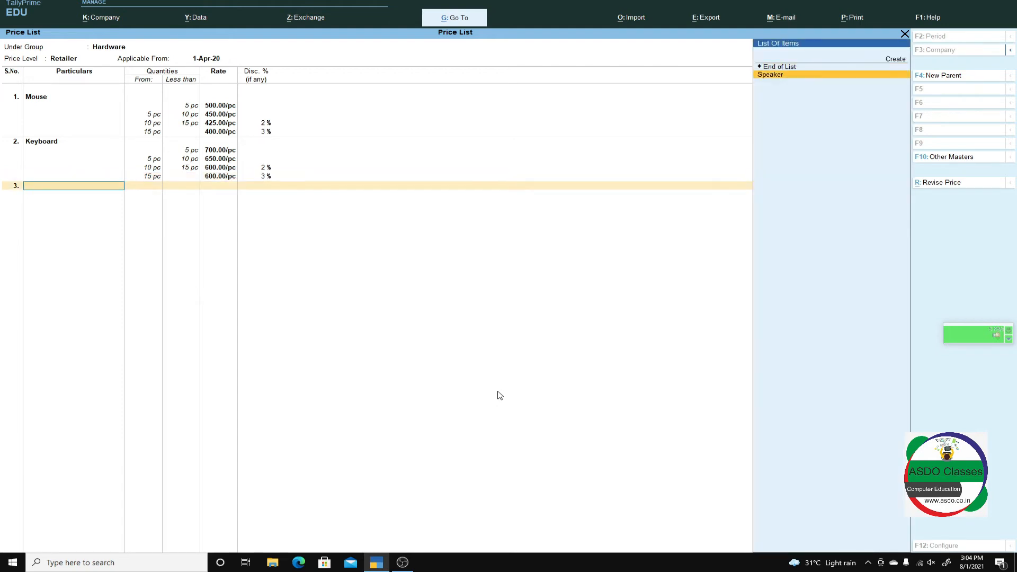
{"action": "key", "text": "Return"}
{"action": "type", "text": "4"}
{"action": "key", "text": "Return"}
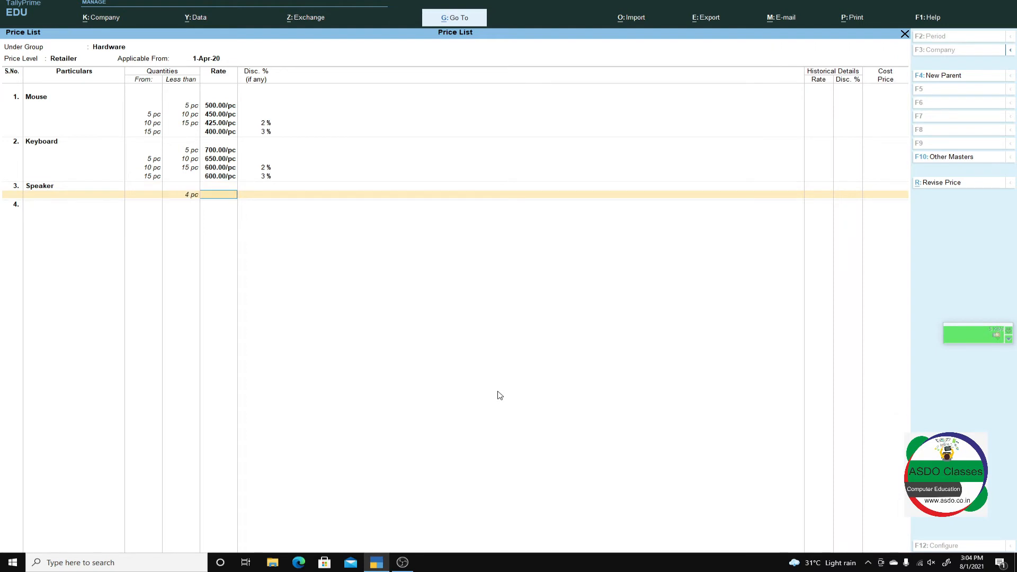
{"action": "type", "text": "8000"}
{"action": "key", "text": "Return"}
{"action": "key", "text": "Return"}
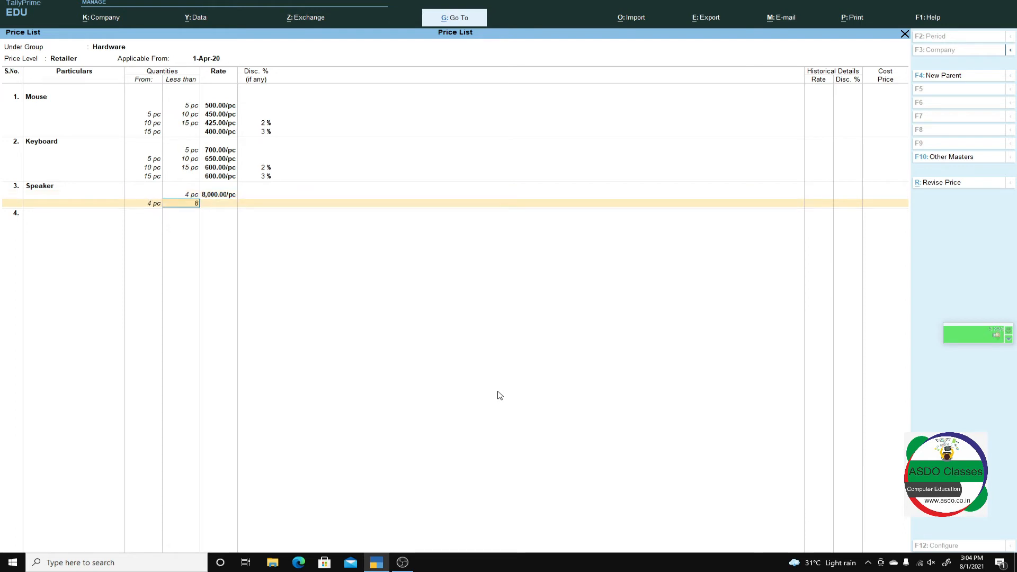
Set the Speaker rate to 7,000 for quantities from 4 to less than 8 pc, without a discount
{"action": "type", "text": "8"}
{"action": "key", "text": "Return"}
{"action": "type", "text": "7,000"}
{"action": "key", "text": "Return"}
{"action": "key", "text": "Return"}
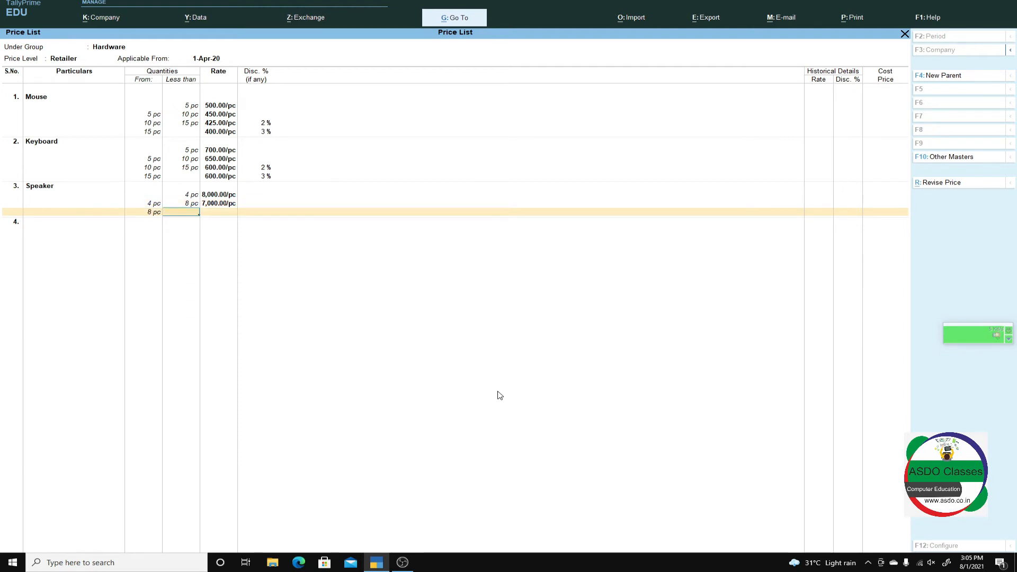
Set the Speaker rate to 7,000 with a 5% discount for quantities from 8 to less than 12 pc
{"action": "type", "text": "12"}
{"action": "key", "text": "Return"}
{"action": "type", "text": "7000"}
{"action": "key", "text": "Return"}
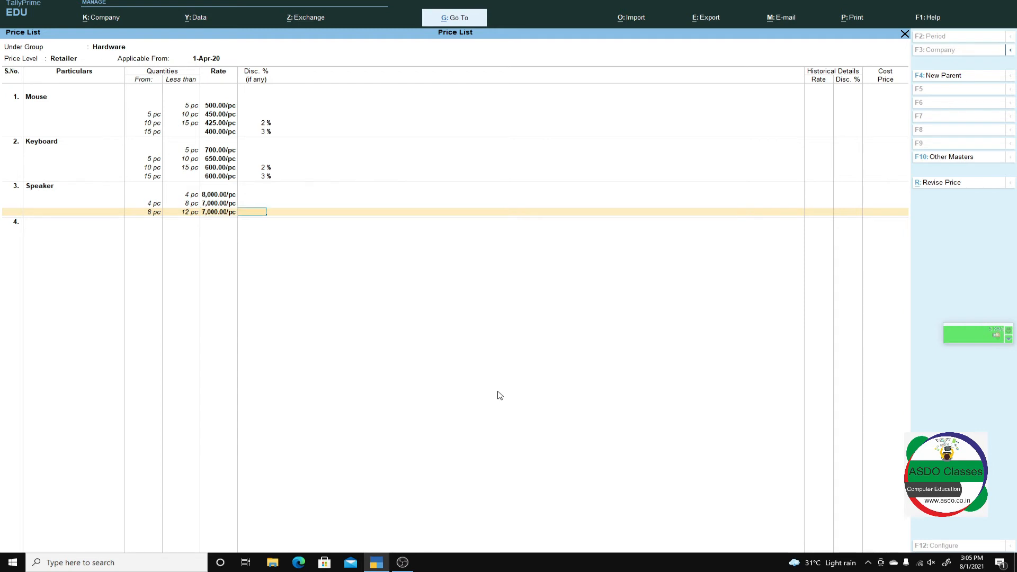
{"action": "key", "text": "Return"}
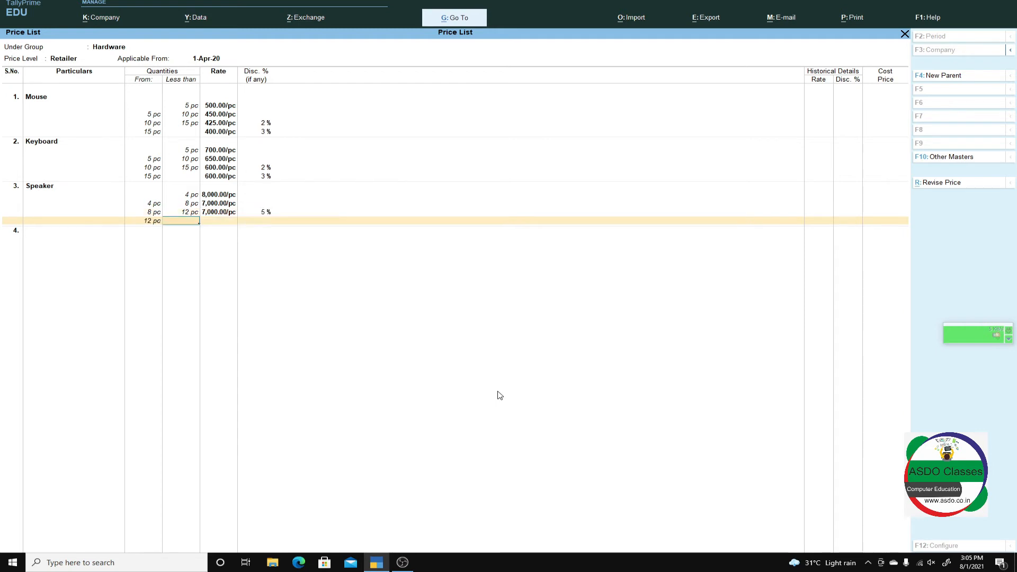
Set the Speaker rate to 6,700 with a 5% discount from 12 pc with no upper limit, and save the Retailer price list
{"action": "key", "text": "Return"}
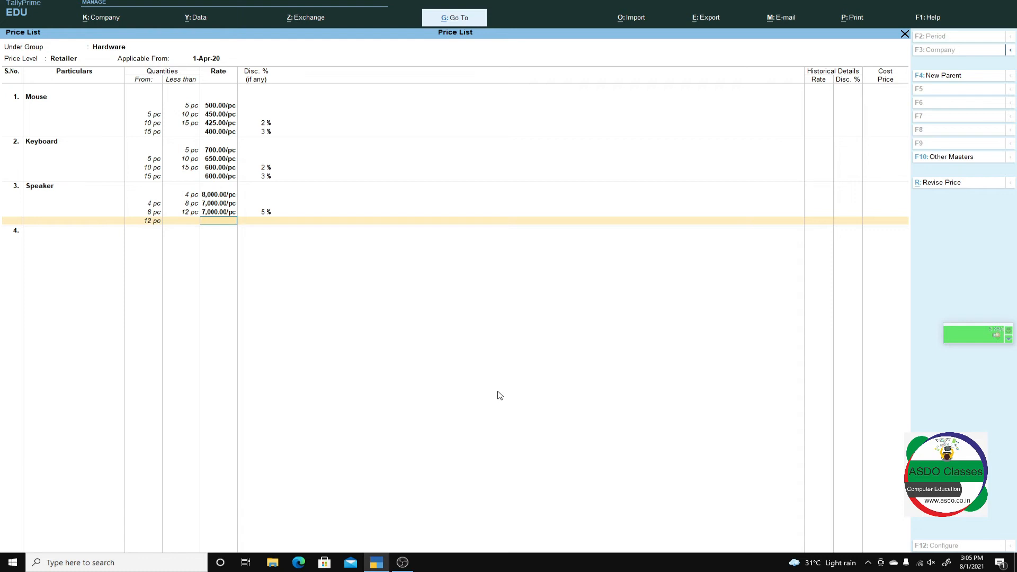
{"action": "type", "text": "6,700"}
{"action": "key", "text": "Return"}
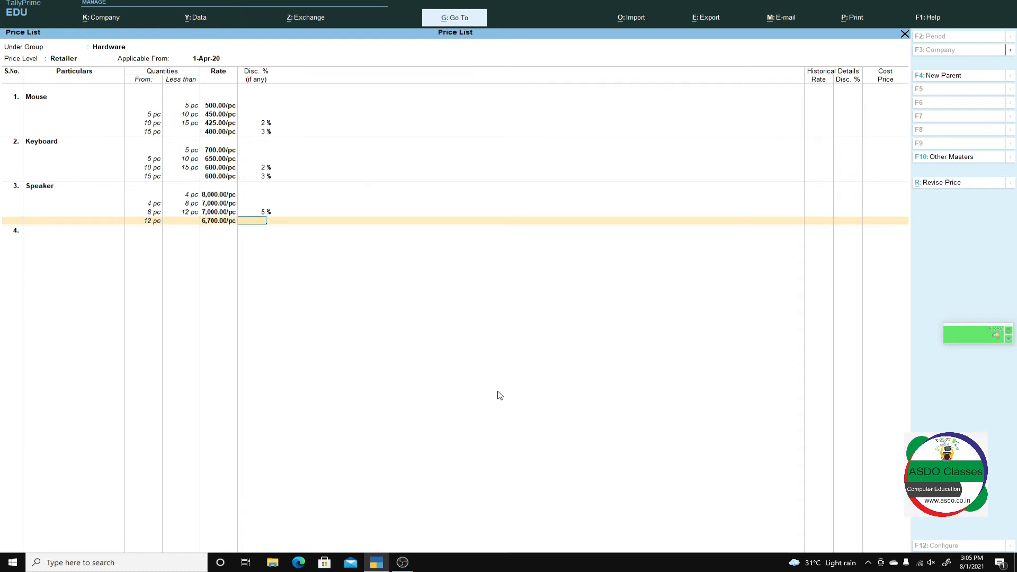
{"action": "type", "text": "5"}
{"action": "key", "text": "Return"}
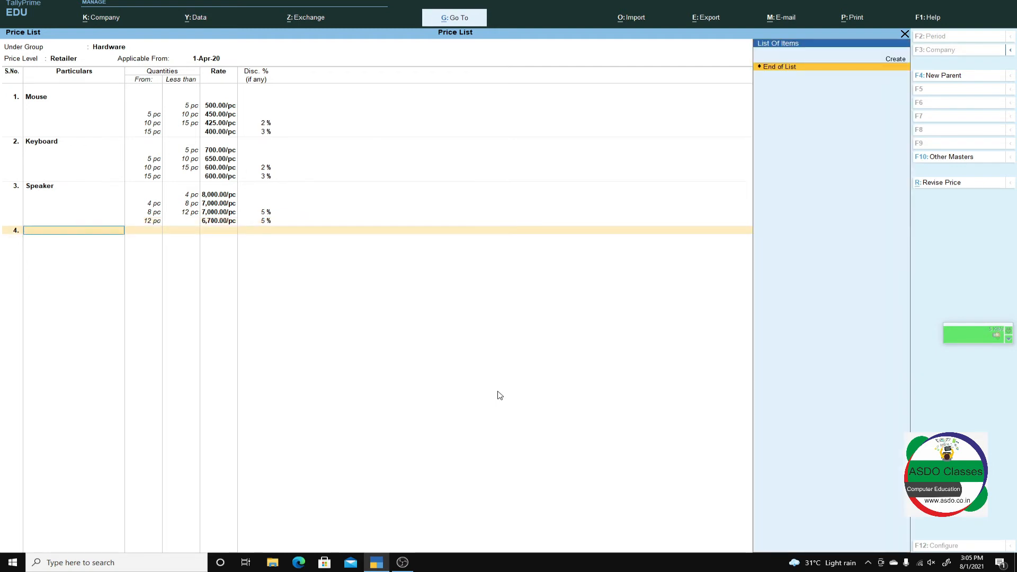
{"action": "key", "text": "Return"}
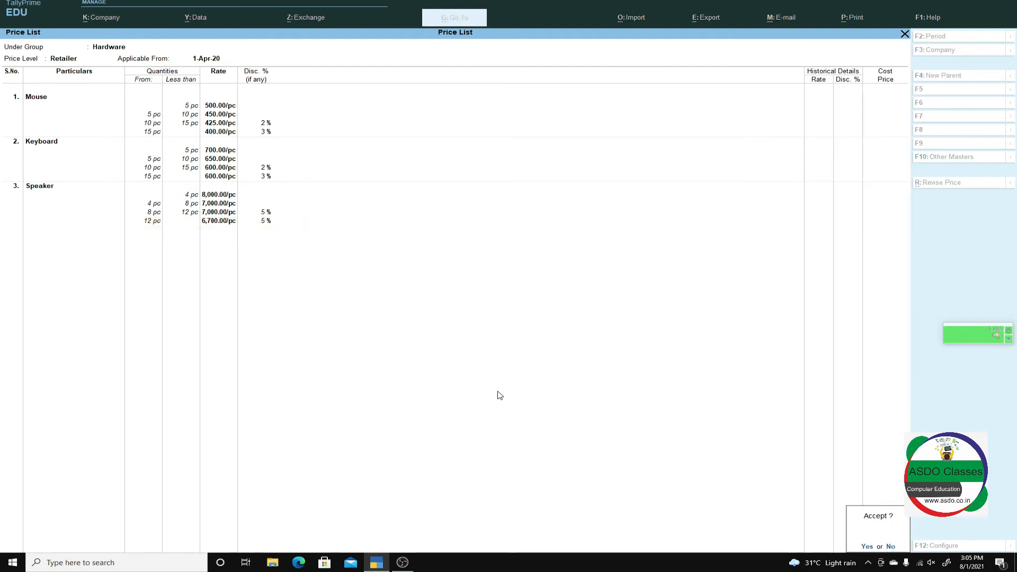
{"action": "key", "text": "Return"}
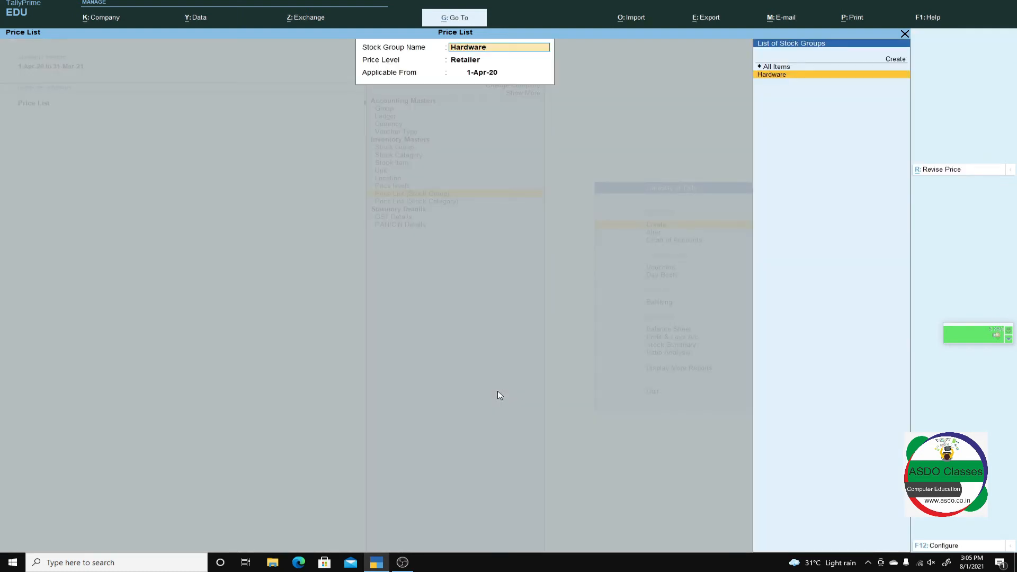
Open a price list for All Items at the Wholesaler price level, applicable from 1-Apr-20
{"action": "key", "text": "Up"}
{"action": "key", "text": "Return"}
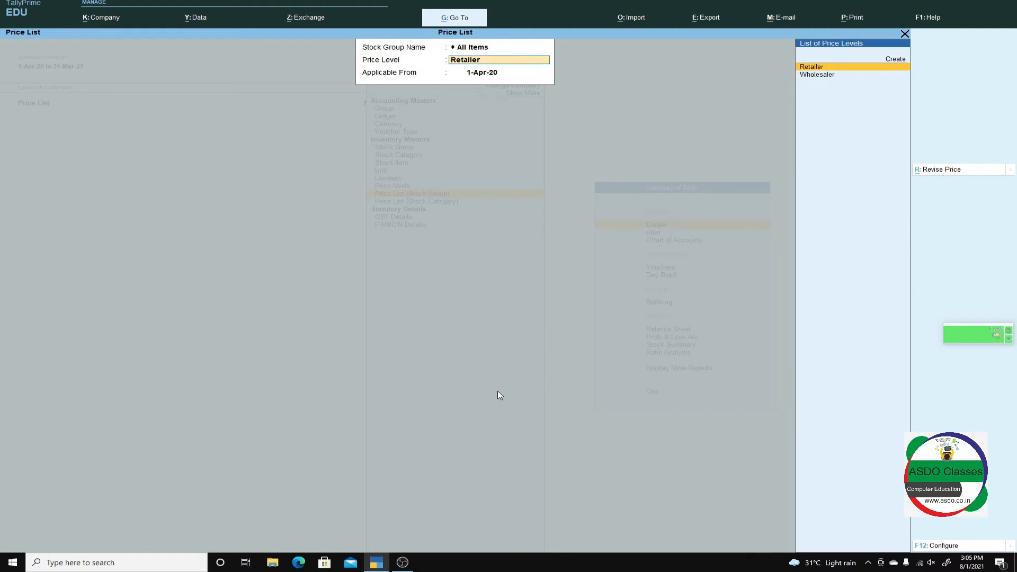
{"action": "key", "text": "Down"}
{"action": "key", "text": "Return"}
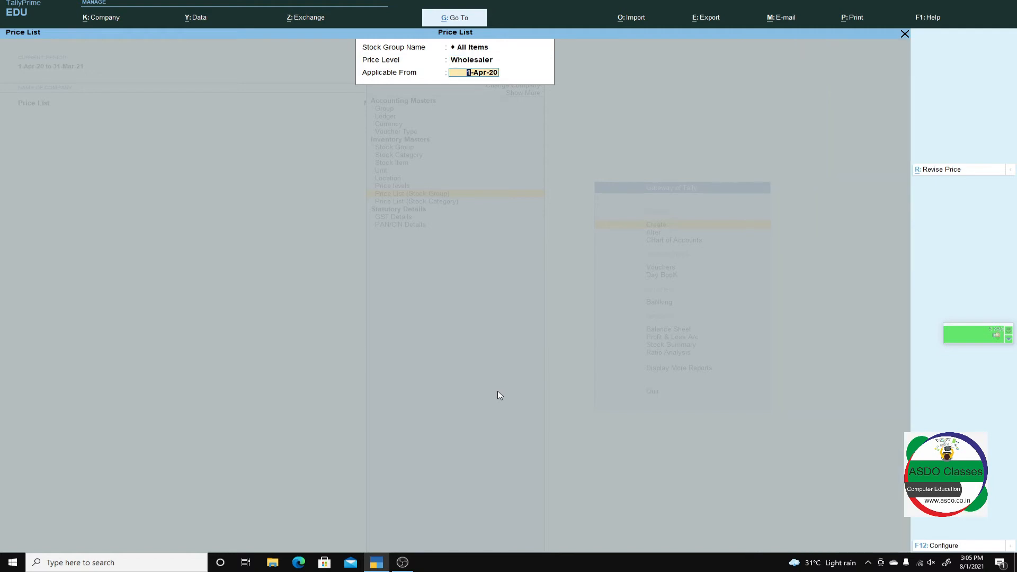
{"action": "key", "text": "Return"}
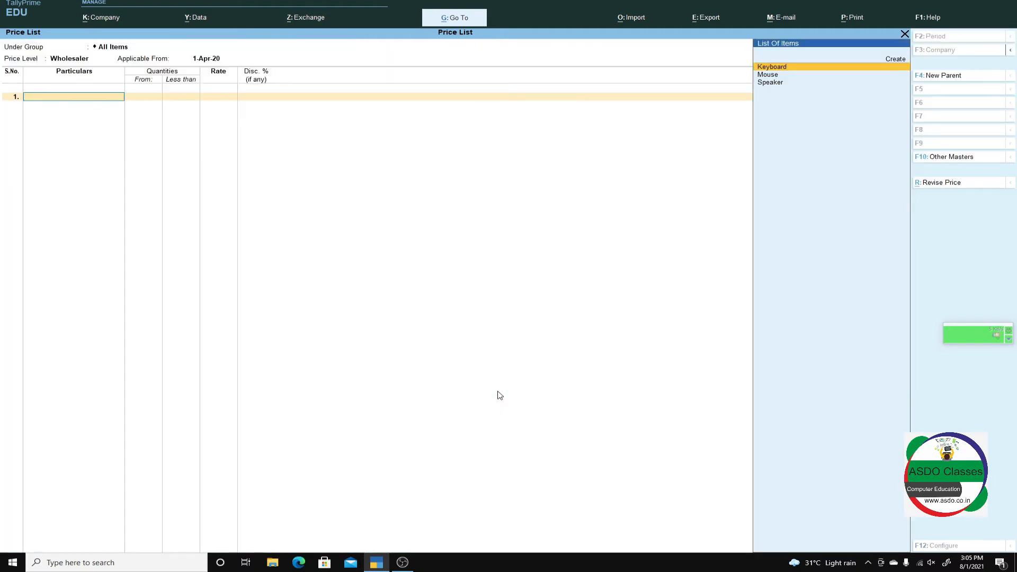
Add Mouse to the Wholesaler price list with a rate of 400 for quantities less than 5 pc and no discount
{"action": "key", "text": "Down"}
{"action": "key", "text": "Return"}
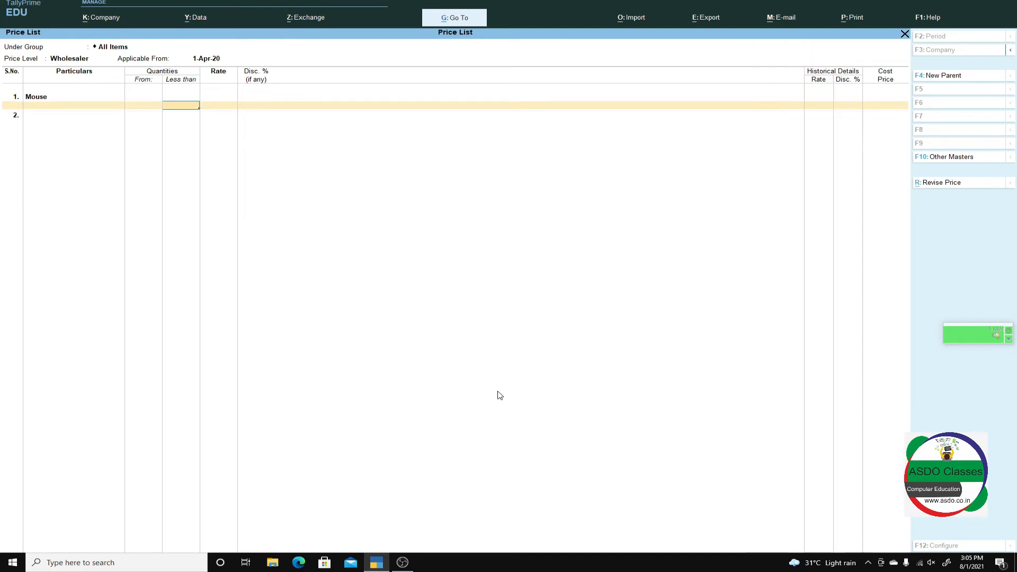
{"action": "type", "text": "5"}
{"action": "key", "text": "Return"}
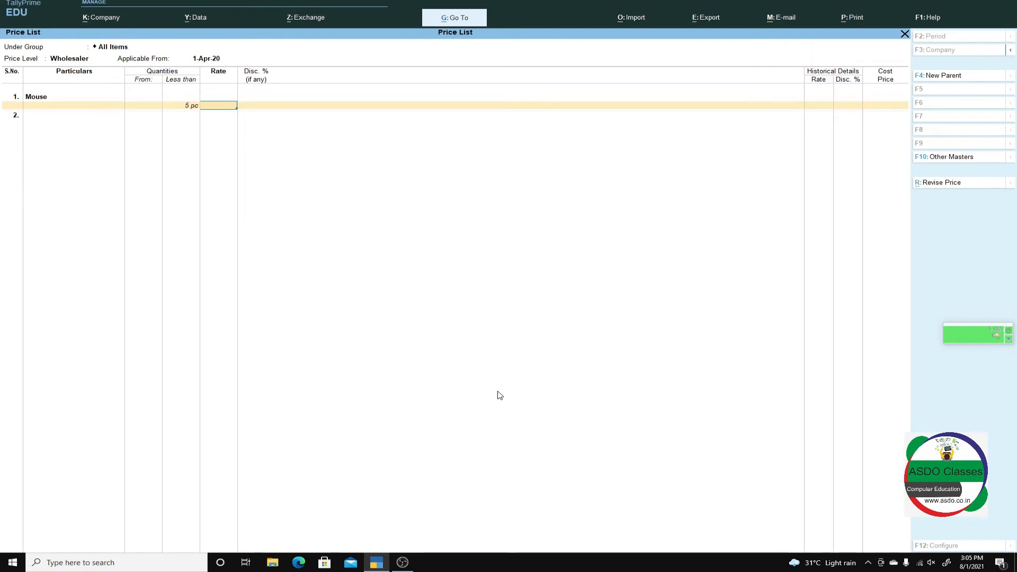
{"action": "type", "text": "400"}
{"action": "key", "text": "Return"}
{"action": "key", "text": "Return"}
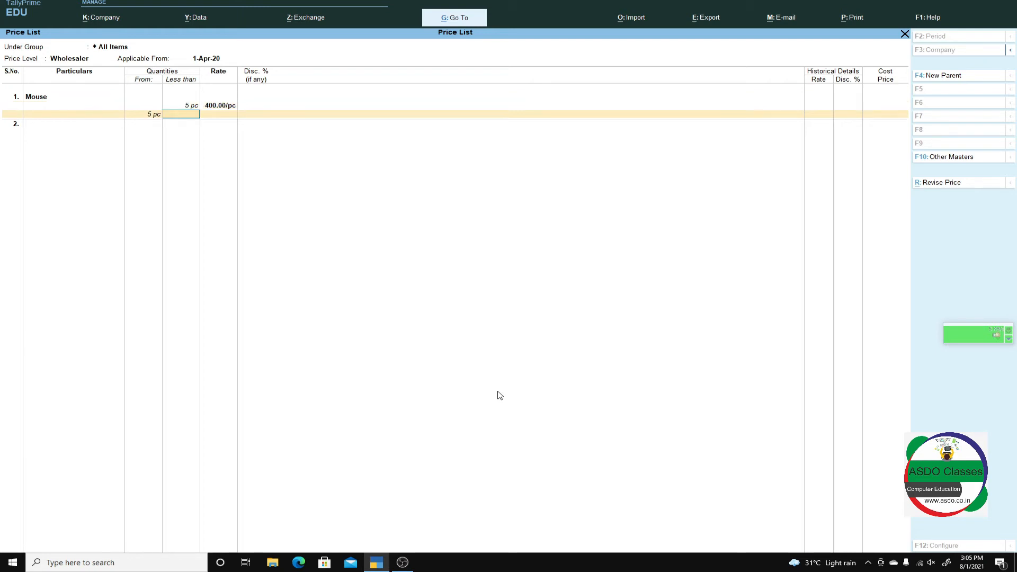
Set the Wholesaler Mouse rate to 375 for quantities from 5 to less than 10 pc, without a discount
{"action": "type", "text": "10"}
{"action": "key", "text": "Return"}
{"action": "type", "text": "375"}
{"action": "key", "text": "Return"}
{"action": "key", "text": "Return"}
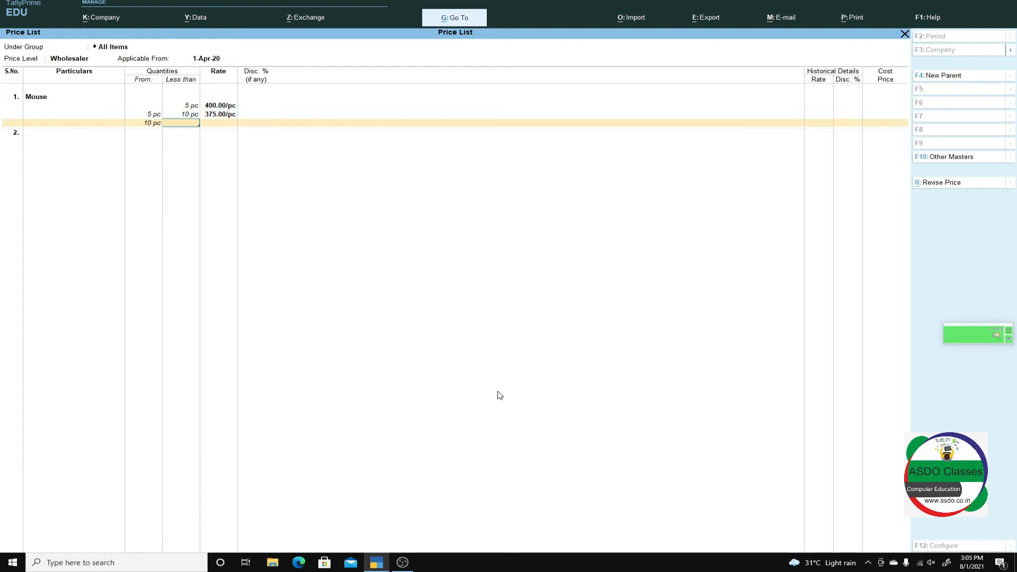
Set the Wholesaler Mouse rate to 350 with a 2% discount for quantities from 10 to less than 15 pc
{"action": "type", "text": "15"}
{"action": "key", "text": "Return"}
{"action": "type", "text": "350"}
{"action": "key", "text": "Return"}
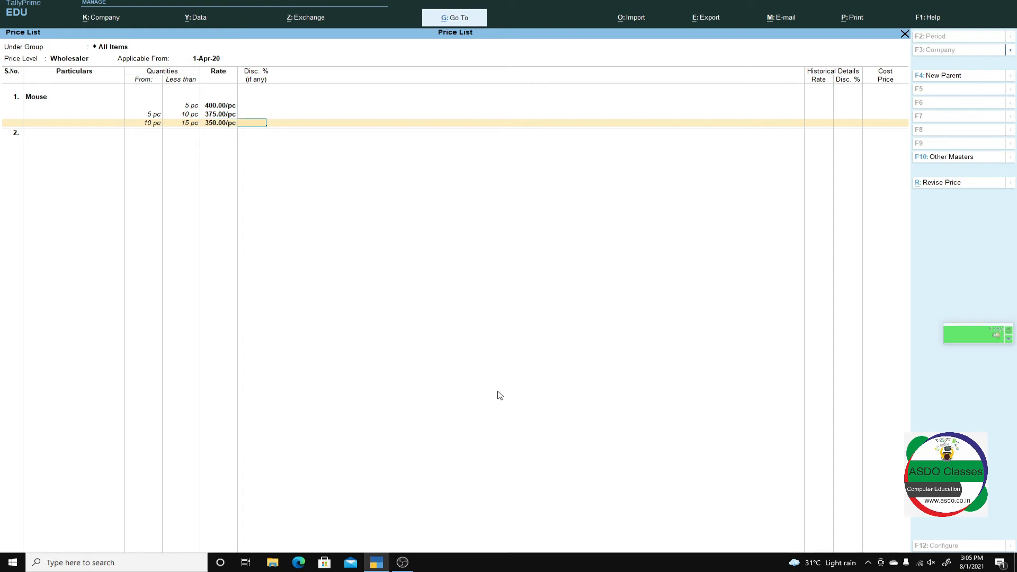
{"action": "type", "text": "2"}
{"action": "key", "text": "Return"}
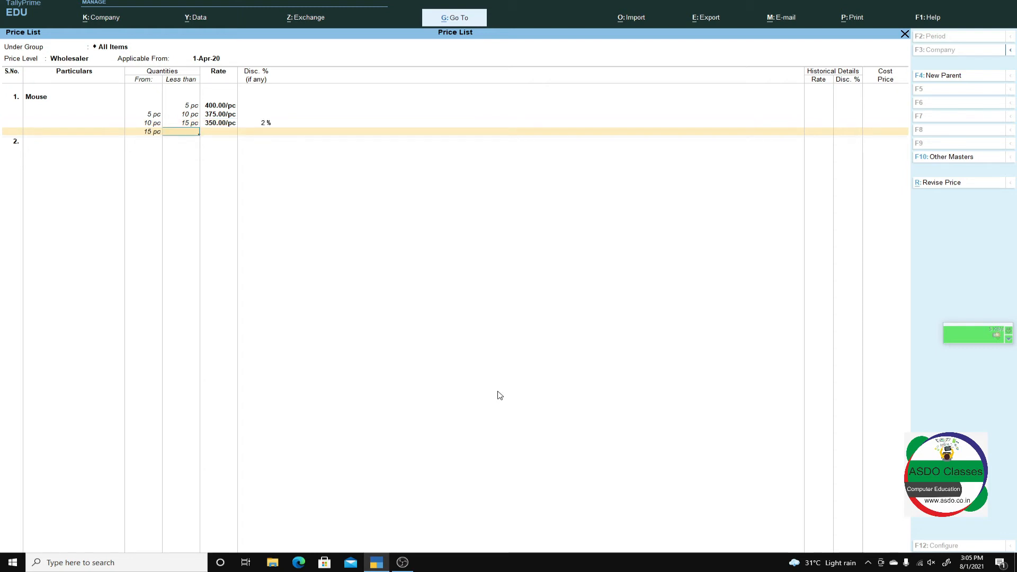
Set the Wholesaler Mouse rate to 325 with a 3% discount for quantities from 15 pc with no upper limit
{"action": "key", "text": "Return"}
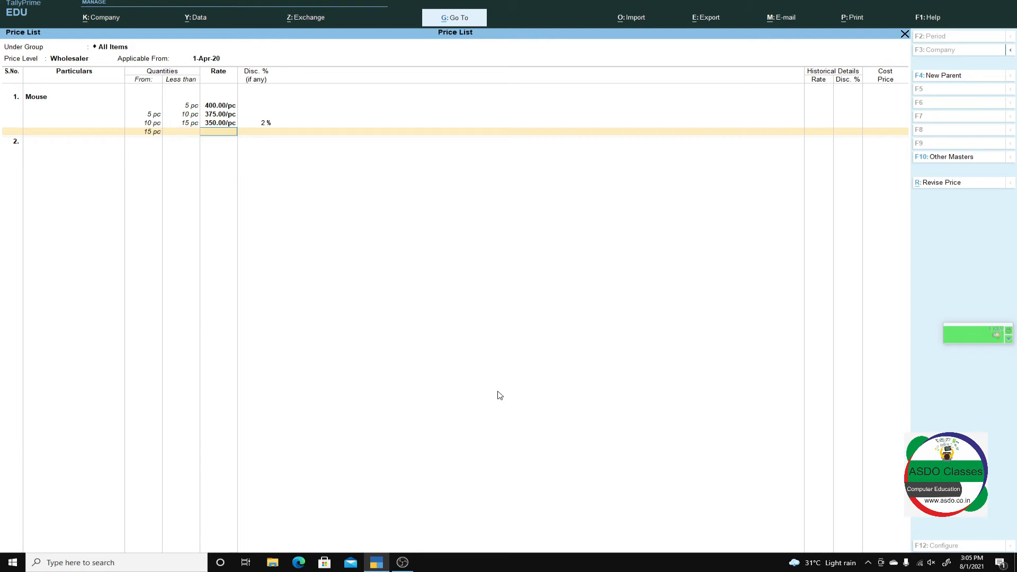
{"action": "type", "text": "325"}
{"action": "key", "text": "Return"}
{"action": "type", "text": "3"}
{"action": "key", "text": "Return"}
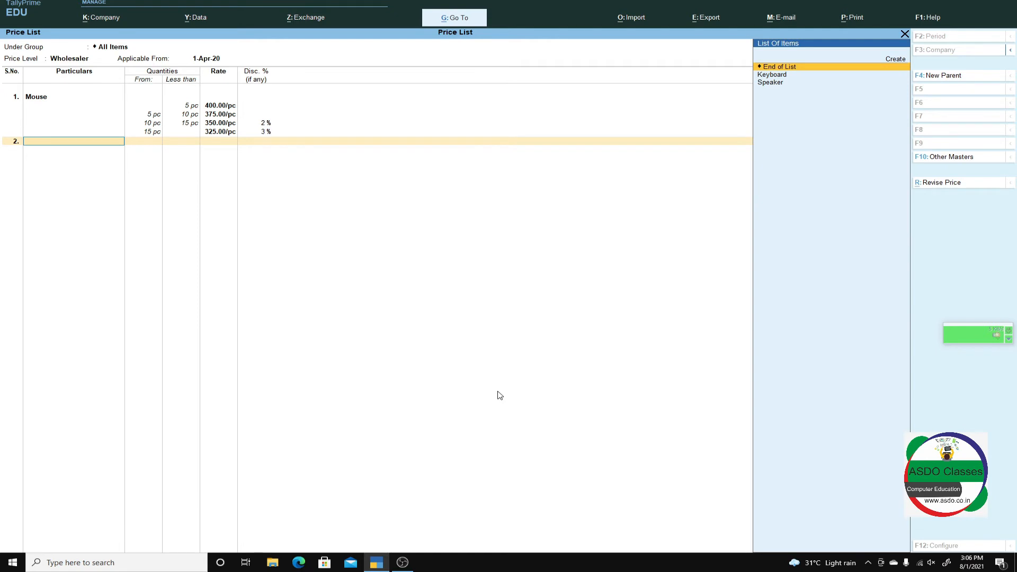
Add Keyboard to the Wholesaler price list with a rate of 600 for quantities less than 5 pc and no discount
{"action": "key", "text": "Down"}
{"action": "key", "text": "Return"}
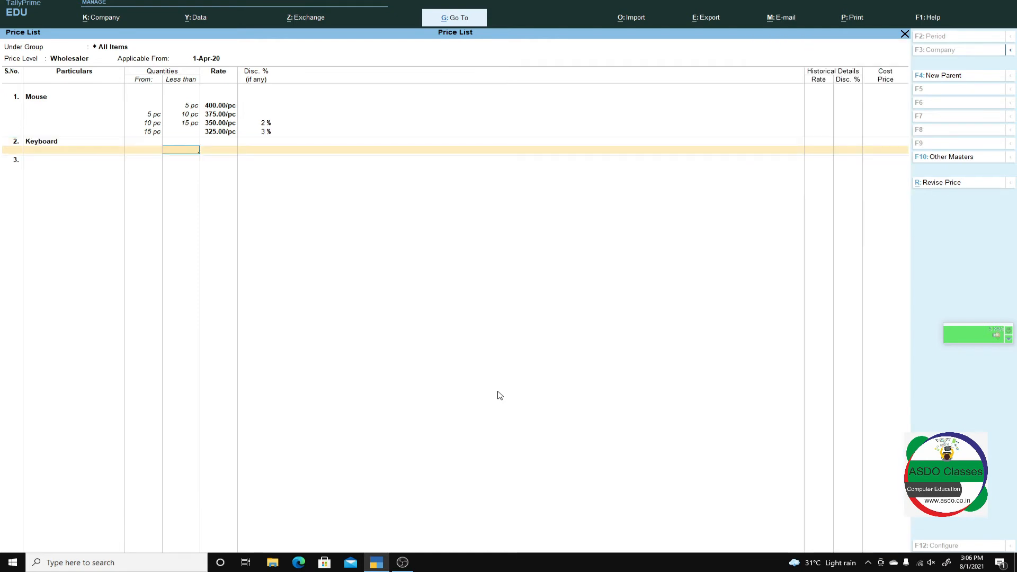
{"action": "type", "text": "5"}
{"action": "key", "text": "Return"}
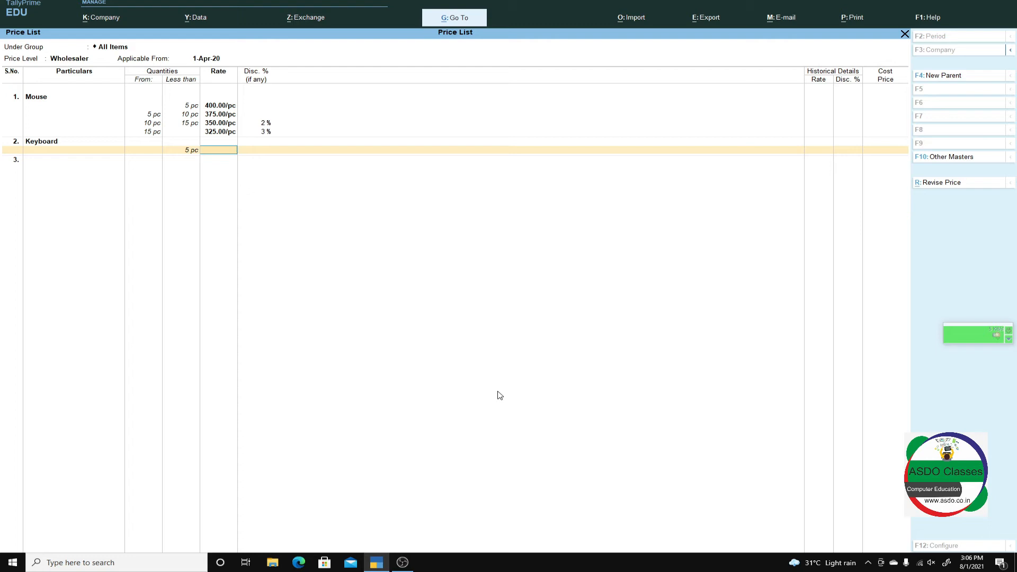
{"action": "type", "text": "600"}
{"action": "key", "text": "Return"}
{"action": "key", "text": "Return"}
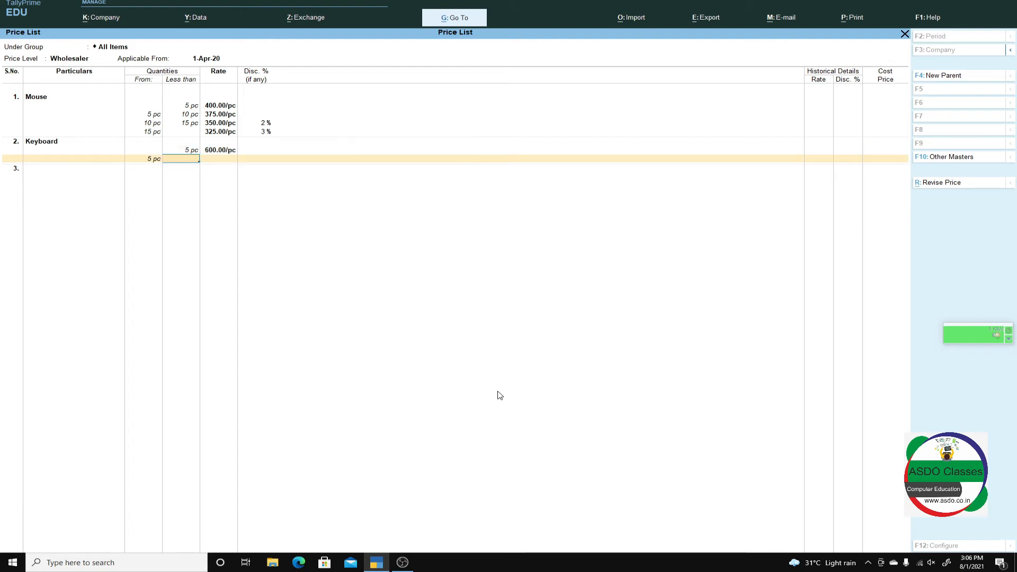
Set the Wholesaler Keyboard rate to 550 for quantities from 5 to less than 10 pc, without a discount
{"action": "type", "text": "10"}
{"action": "key", "text": "Return"}
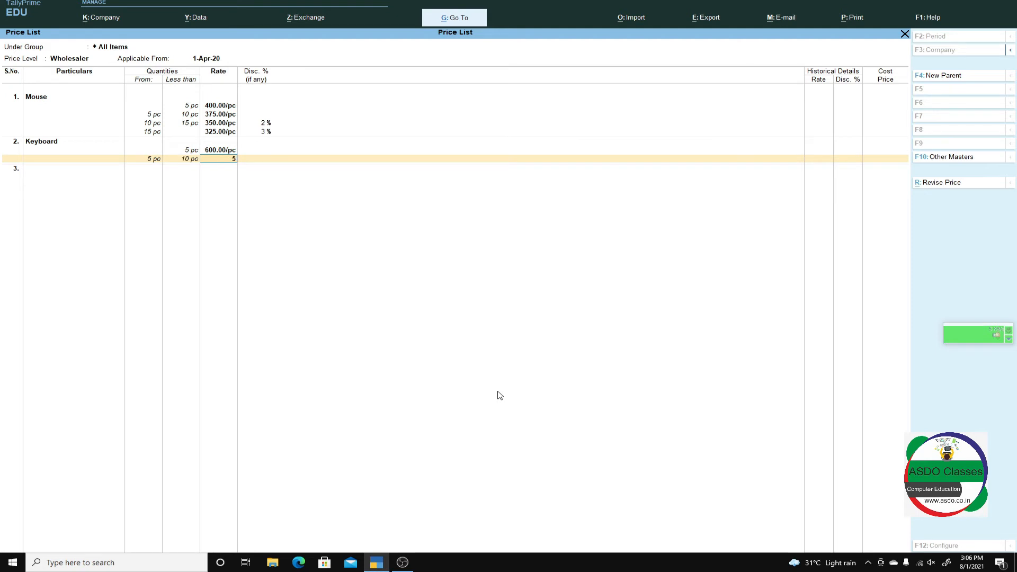
{"action": "key", "text": "Return"}
{"action": "key", "text": "Return"}
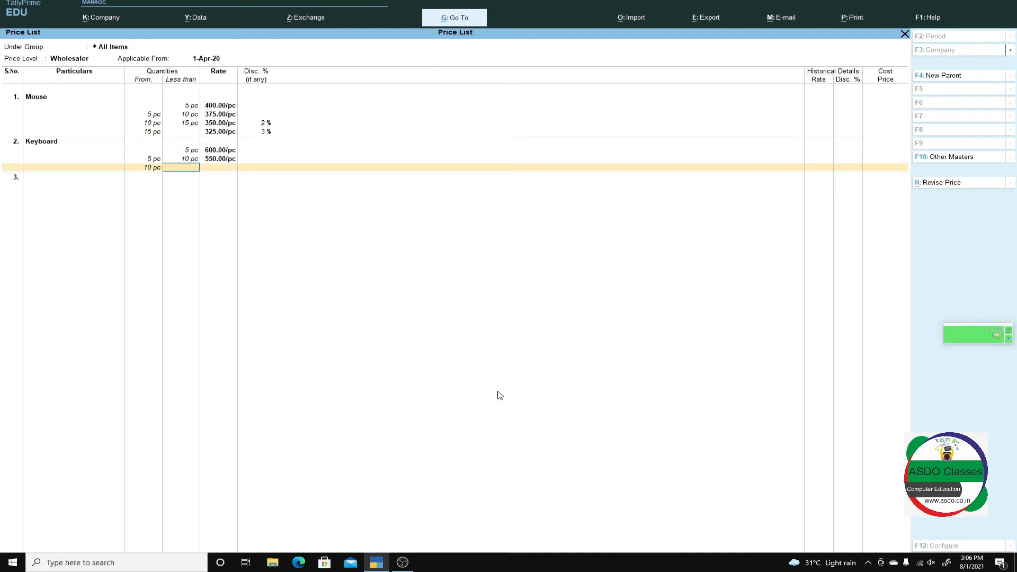
Set the Wholesaler Keyboard rate to 525 with a 5% discount for quantities from 10 to less than 15 pc
{"action": "type", "text": "15"}
{"action": "key", "text": "Return"}
{"action": "type", "text": "525"}
{"action": "key", "text": "Return"}
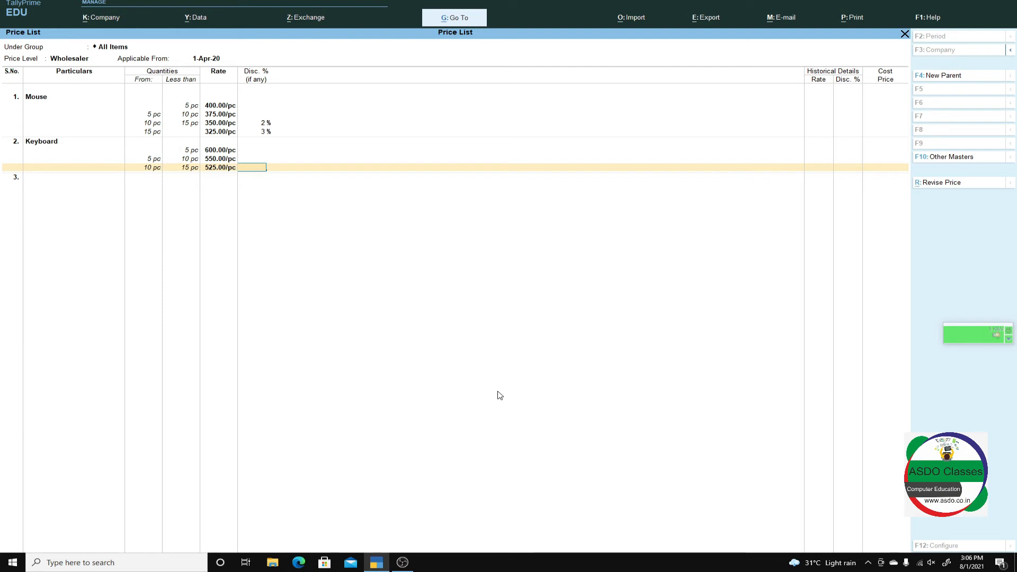
{"action": "type", "text": "5"}
{"action": "key", "text": "Return"}
Set the Wholesaler Keyboard rate to 500 with a 5% discount for quantities from 15 pc with no upper limit
{"action": "key", "text": "Return"}
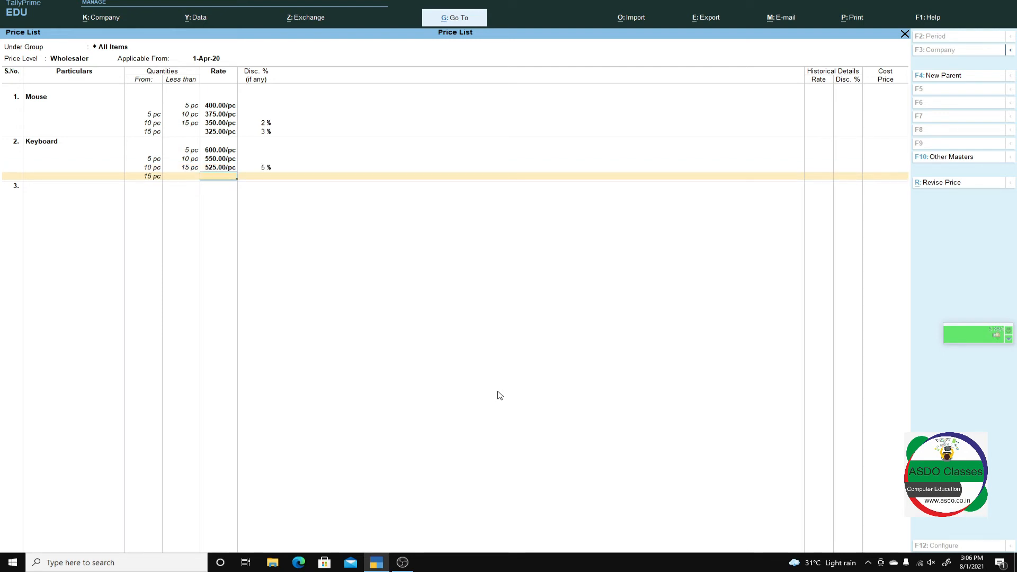
{"action": "type", "text": "500"}
{"action": "key", "text": "Return"}
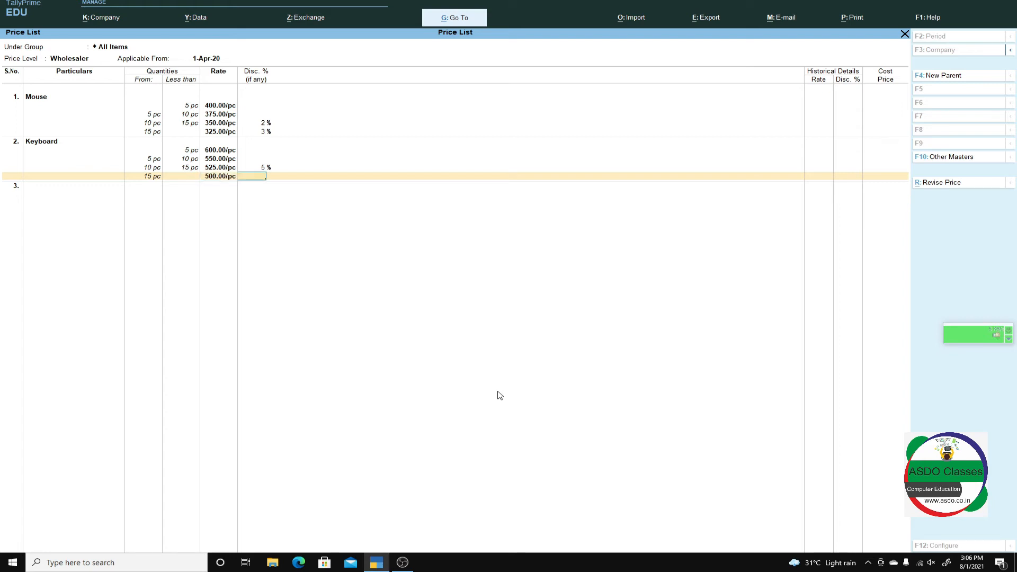
{"action": "key", "text": "Return"}
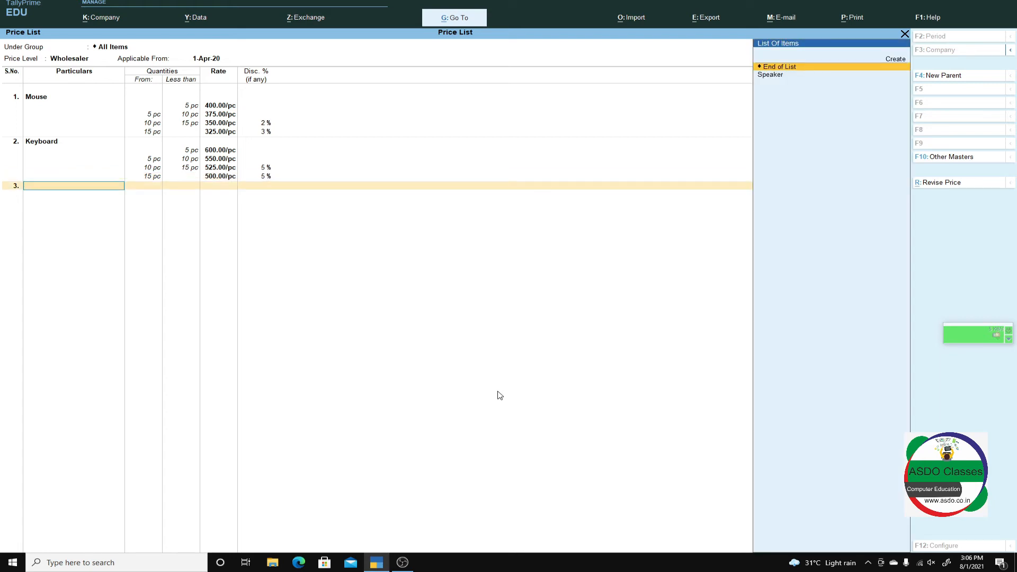
Add Speaker to the Wholesaler price list with a rate of 7,000 for quantities less than 4 pc and no discount
{"action": "key", "text": "Down"}
{"action": "key", "text": "Return"}
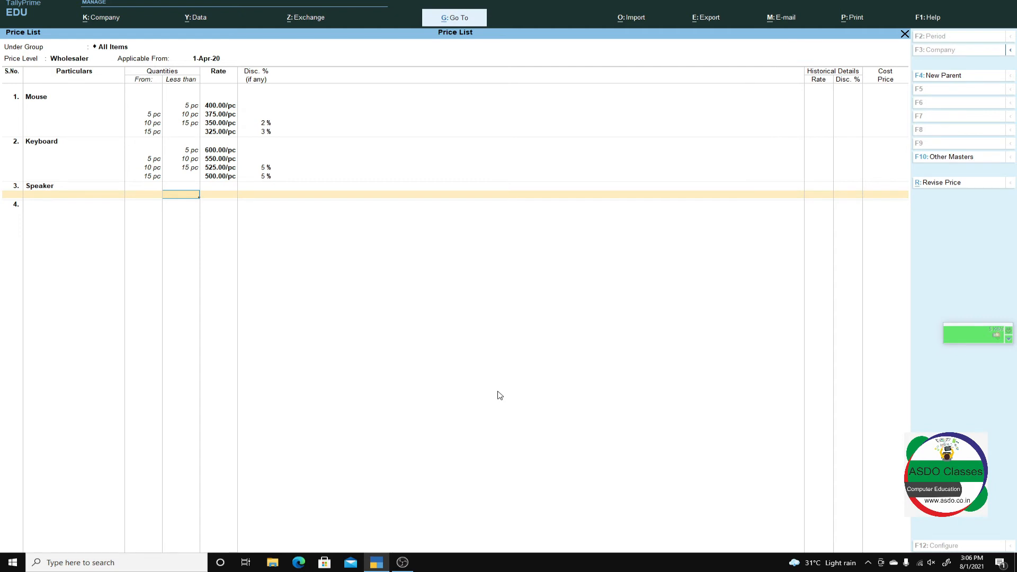
{"action": "key", "text": "Return"}
{"action": "type", "text": "7,000"}
{"action": "key", "text": "Return"}
{"action": "key", "text": "Return"}
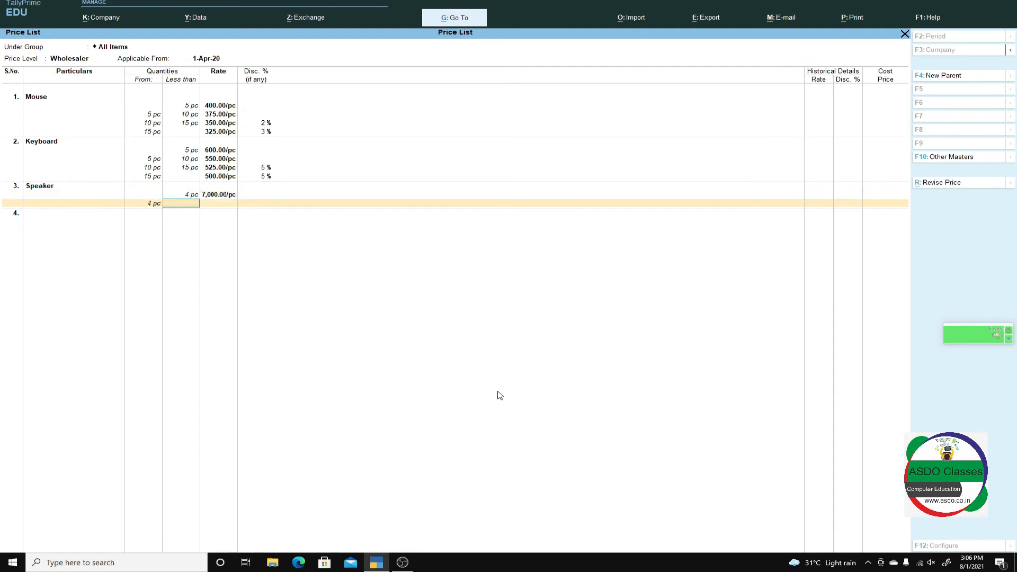
Set the Wholesaler Speaker rate to 6,500 for quantities from 4 to less than 8 pc, without a discount
{"action": "key", "text": "Return"}
{"action": "type", "text": "6500"}
{"action": "key", "text": "Return"}
{"action": "key", "text": "Return"}
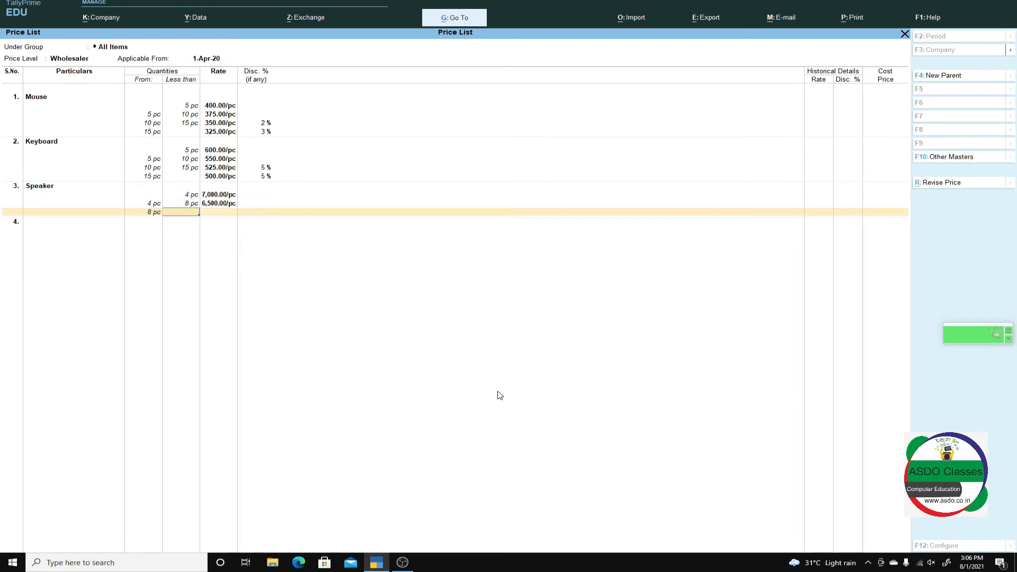
Set the Wholesaler Speaker rate to 6,200 with a 5% discount for quantities from 8 to less than 12 pc
{"action": "type", "text": "12"}
{"action": "key", "text": "Return"}
{"action": "type", "text": "6,200"}
{"action": "key", "text": "Return"}
{"action": "type", "text": "5"}
{"action": "key", "text": "Return"}
Set the Wholesaler Speaker rate to 6,000 with a 7% discount from 12 pc with no upper limit, and save the price list
{"action": "key", "text": "Return"}
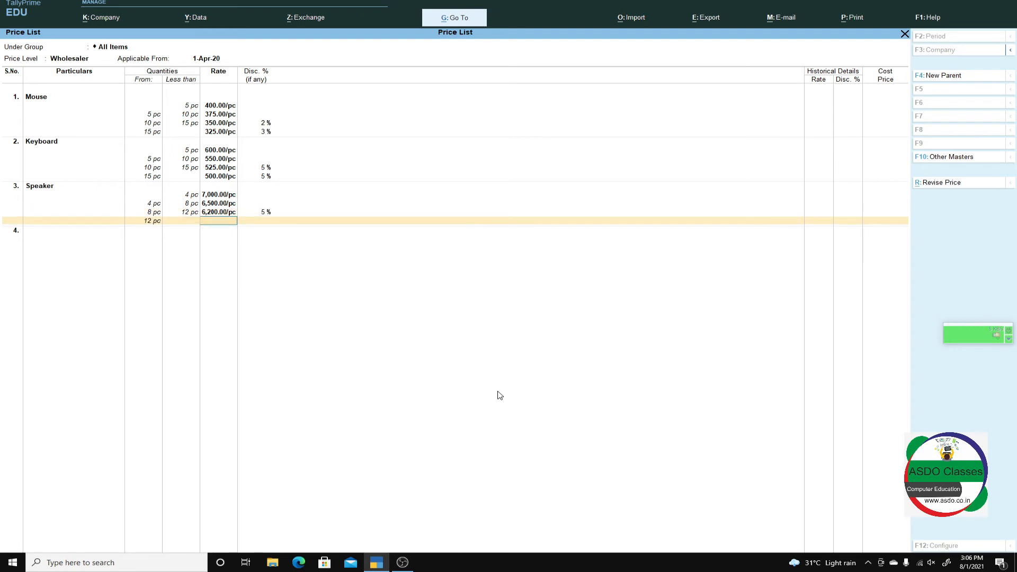
{"action": "type", "text": "6000"}
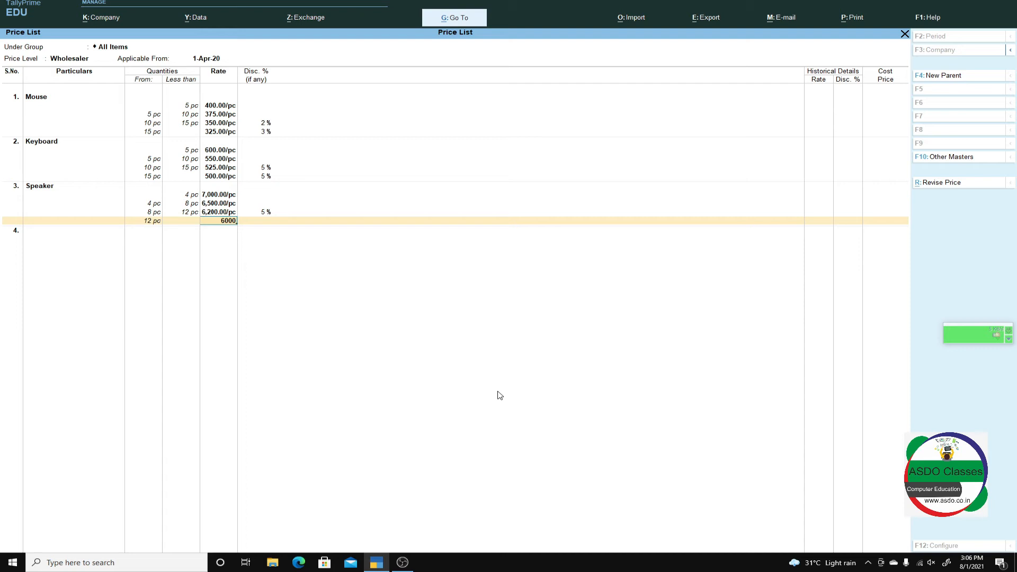
{"action": "key", "text": "Return"}
{"action": "type", "text": "7"}
{"action": "key", "text": "Return"}
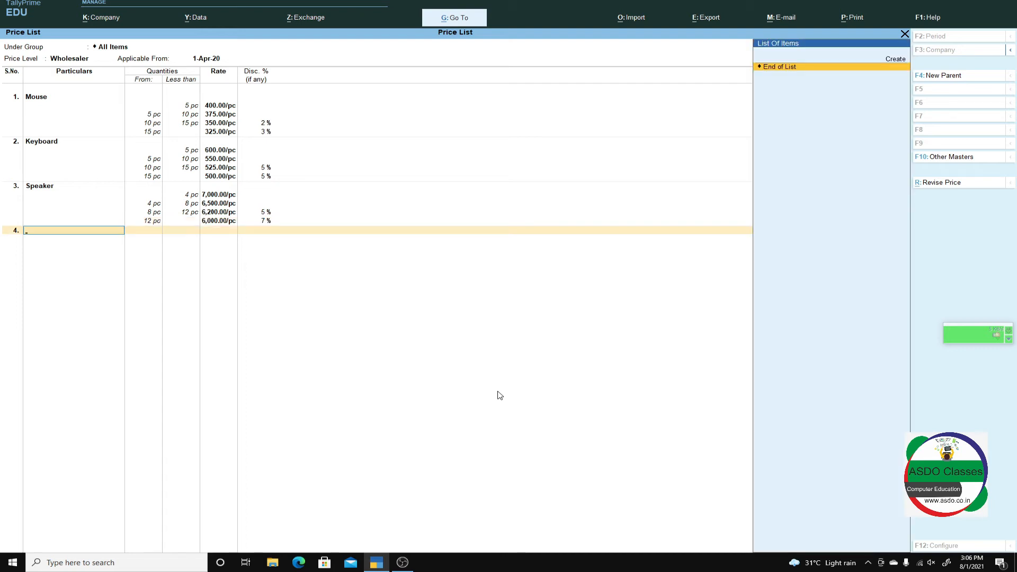
{"action": "key", "text": "Return"}
{"action": "key", "text": "Return"}
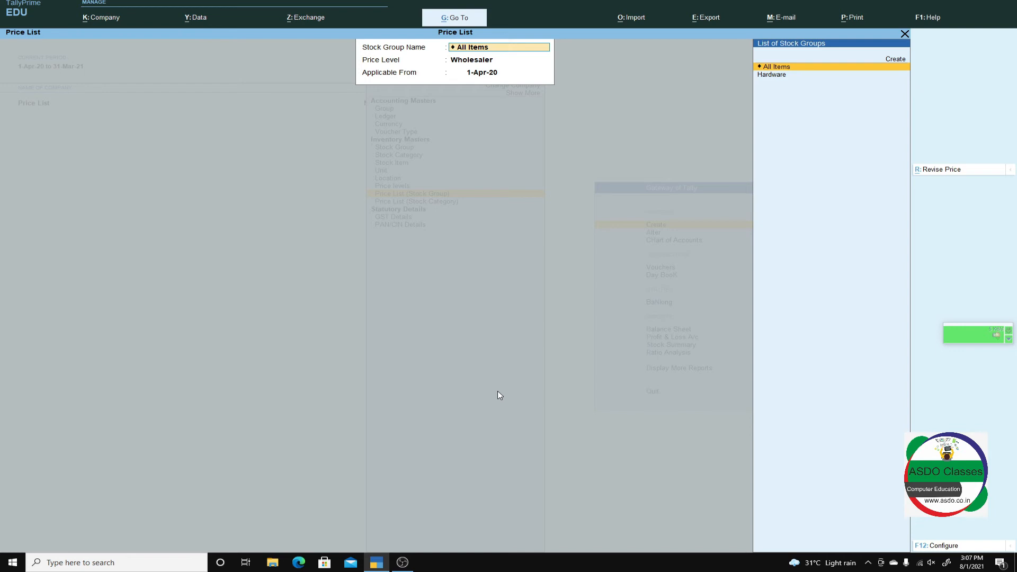
Review the Retailer price list for All Items, and return to the Gateway of Tally without changing it
{"action": "key", "text": "Return"}
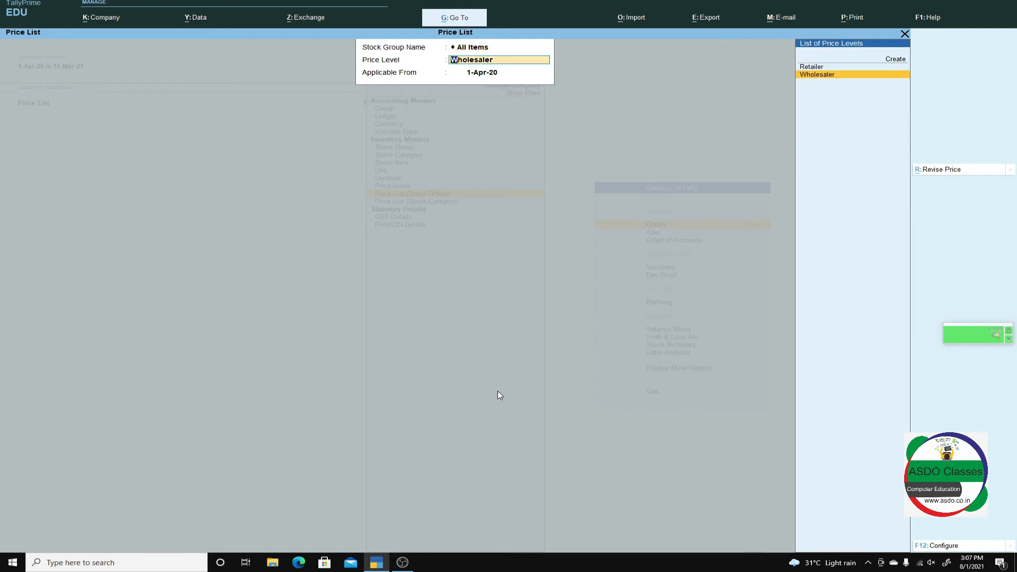
{"action": "key", "text": "Up"}
{"action": "key", "text": "Return"}
{"action": "key", "text": "Return"}
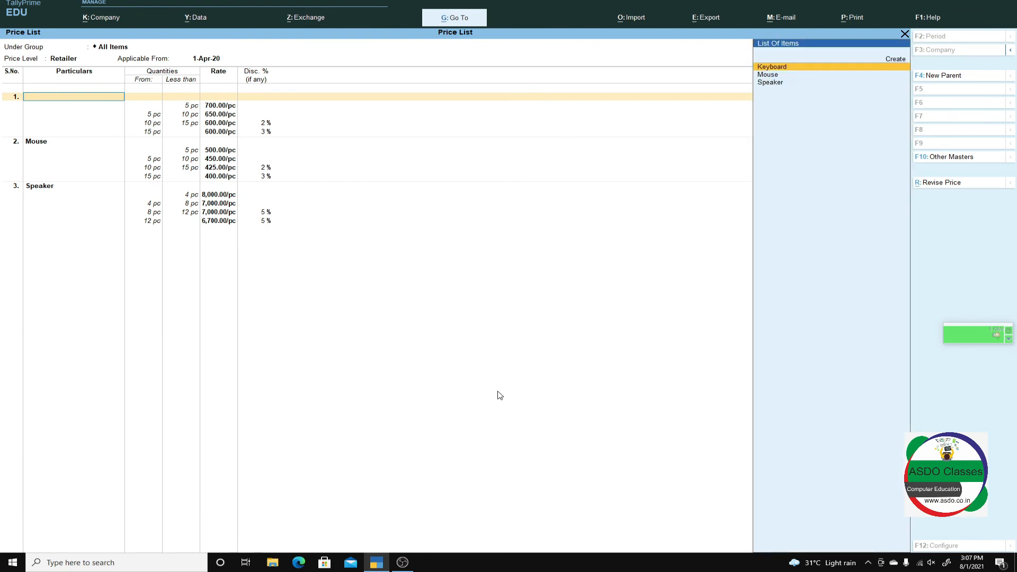
{"action": "key", "text": "Escape"}
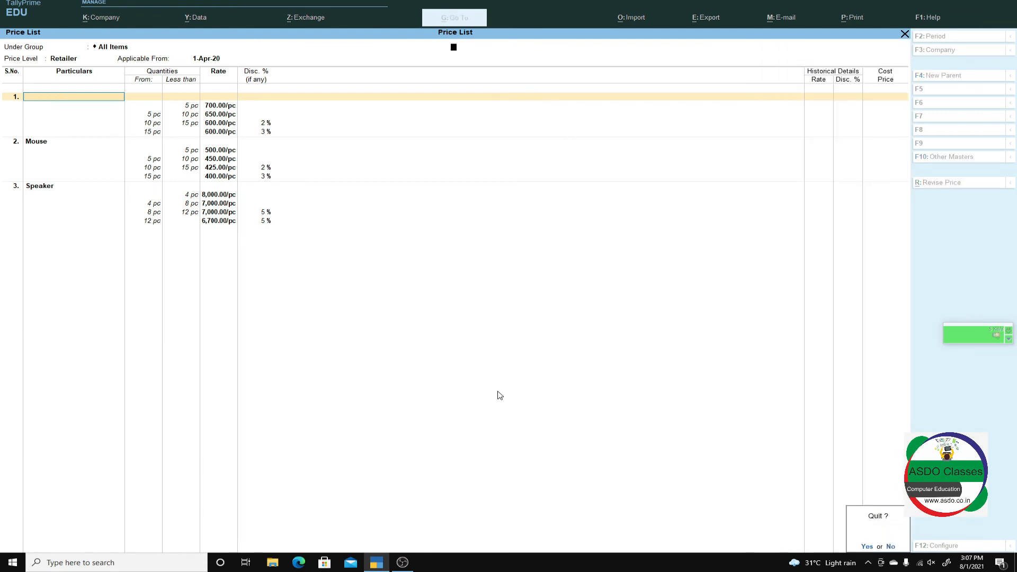
{"action": "key", "text": "y"}
{"action": "key", "text": "BackSpace"}
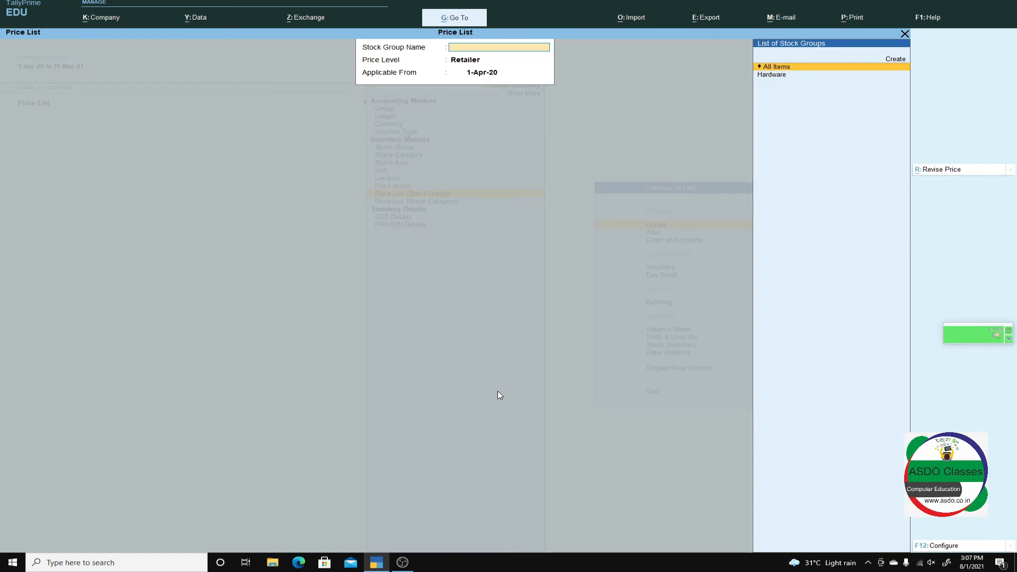
{"action": "key", "text": "Escape"}
{"action": "key", "text": "Escape"}
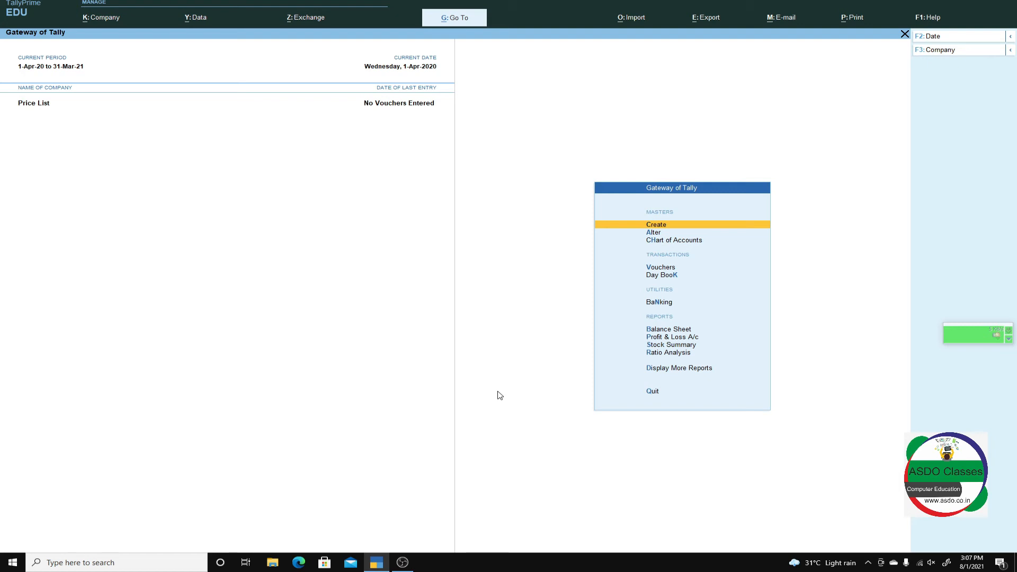
Open a new sales voucher in the Price List company
{"action": "key", "text": "Down"}
{"action": "key", "text": "Down"}
{"action": "key", "text": "Down"}
{"action": "key", "text": "Down"}
{"action": "key", "text": "Up"}
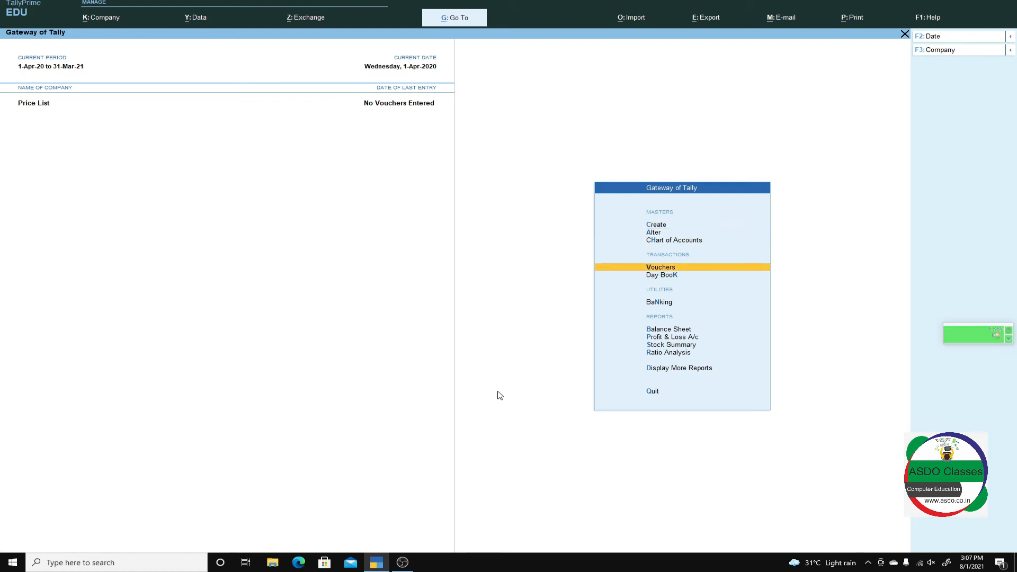
{"action": "key", "text": "Return"}
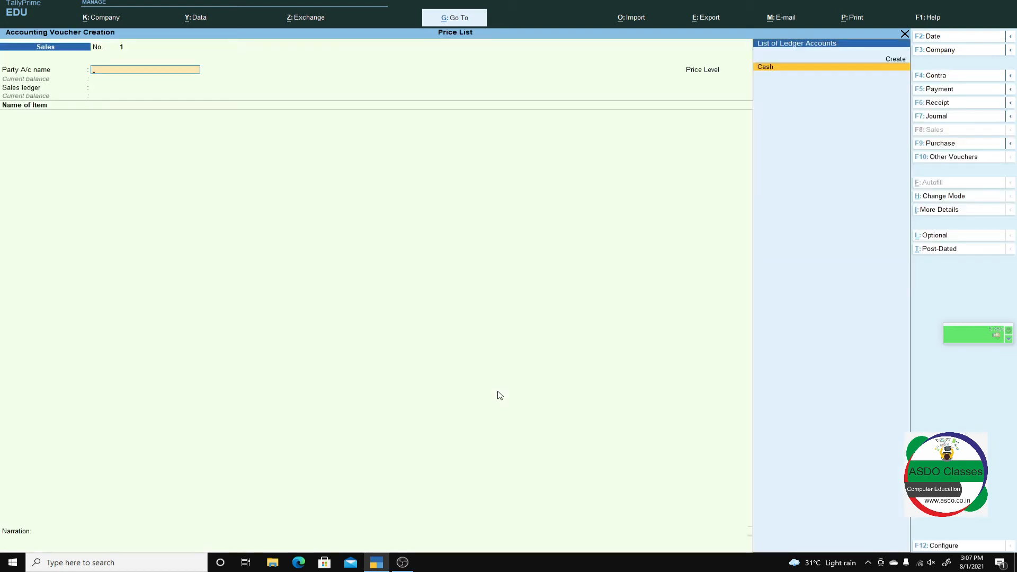
Start a new party ledger named Xyz from the sales voucher and place it under Sundry Debtors
{"action": "key", "text": "alt+c"}
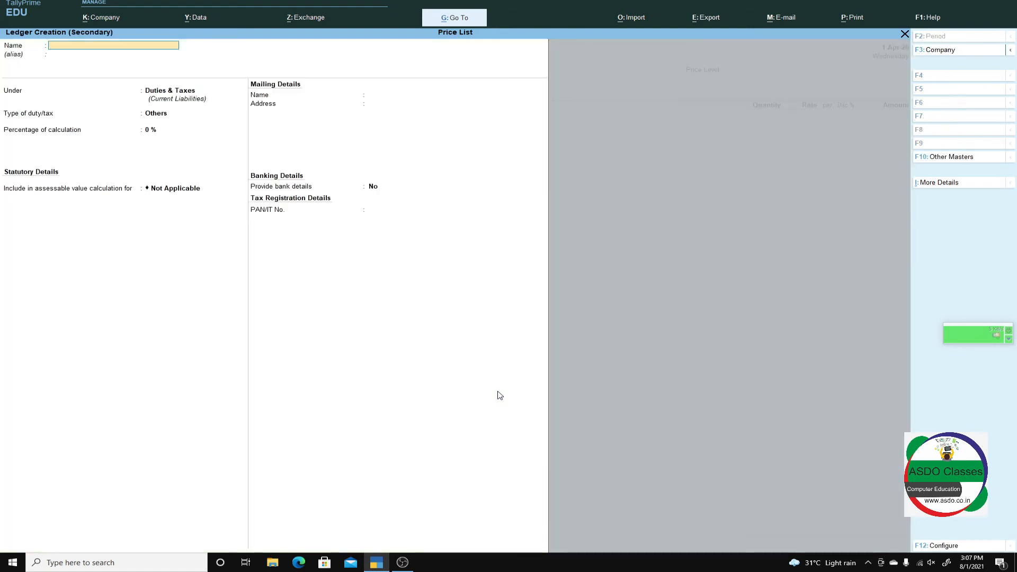
{"action": "type", "text": "Xyz"}
{"action": "key", "text": "Return"}
{"action": "key", "text": "Return"}
{"action": "type", "text": "Su"}
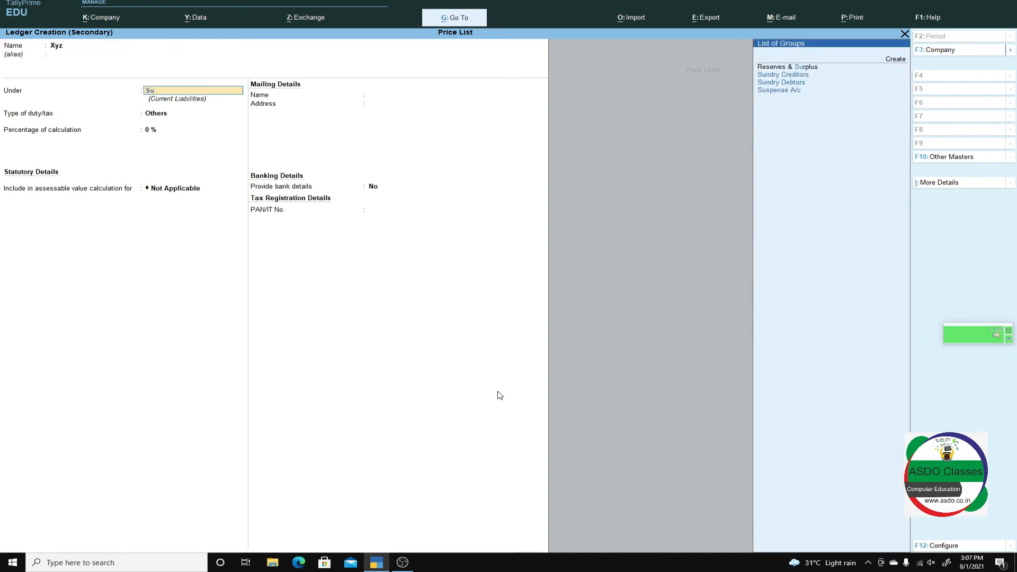
{"action": "key", "text": "Down"}
{"action": "key", "text": "Down"}
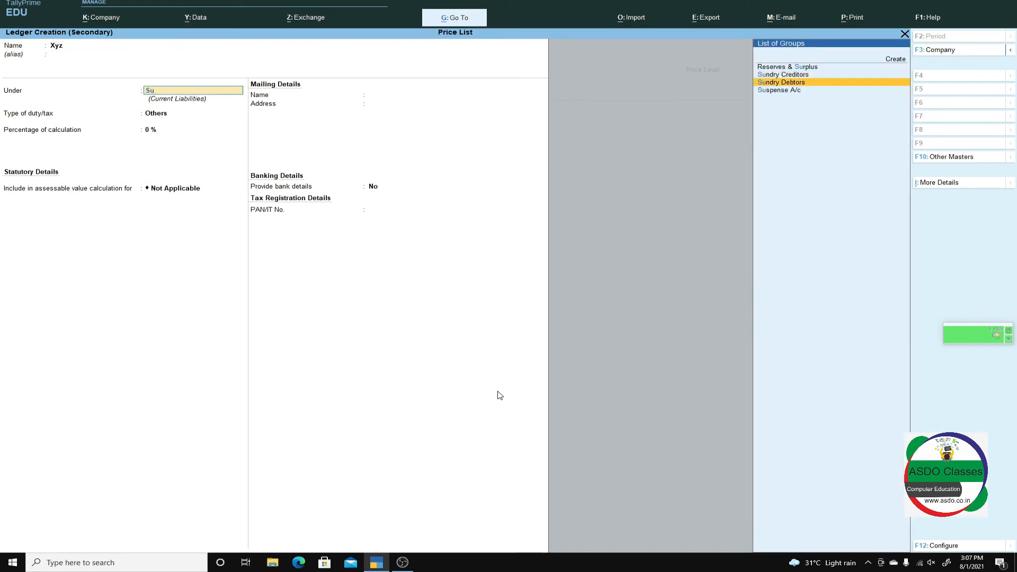
{"action": "key", "text": "Return"}
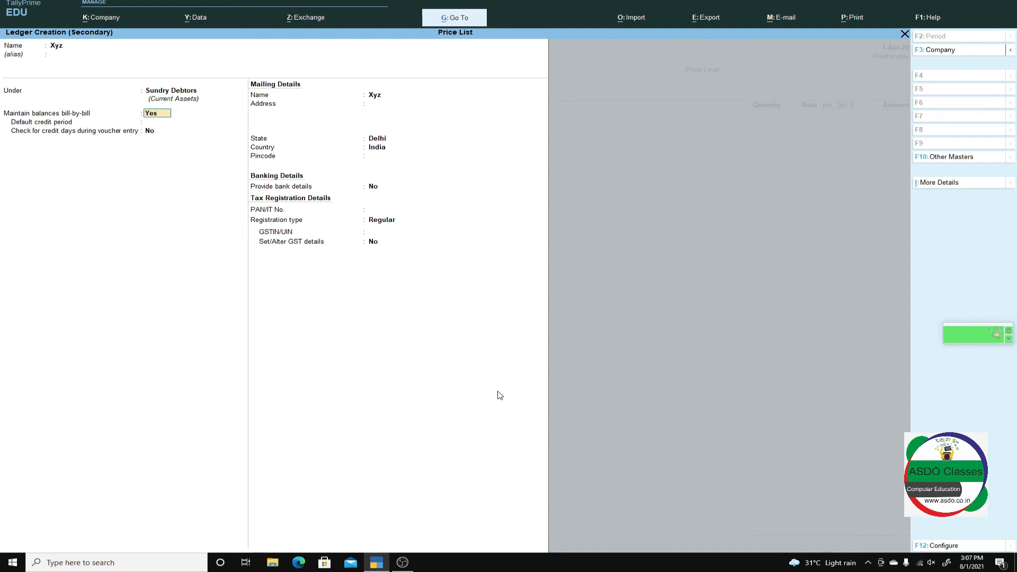
Keep bill-by-bill balances on, the Delhi, India mailing details and no bank details for the Xyz ledger
{"action": "key", "text": "Return"}
{"action": "key", "text": "Return"}
{"action": "key", "text": "Return"}
{"action": "key", "text": "Return"}
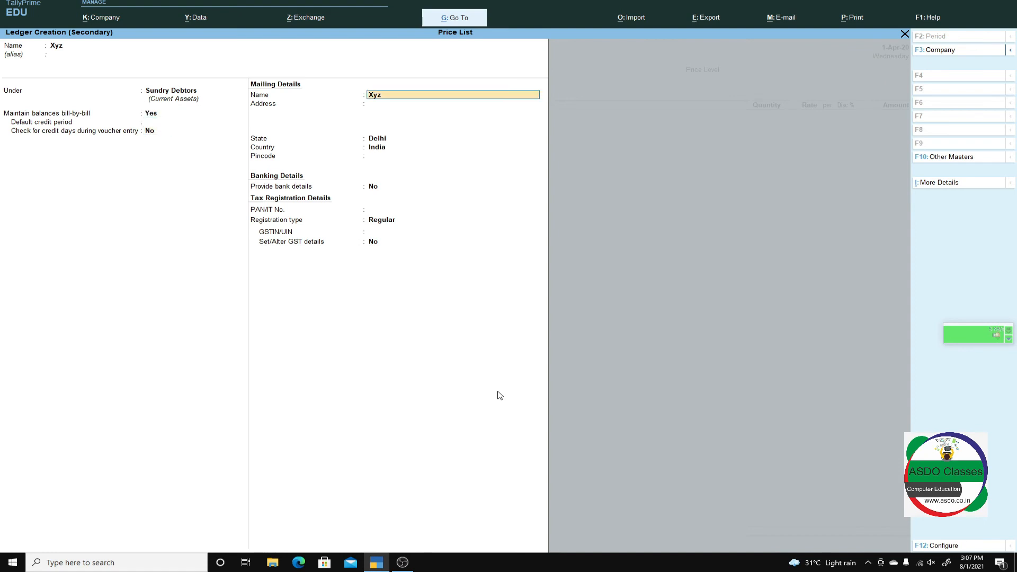
{"action": "key", "text": "Return"}
{"action": "key", "text": "Return"}
{"action": "key", "text": "Return"}
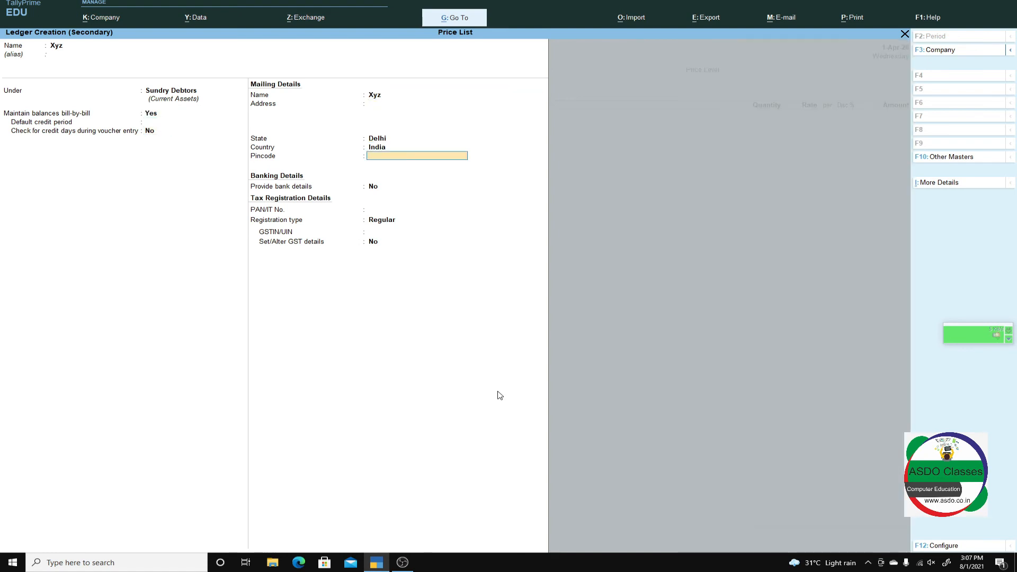
{"action": "key", "text": "Return"}
{"action": "key", "text": "Return"}
{"action": "key", "text": "Return"}
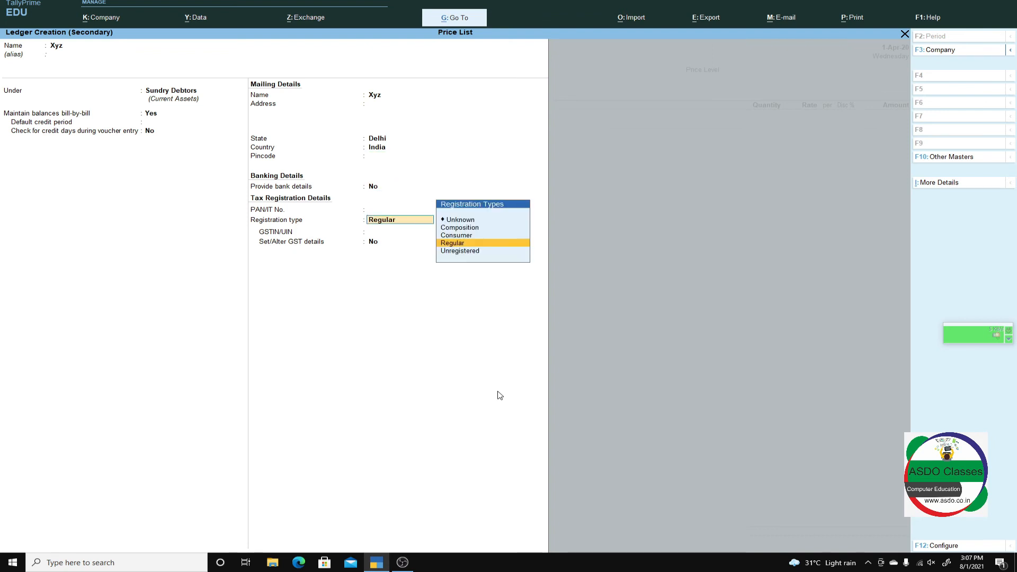
Keep the Regular registration type, enter the party's GSTIN, and save the Xyz ledger as the voucher's party
{"action": "key", "text": "Return"}
{"action": "type", "text": "12"}
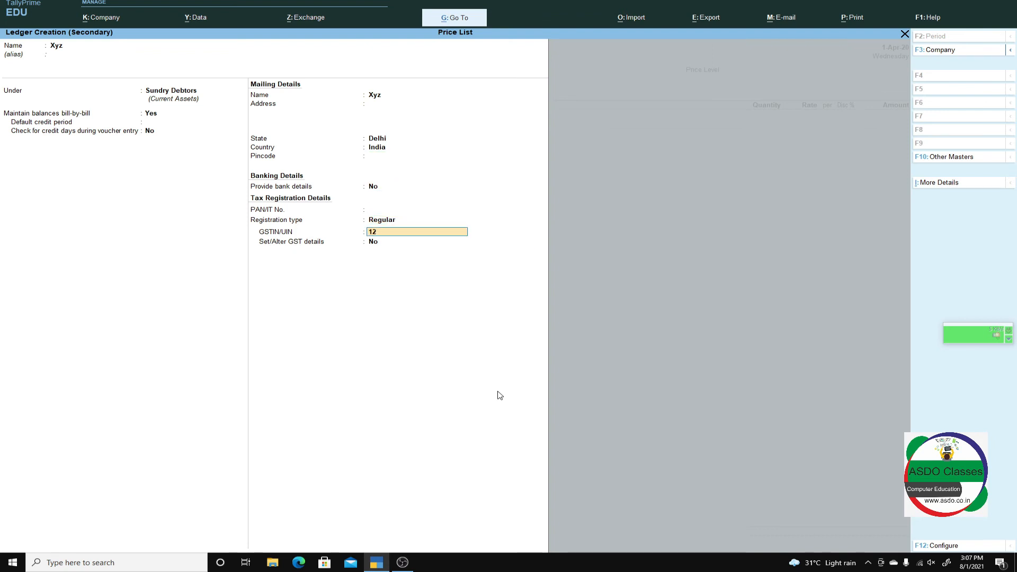
{"action": "type", "text": "34343FGSDGFSD"}
{"action": "key", "text": "Return"}
{"action": "key", "text": "Return"}
{"action": "key", "text": "Return"}
{"action": "key", "text": "Return"}
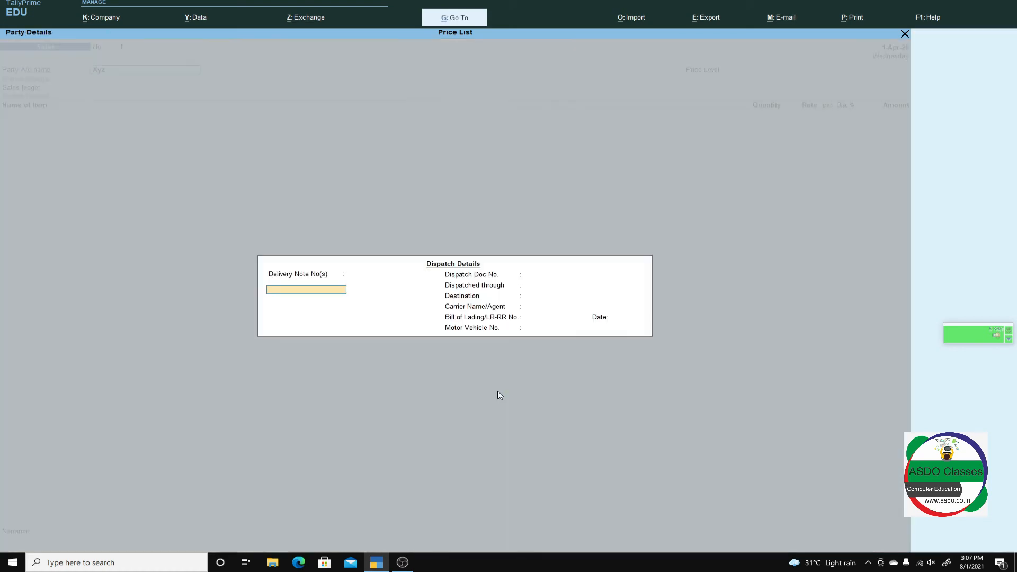
Skip the dispatch and party details and set the sales voucher's price level to Retailer
{"action": "key", "text": "Return"}
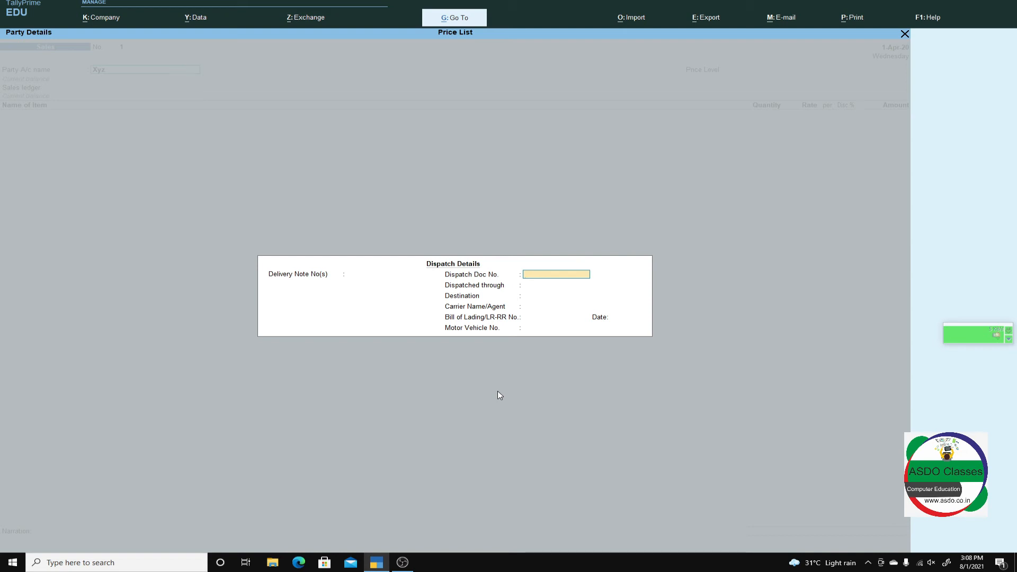
{"action": "key", "text": "Escape"}
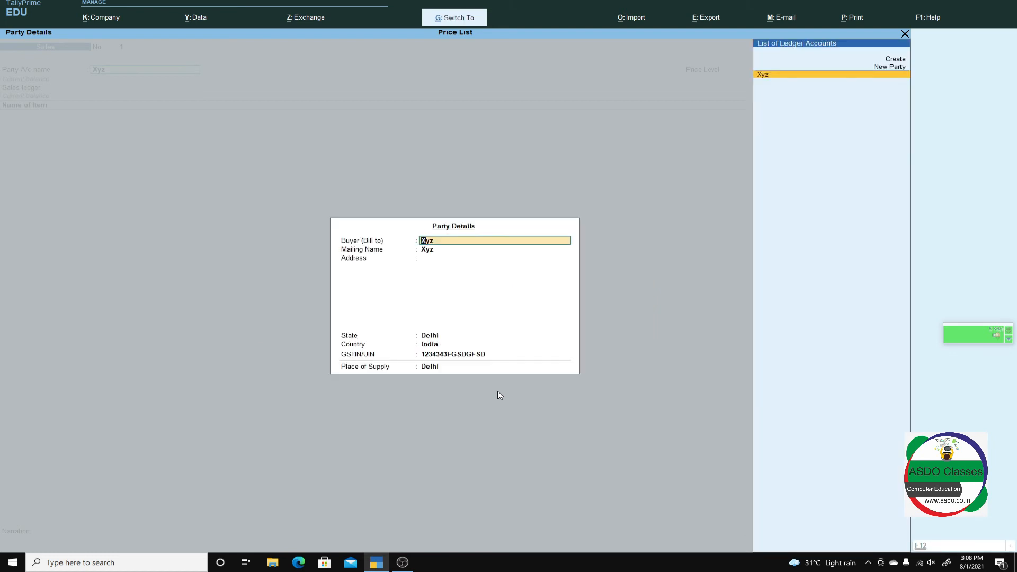
{"action": "key", "text": "Escape"}
{"action": "key", "text": "Down"}
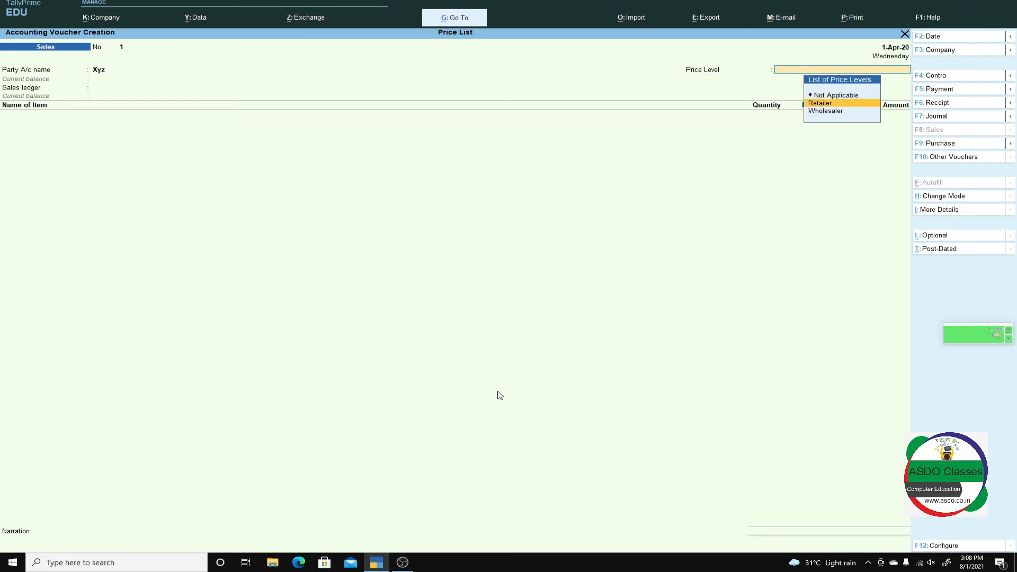
{"action": "key", "text": "Return"}
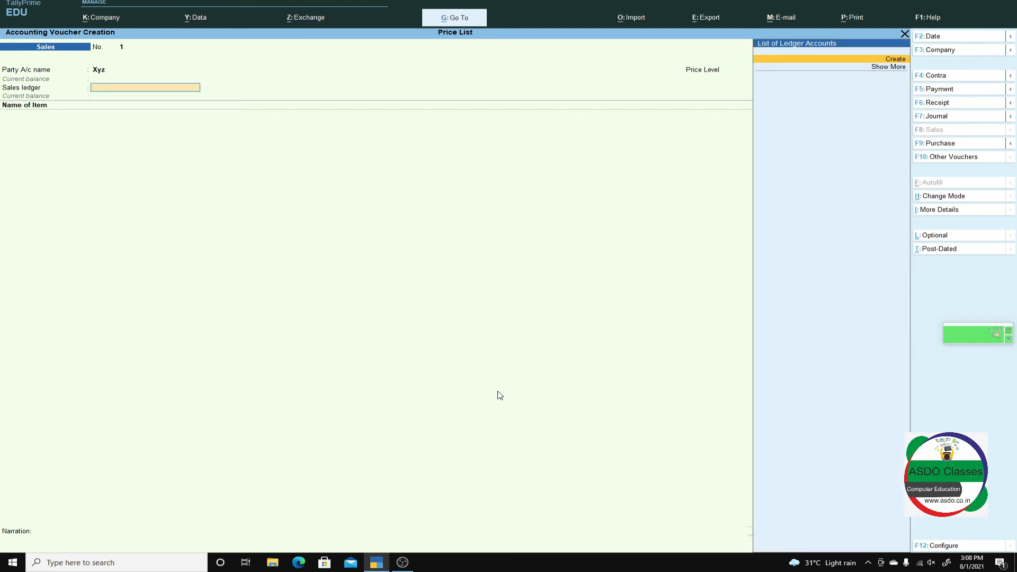
Start a new sales ledger named Sale from the voucher and place it under Sales Accounts
{"action": "key", "text": "alt+c"}
{"action": "type", "text": "Asl"}
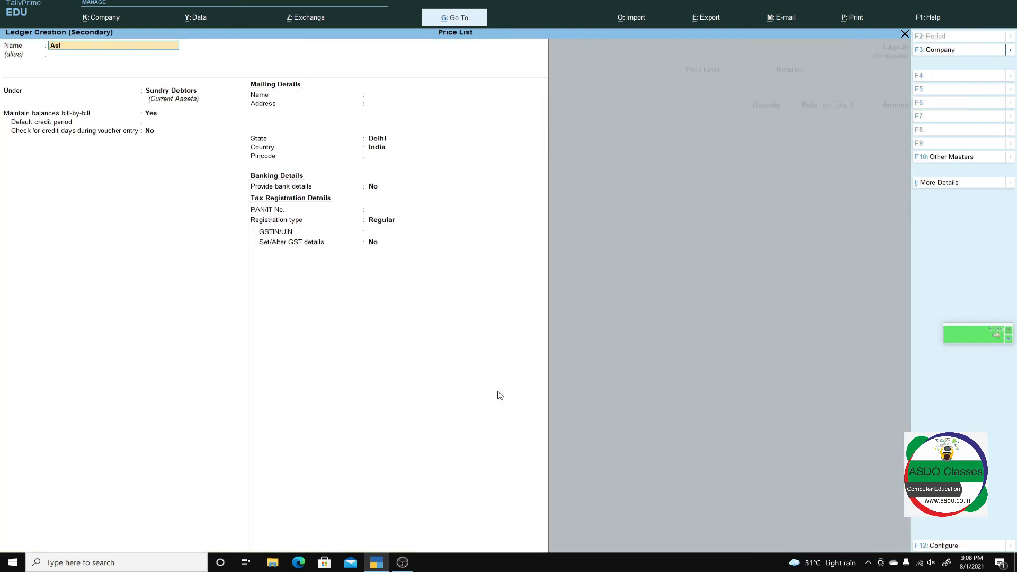
{"action": "type", "text": "e"}
{"action": "key", "text": "Return"}
{"action": "key", "text": "BackSpace"}
{"action": "type", "text": "Salwe"}
{"action": "key", "text": "BackSpace"}
{"action": "key", "text": "BackSpace"}
{"action": "type", "text": "e"}
{"action": "key", "text": "Return"}
{"action": "key", "text": "Return"}
{"action": "type", "text": "sal"}
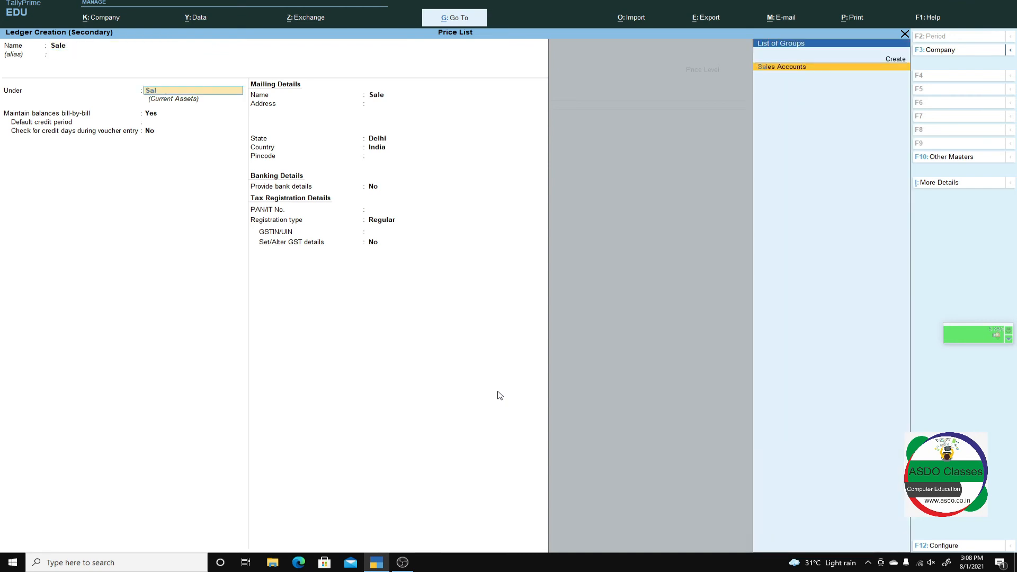
{"action": "key", "text": "Return"}
Keep GST applicable on the Sale ledger, set its type of supply to Goods, and save it
{"action": "key", "text": "Return"}
{"action": "key", "text": "Return"}
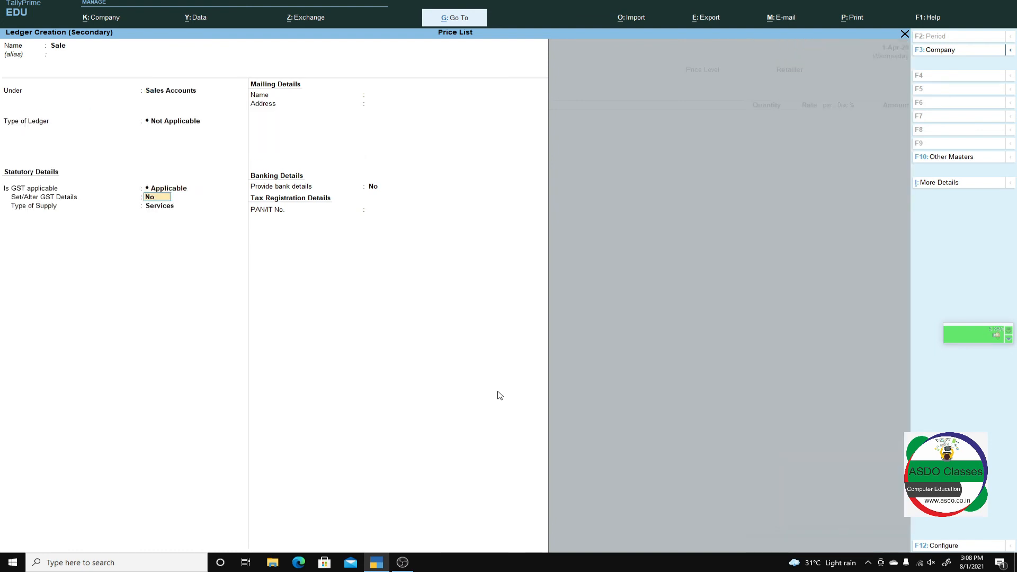
{"action": "key", "text": "Return"}
{"action": "key", "text": "Return"}
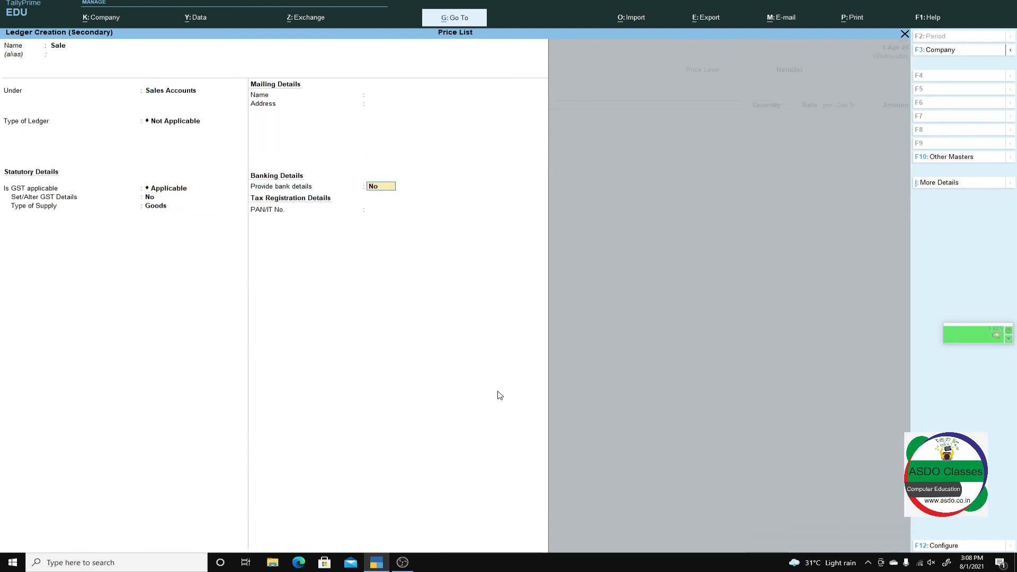
{"action": "key", "text": "ctrl+a"}
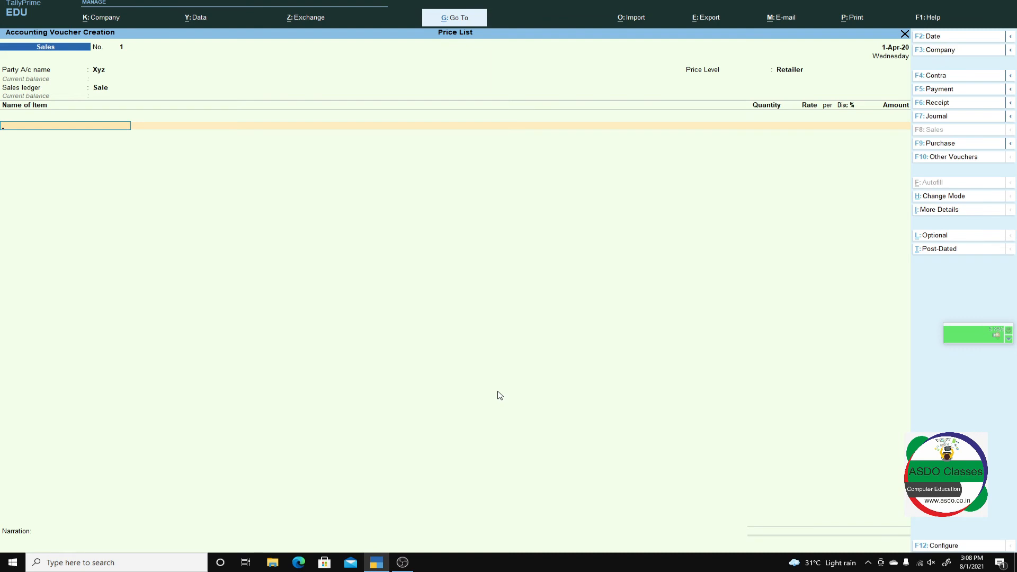
Add Mouse to the sales voucher with a quantity of 5 pc at the Retailer price list rate
{"action": "type", "text": "Mo"}
{"action": "key", "text": "Return"}
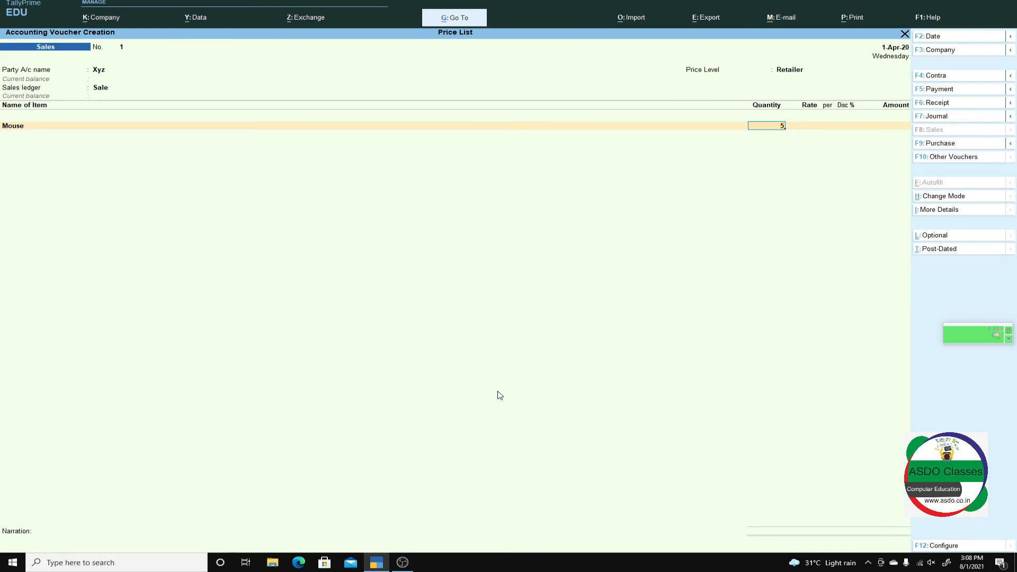
{"action": "key", "text": "Return"}
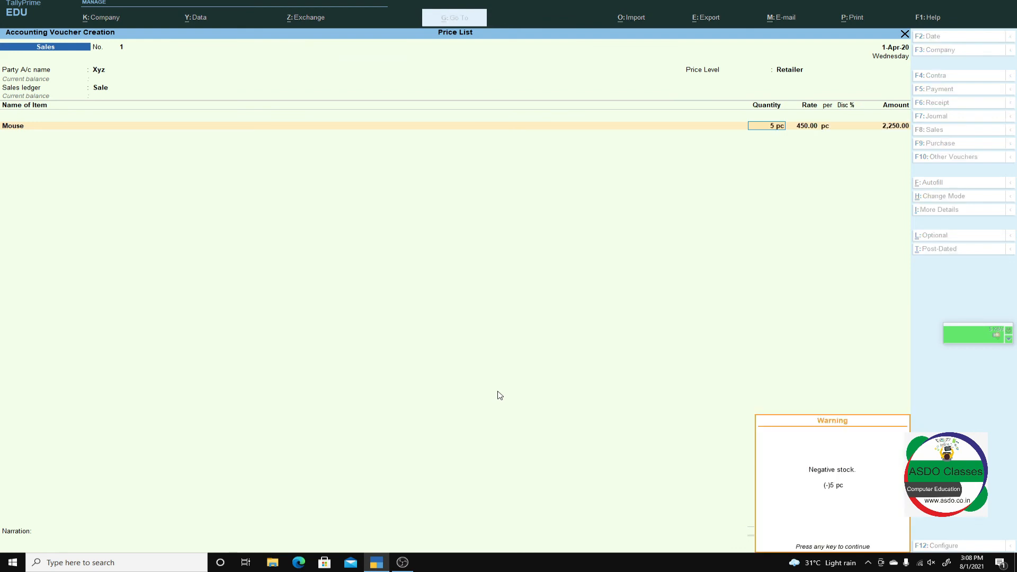
{"action": "key", "text": "Return"}
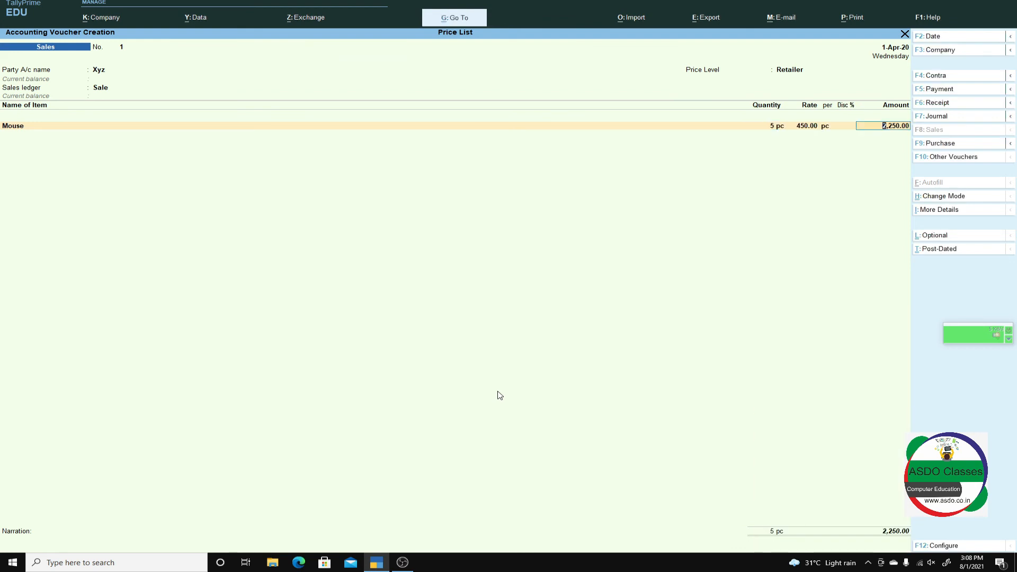
Set the Mouse quantity to 15 pc in the sales voucher and accept the Retailer price list rate and discount
{"action": "key", "text": "BackSpace"}
{"action": "type", "text": "15"}
{"action": "key", "text": "Return"}
{"action": "key", "text": "Return"}
{"action": "key", "text": "Return"}
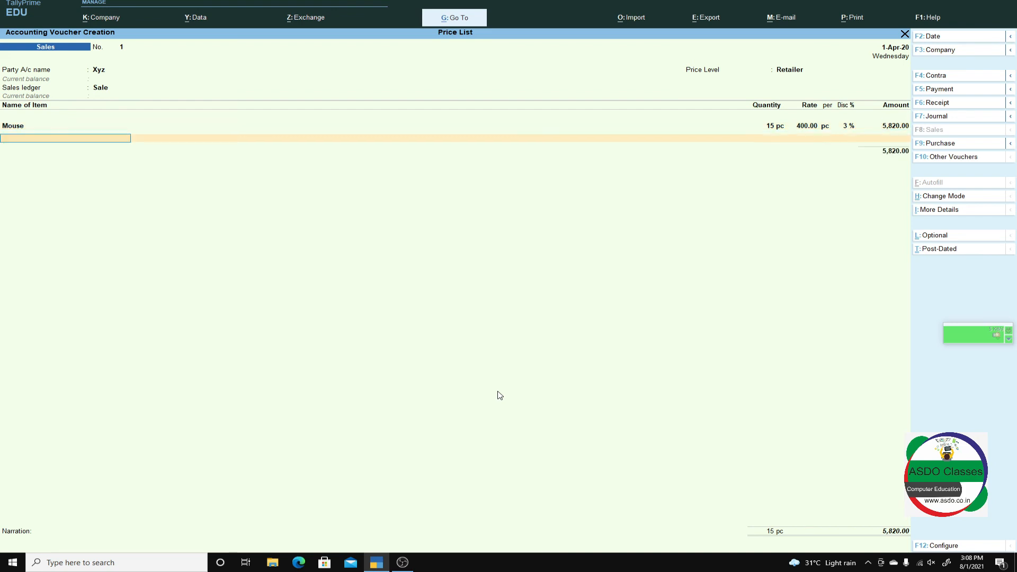
Add Keyboard to the sales voucher with a quantity of 12 pc at the Retailer price list rate and discount
{"action": "type", "text": "Ke"}
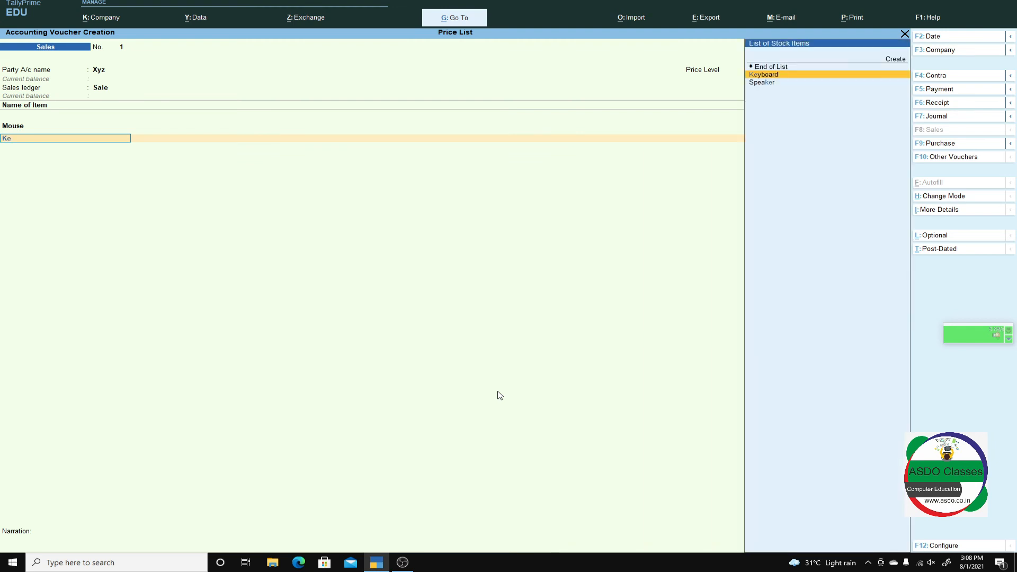
{"action": "key", "text": "Return"}
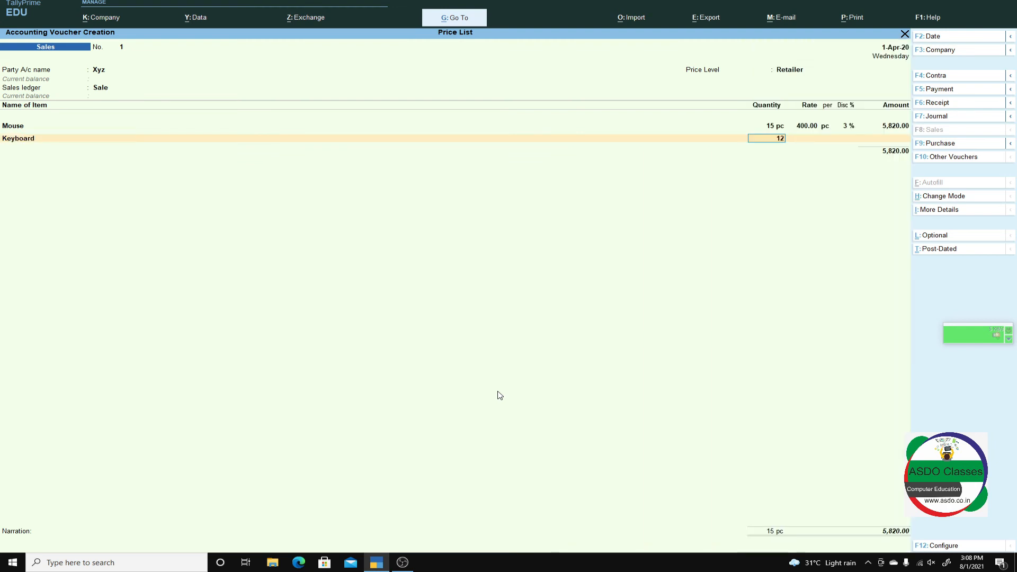
{"action": "key", "text": "Return"}
{"action": "key", "text": "Return"}
{"action": "key", "text": "Return"}
{"action": "key", "text": "Return"}
{"action": "key", "text": "Return"}
{"action": "key", "text": "Return"}
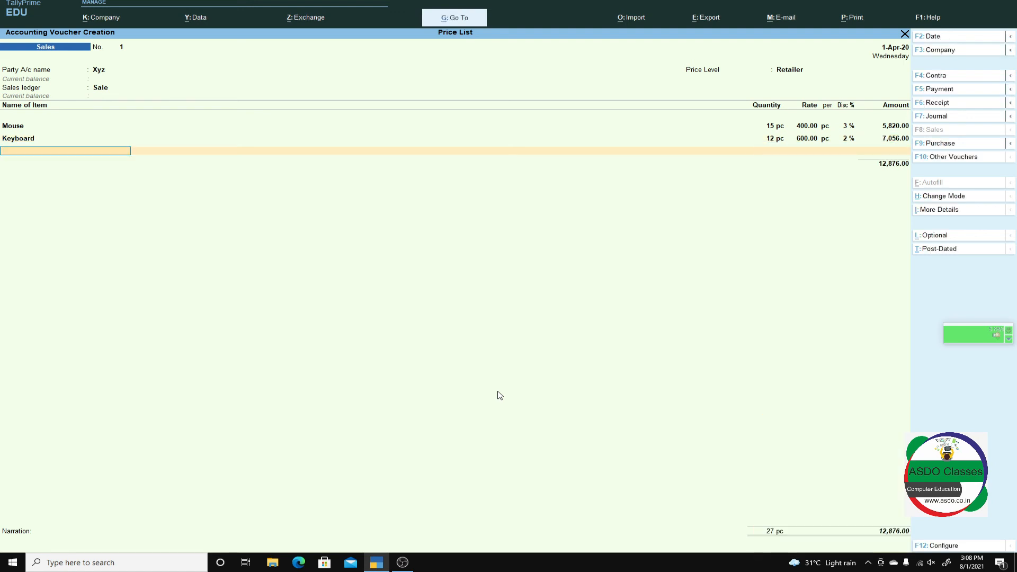
Add Speaker to the sales voucher with a quantity of 8 pc at the Retailer rate and finish the item list
{"action": "type", "text": "S"}
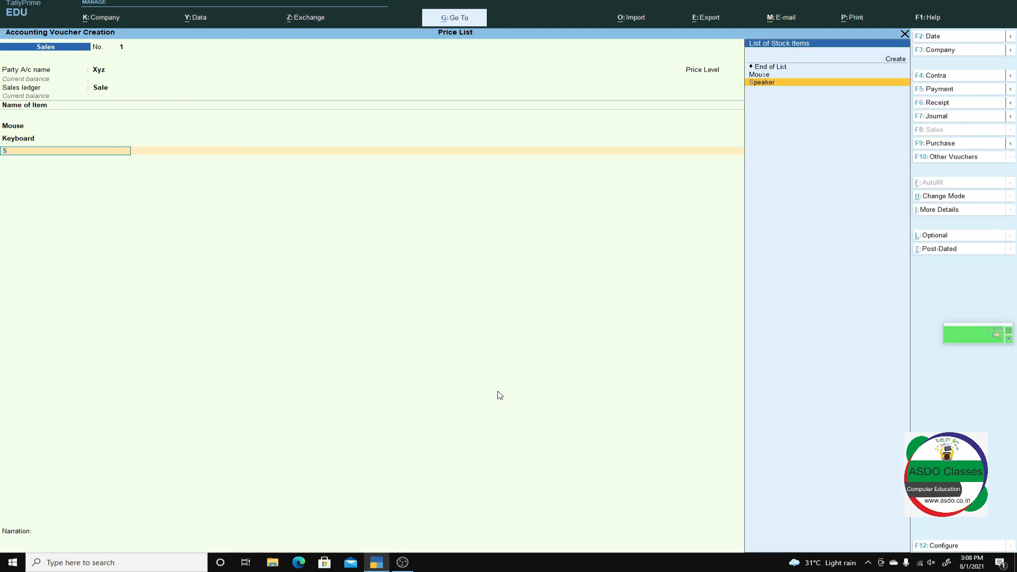
{"action": "key", "text": "Return"}
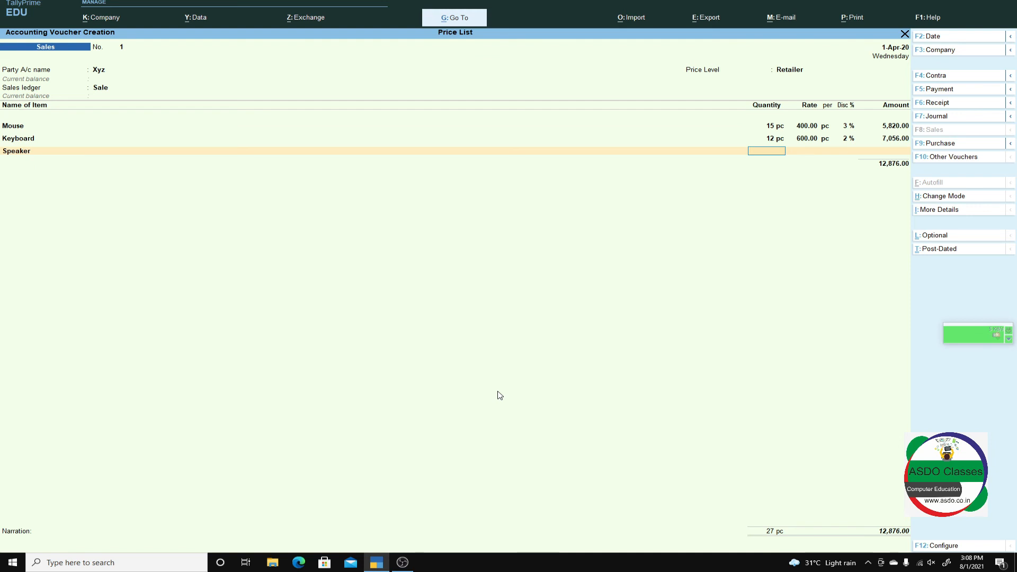
{"action": "key", "text": "Return"}
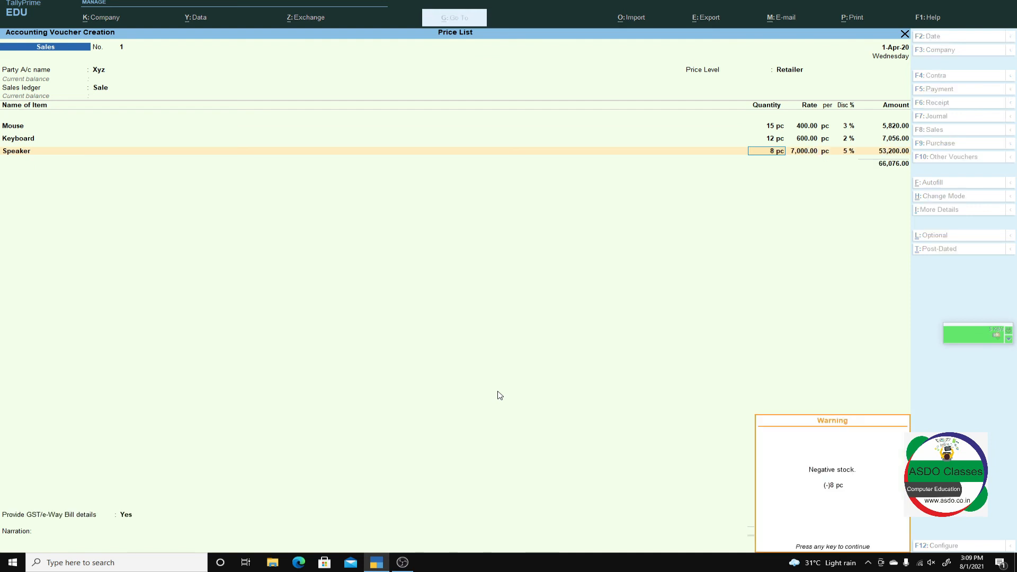
{"action": "key", "text": "Return"}
{"action": "key", "text": "Return"}
{"action": "key", "text": "Return"}
{"action": "key", "text": "Return"}
{"action": "key", "text": "Return"}
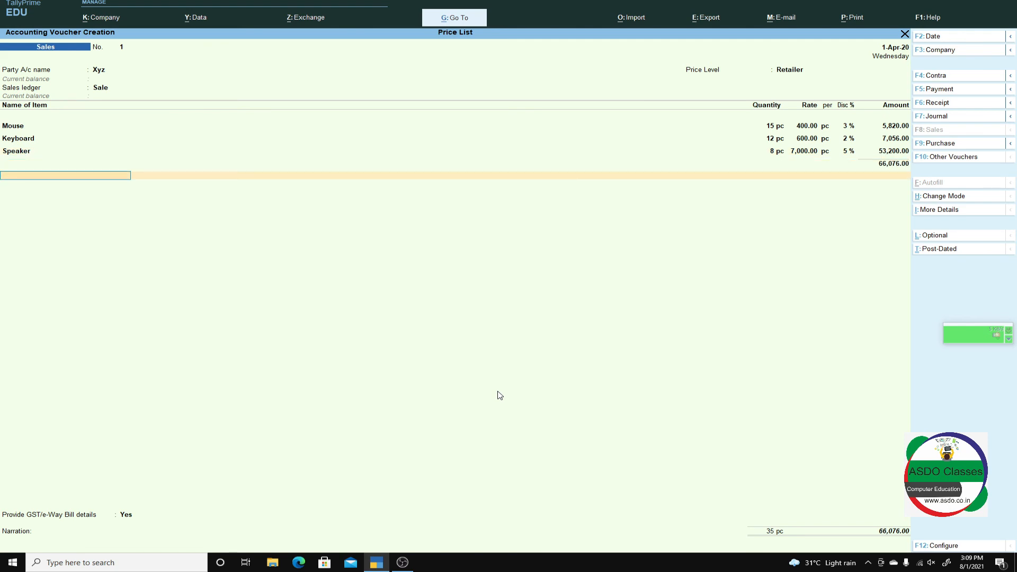
Add the Cgst and Sgst tax ledgers below the items with their automatically calculated amounts
{"action": "type", "text": "C"}
{"action": "key", "text": "Return"}
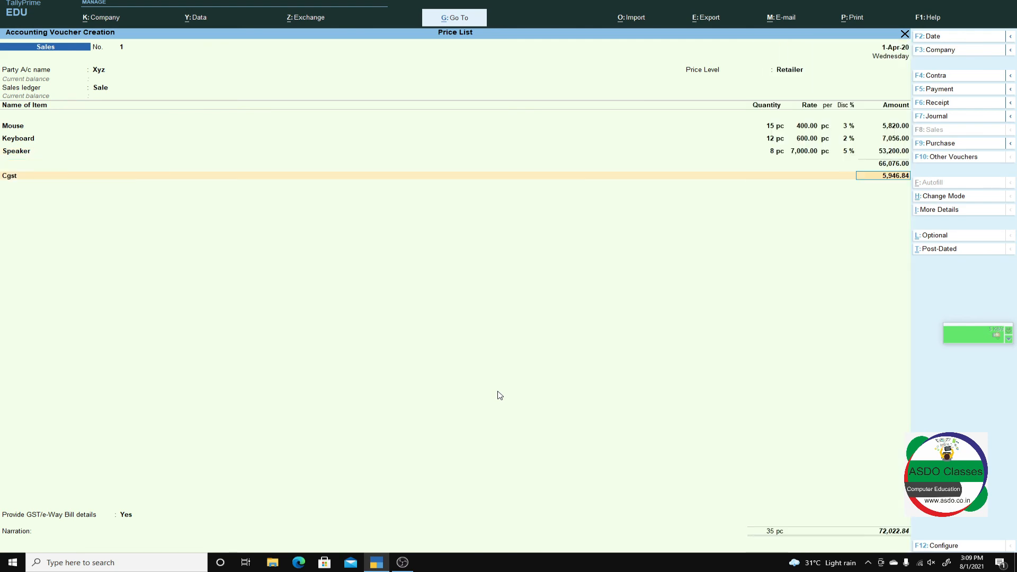
{"action": "key", "text": "Return"}
{"action": "type", "text": "S"}
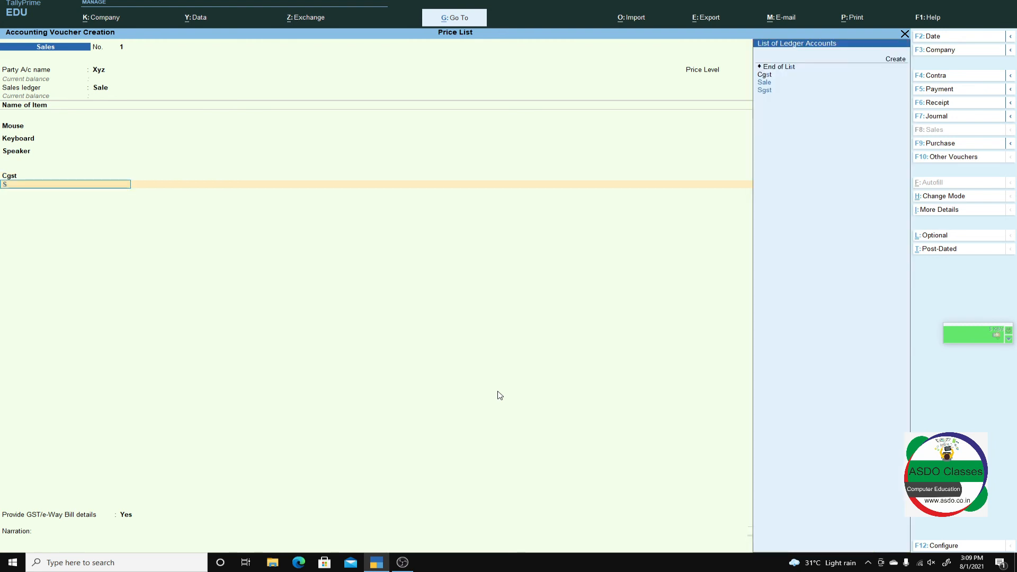
{"action": "type", "text": "g"}
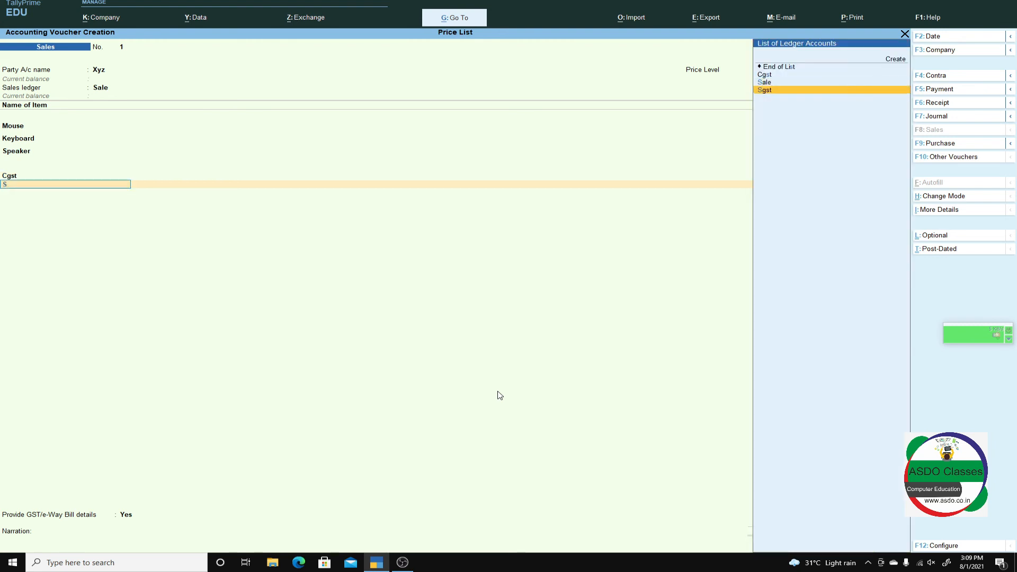
{"action": "key", "text": "Down"}
{"action": "key", "text": "Down"}
{"action": "key", "text": "Return"}
{"action": "key", "text": "Return"}
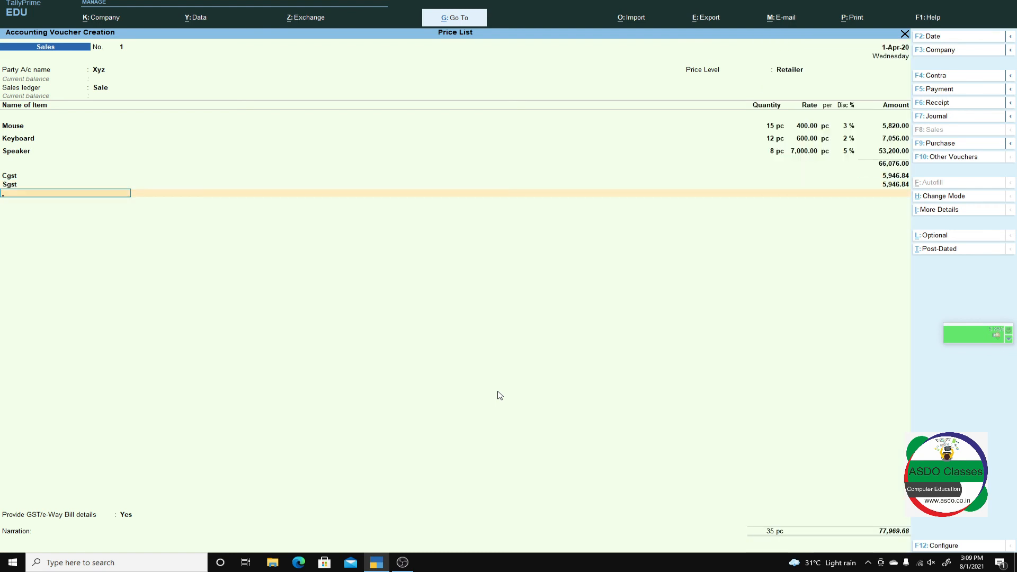
Accept the default GST and e-Way Bill details unchanged and save the Retailer sales voucher
{"action": "key", "text": "Return"}
{"action": "key", "text": "Return"}
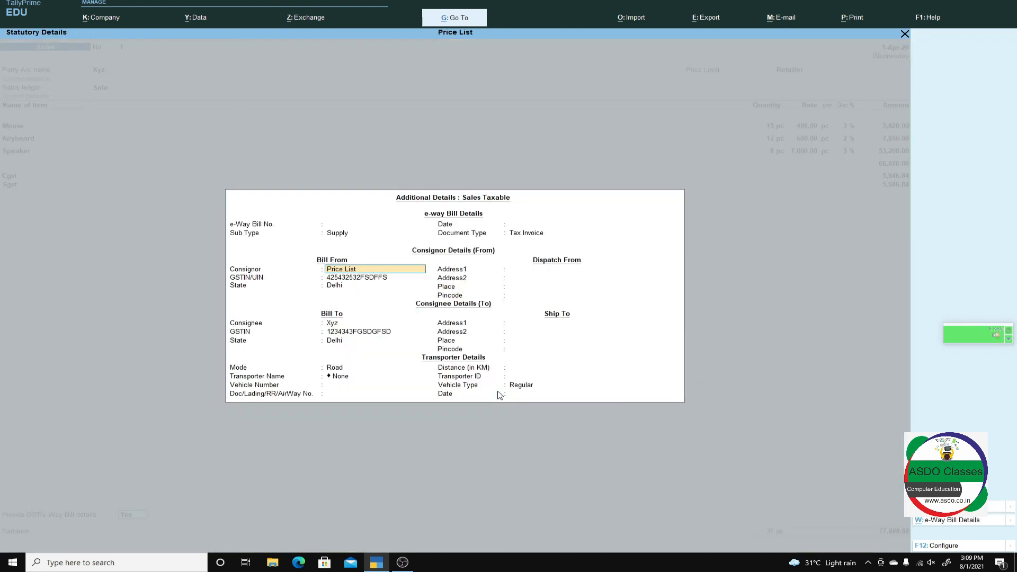
{"action": "key", "text": "Return"}
{"action": "key", "text": "Return"}
{"action": "key", "text": "Return"}
{"action": "key", "text": "Return"}
{"action": "key", "text": "Return"}
{"action": "key", "text": "Return"}
{"action": "key", "text": "Return"}
{"action": "key", "text": "Return"}
{"action": "key", "text": "Return"}
{"action": "key", "text": "Return"}
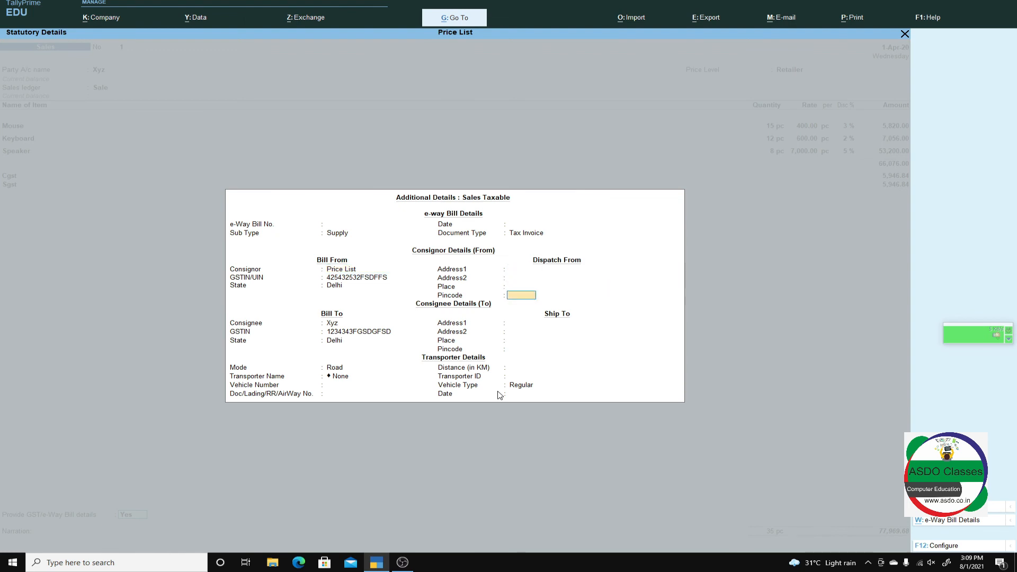
{"action": "key", "text": "Return"}
{"action": "key", "text": "Return"}
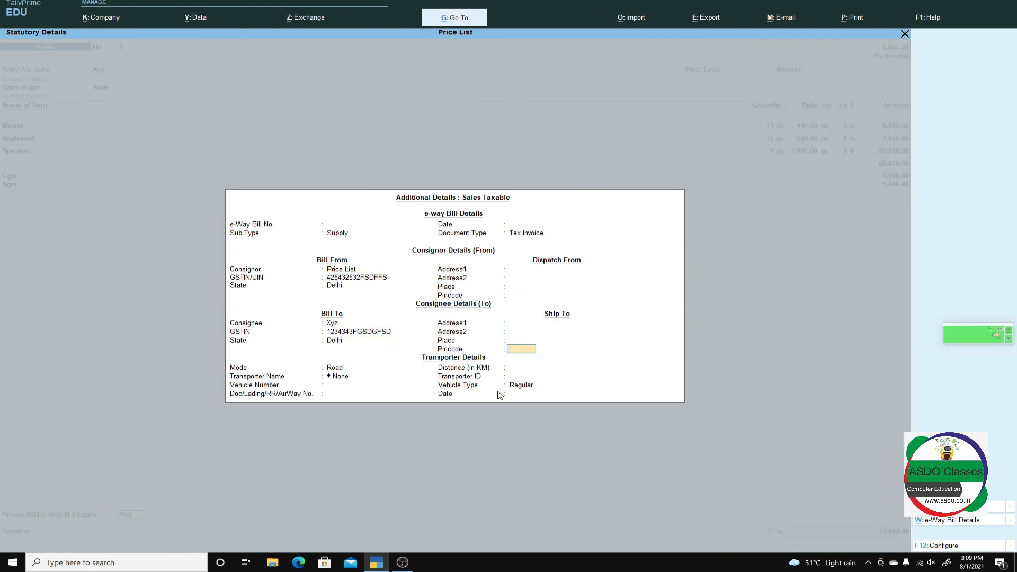
{"action": "key", "text": "ctrl+a"}
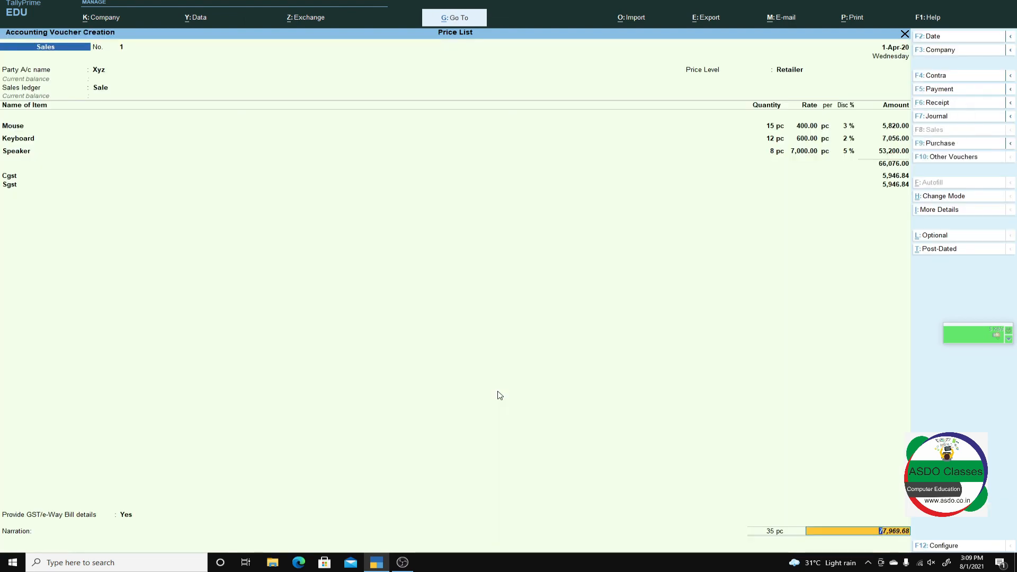
{"action": "key", "text": "ctrl+a"}
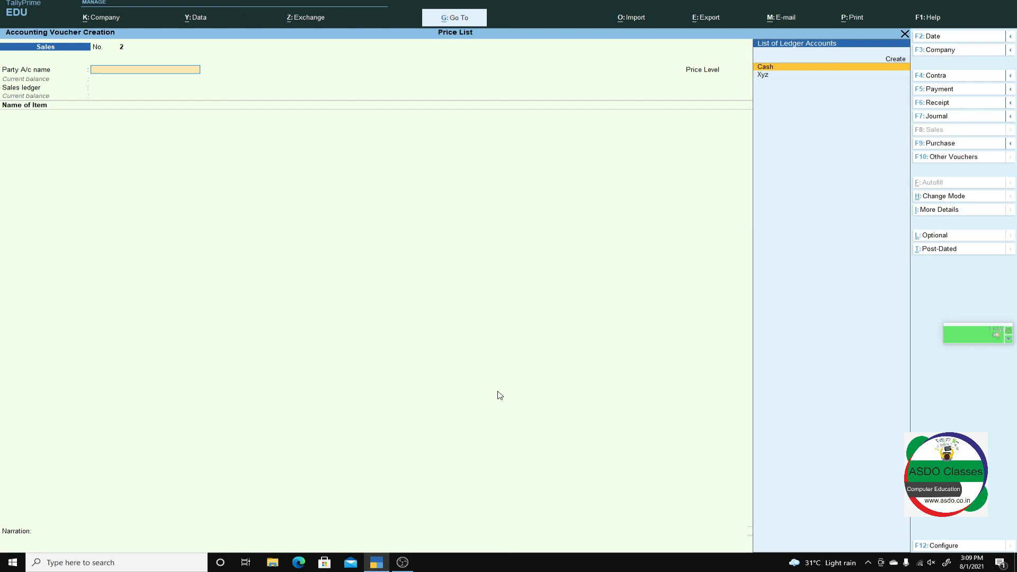
Start a new party ledger named Abc from the next sales voucher and place it under Sundry Debtors
{"action": "key", "text": "ctrl"}
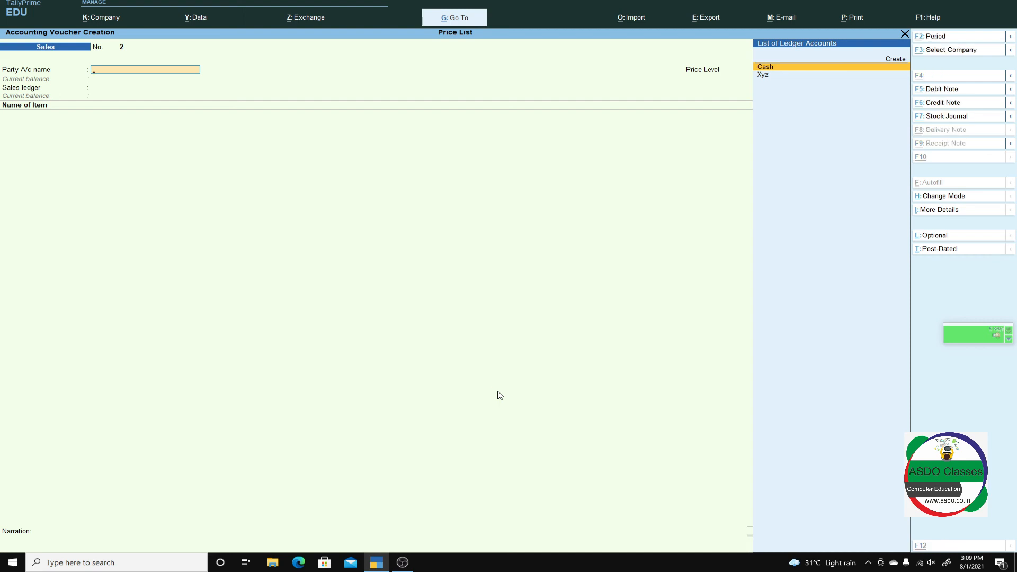
{"action": "key", "text": "alt+c"}
{"action": "type", "text": "Abc"}
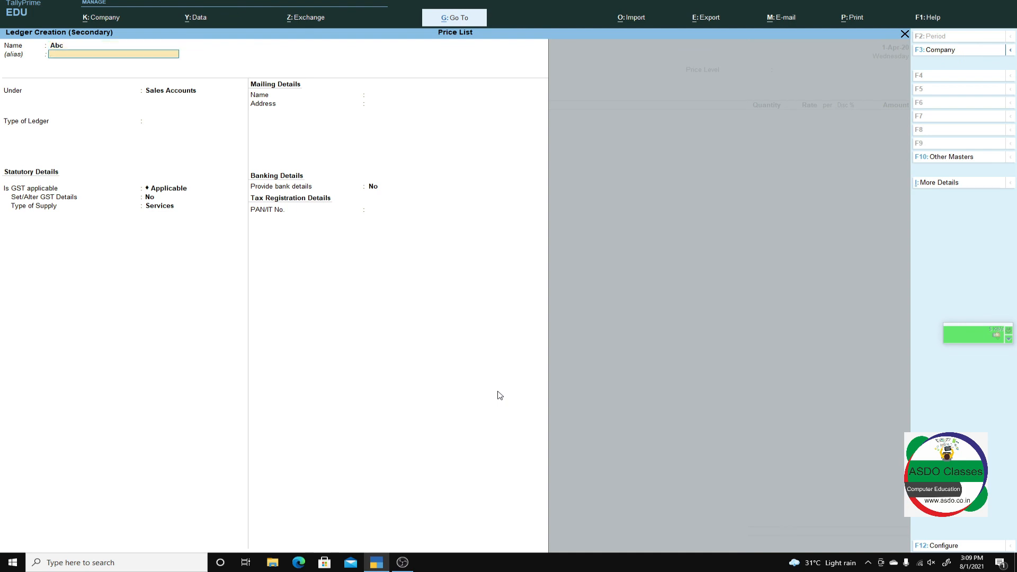
{"action": "key", "text": "Return"}
{"action": "type", "text": "S"}
{"action": "type", "text": "d"}
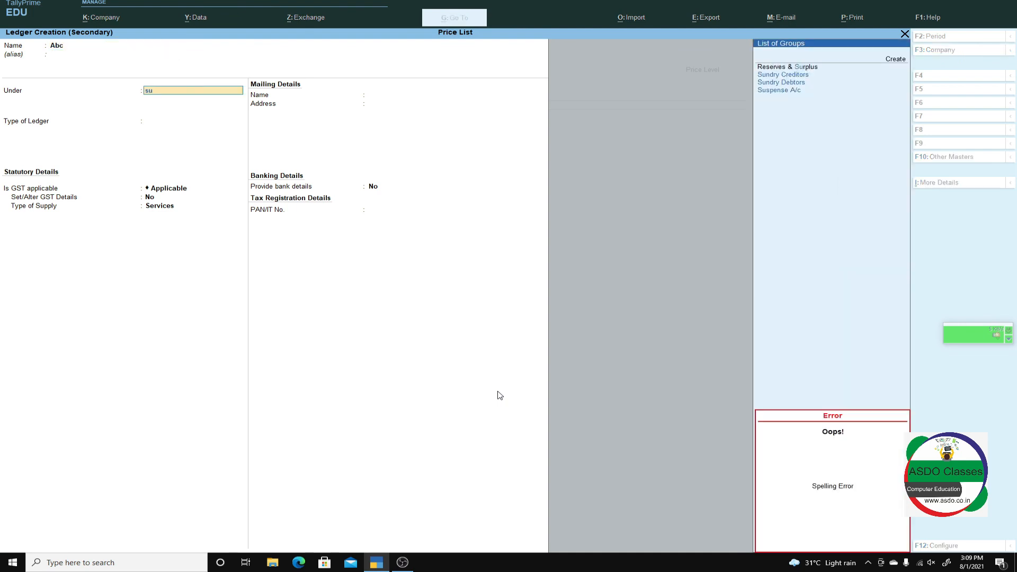
{"action": "key", "text": "Down"}
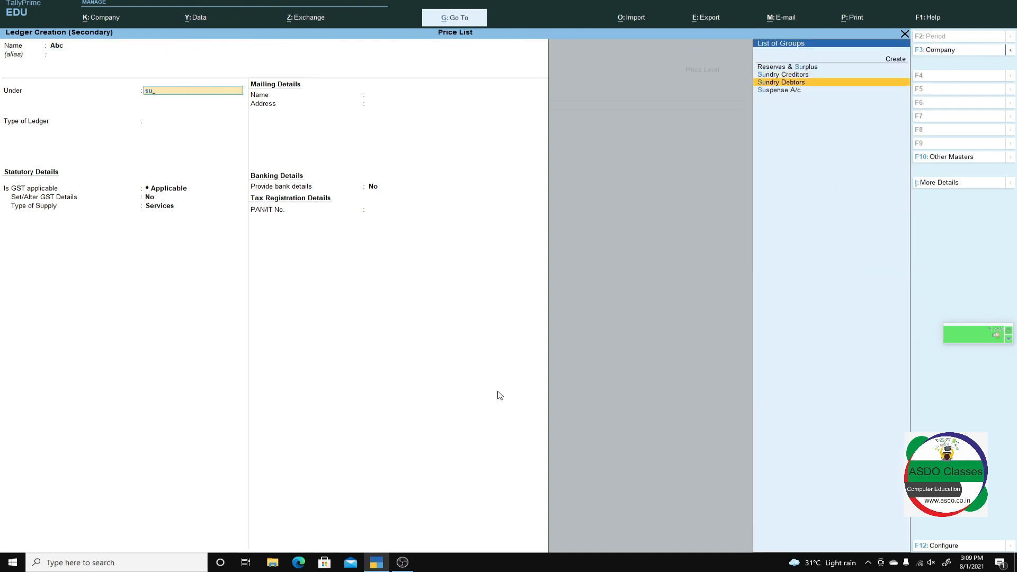
{"action": "key", "text": "Return"}
Keep the Abc ledger's default mailing and Regular registration settings, enter the party's GSTIN/UIN, and save it
{"action": "key", "text": "Return"}
{"action": "key", "text": "Return"}
{"action": "key", "text": "Return"}
{"action": "key", "text": "Return"}
{"action": "key", "text": "Return"}
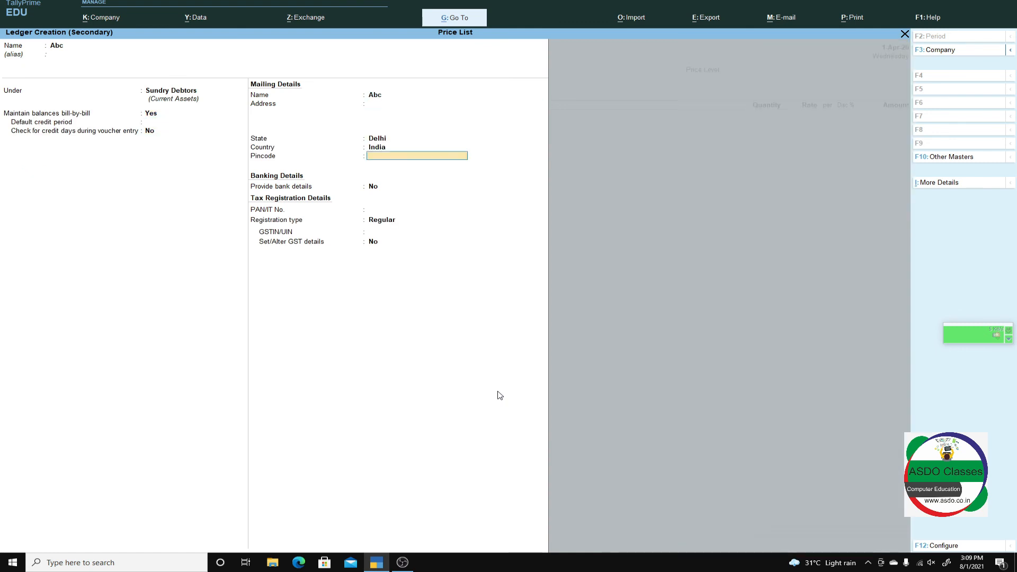
{"action": "key", "text": "Return"}
{"action": "key", "text": "Return"}
{"action": "key", "text": "Return"}
{"action": "key", "text": "Return"}
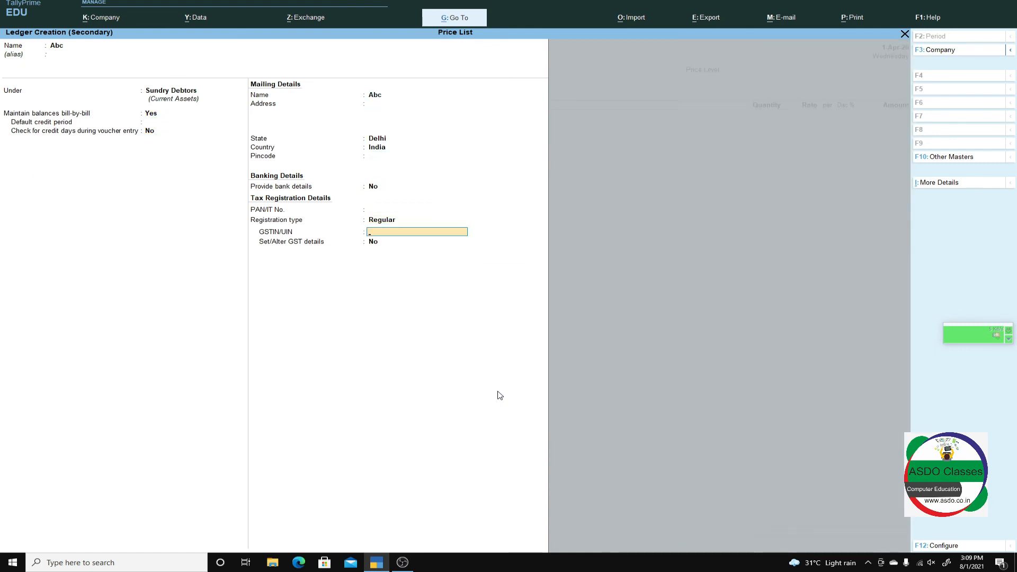
{"action": "type", "text": "423432DSFSDGFDG"}
{"action": "key", "text": "Return"}
{"action": "key", "text": "Return"}
{"action": "key", "text": "Return"}
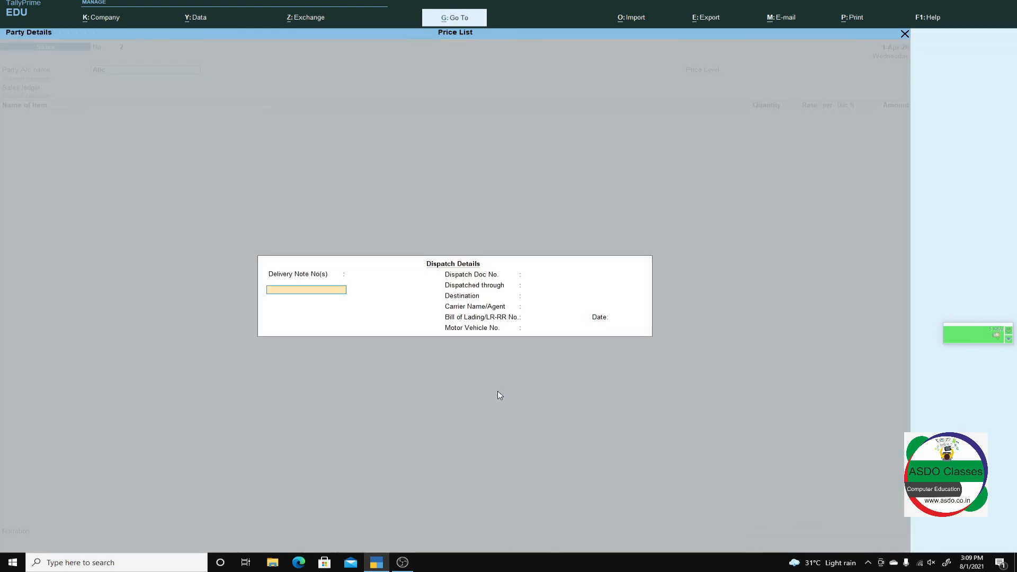
Skip the dispatch and party details, then set the voucher's price level to Wholesaler and its sales ledger to Sale
{"action": "key", "text": "Escape"}
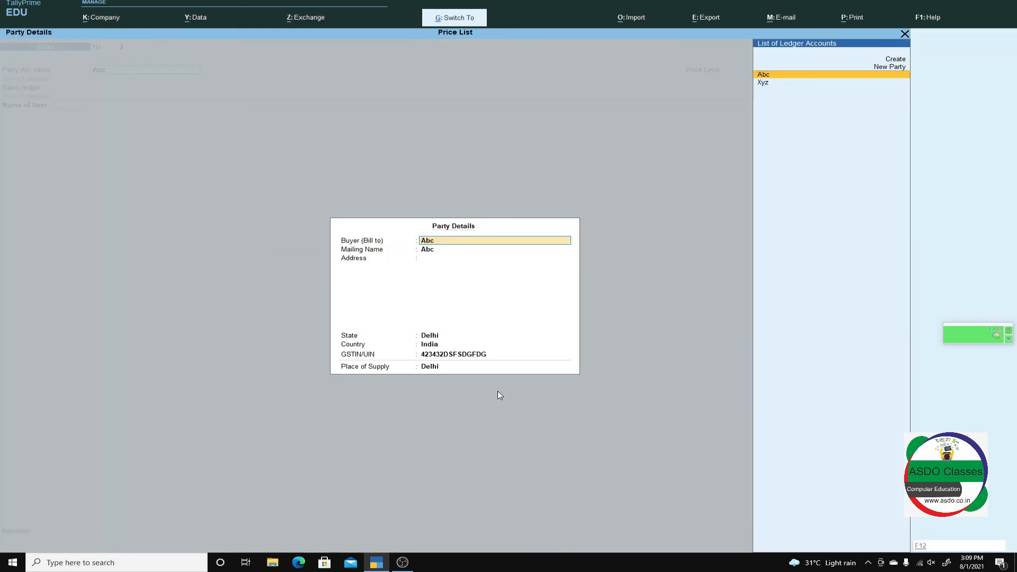
{"action": "key", "text": "ctrl+a"}
{"action": "key", "text": "Down"}
{"action": "key", "text": "Down"}
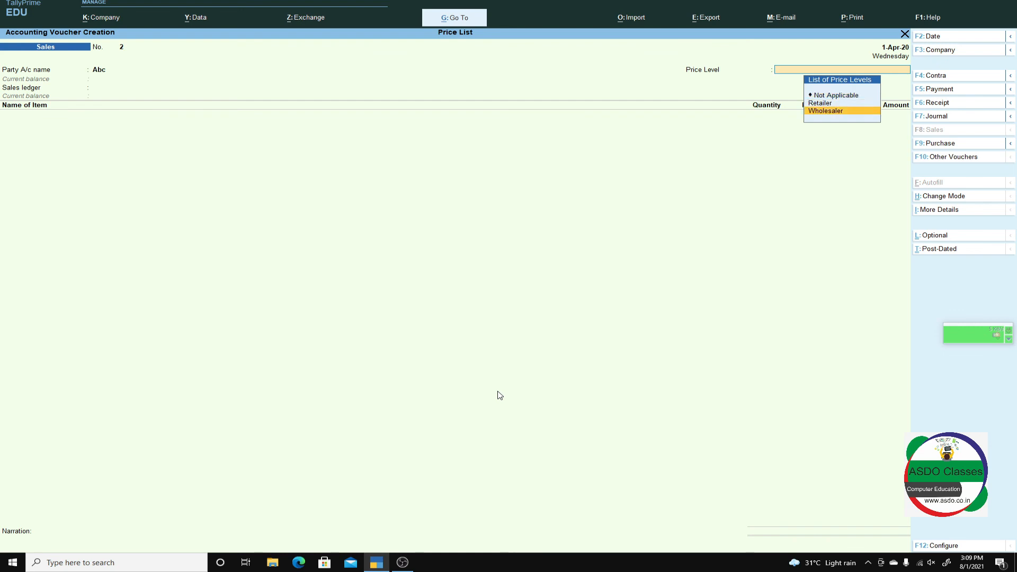
{"action": "key", "text": "Return"}
{"action": "key", "text": "Return"}
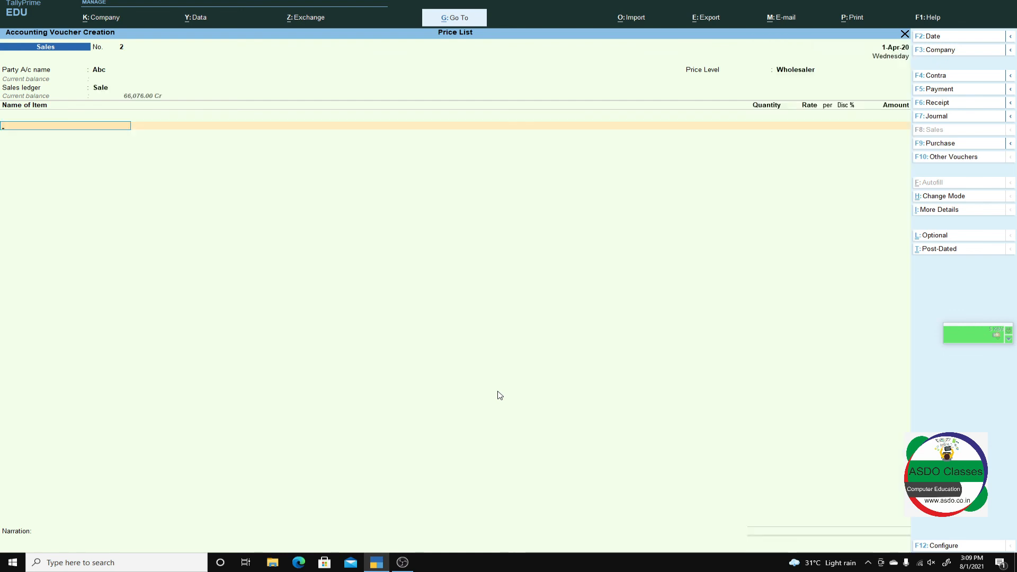
Add Mouse to the Abc sales voucher with a quantity of 18 pc at the Wholesaler rate and discount
{"action": "key", "text": "Return"}
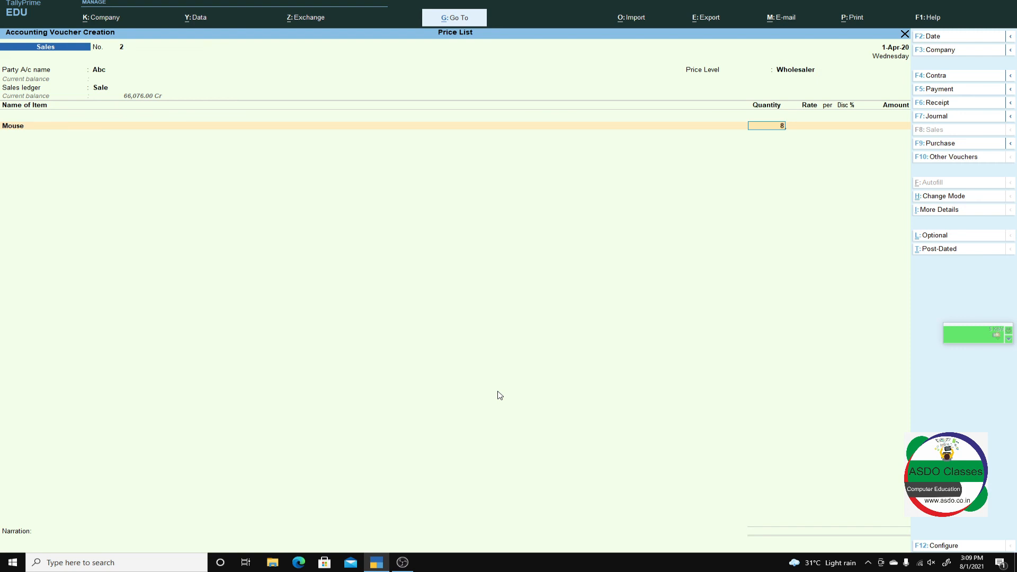
{"action": "key", "text": "BackSpace"}
{"action": "type", "text": "18"}
{"action": "key", "text": "Return"}
{"action": "key", "text": "Return"}
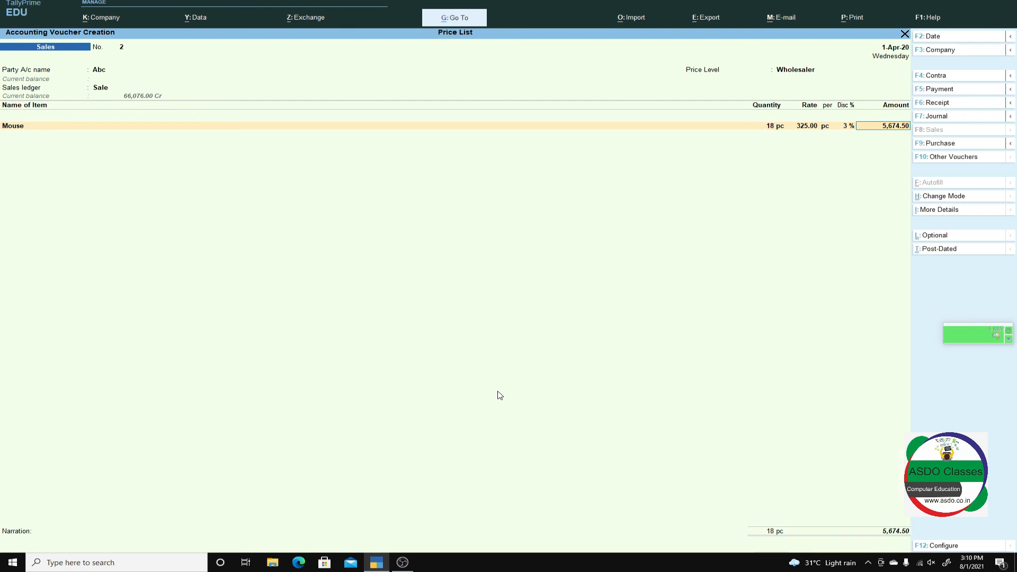
{"action": "key", "text": "Return"}
Add Keyboard to the Abc sales voucher with a quantity of 12 pc at the Wholesaler rate and discount
{"action": "type", "text": "Key"}
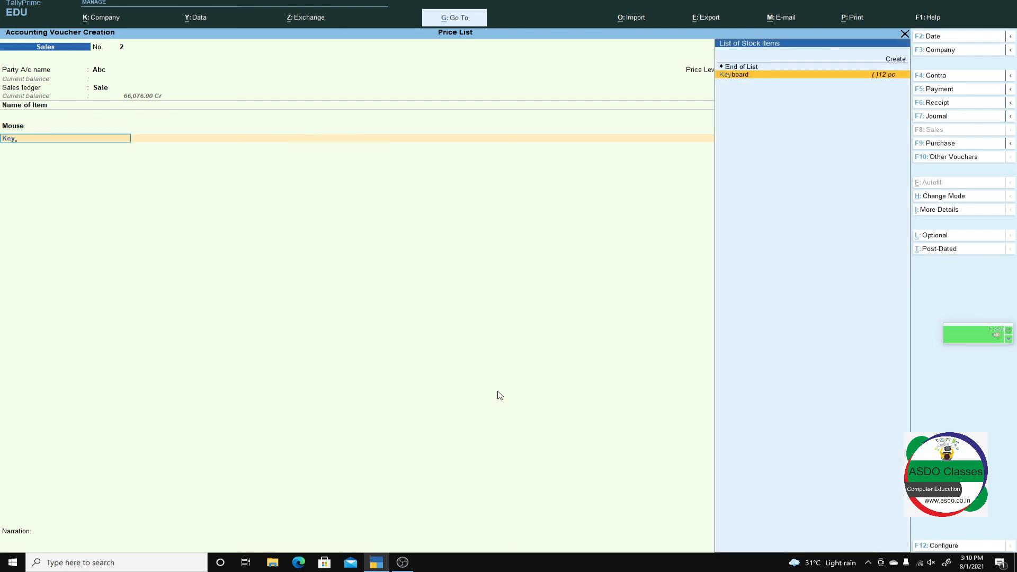
{"action": "key", "text": "Return"}
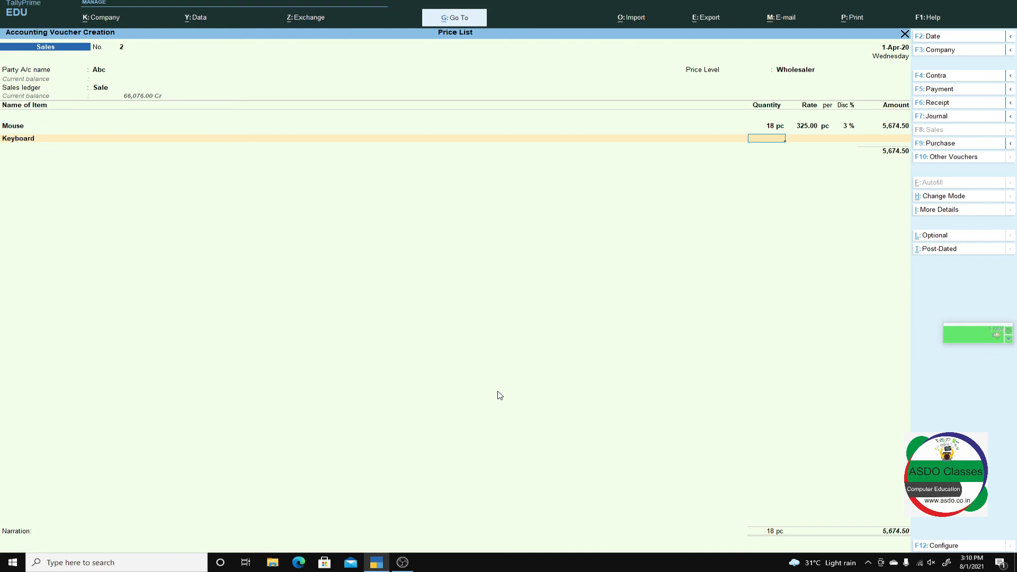
{"action": "type", "text": "12"}
{"action": "key", "text": "Return"}
{"action": "key", "text": "Return"}
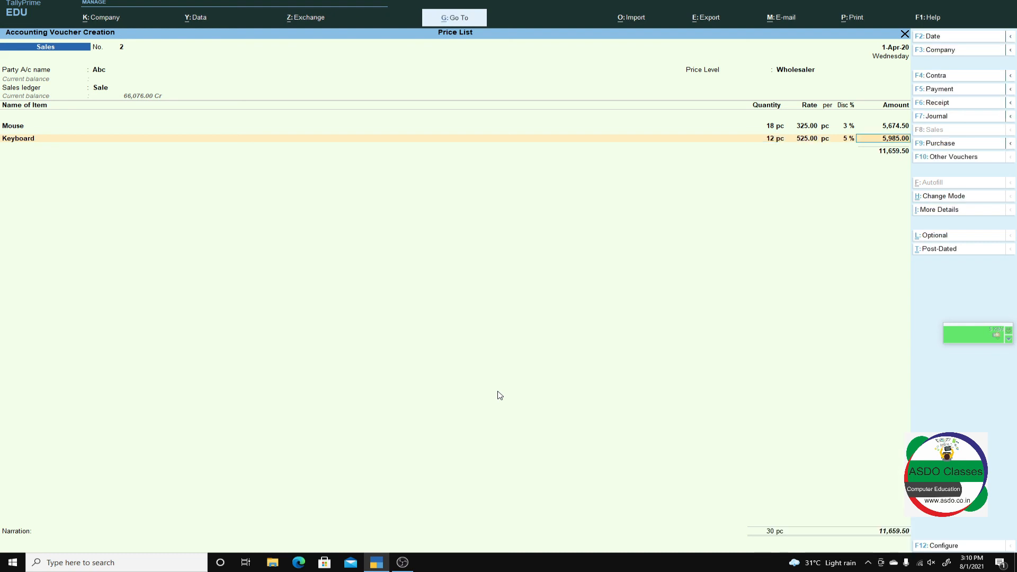
{"action": "key", "text": "Return"}
Add Speaker to the Abc sales voucher with a quantity of 15 pc at the Wholesaler rate and discount
{"action": "type", "text": "sp"}
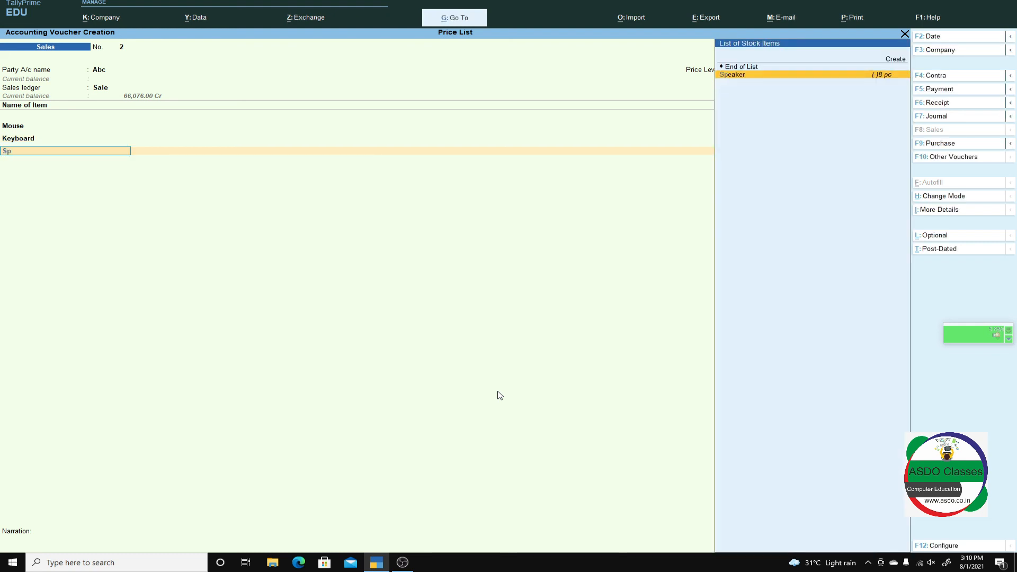
{"action": "key", "text": "Return"}
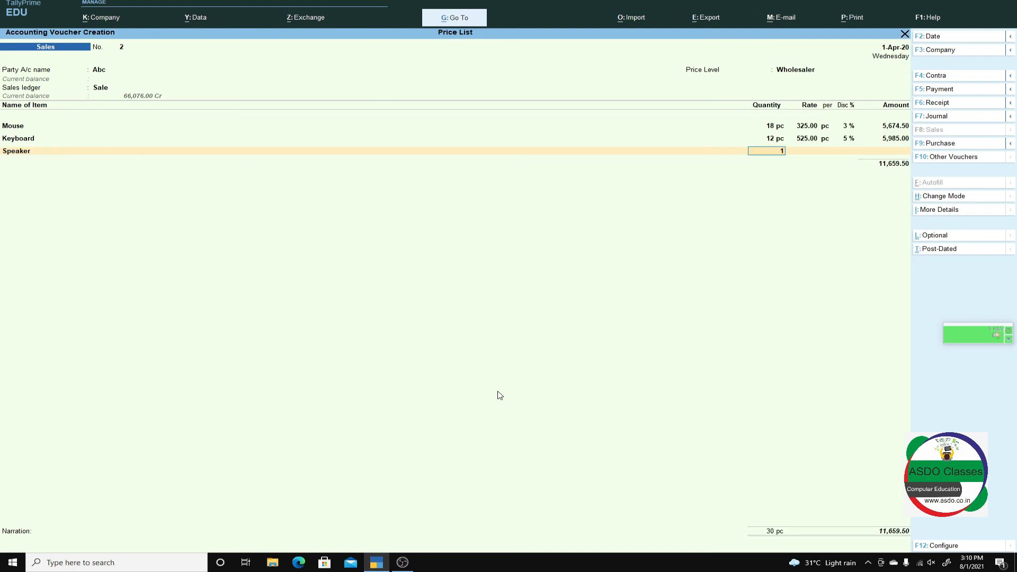
{"action": "type", "text": "15"}
{"action": "key", "text": "Return"}
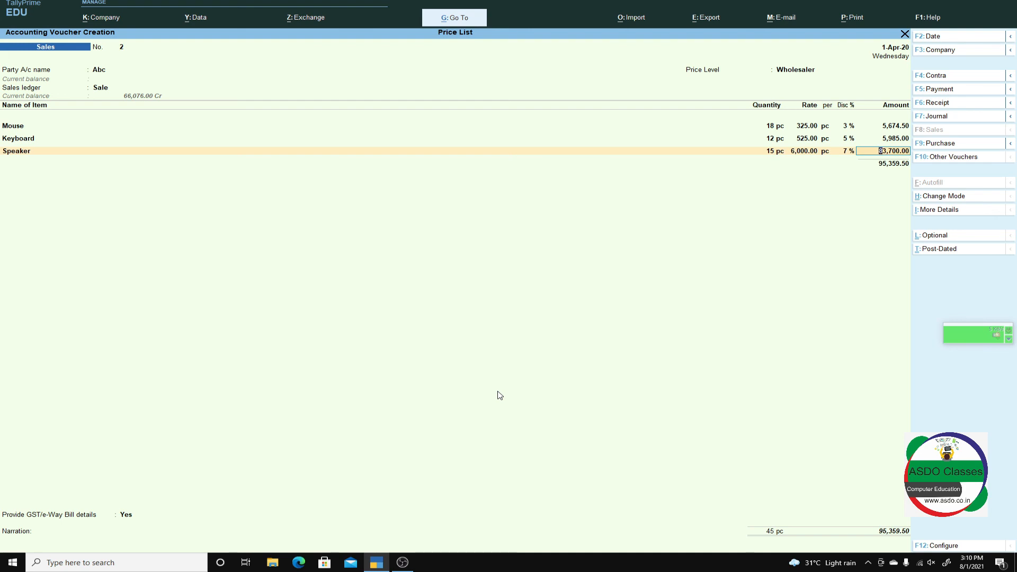
Add the Cgst and Sgst ledgers to the Abc sales voucher and set its GST/e-Way Bill details to No
{"action": "key", "text": "Return"}
{"action": "type", "text": "c"}
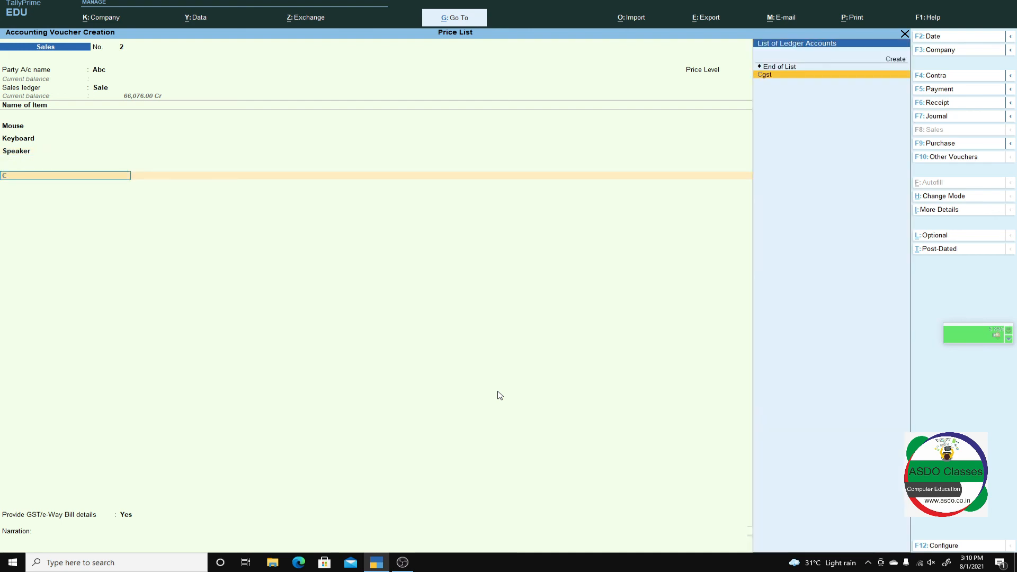
{"action": "key", "text": "Return"}
{"action": "key", "text": "Return"}
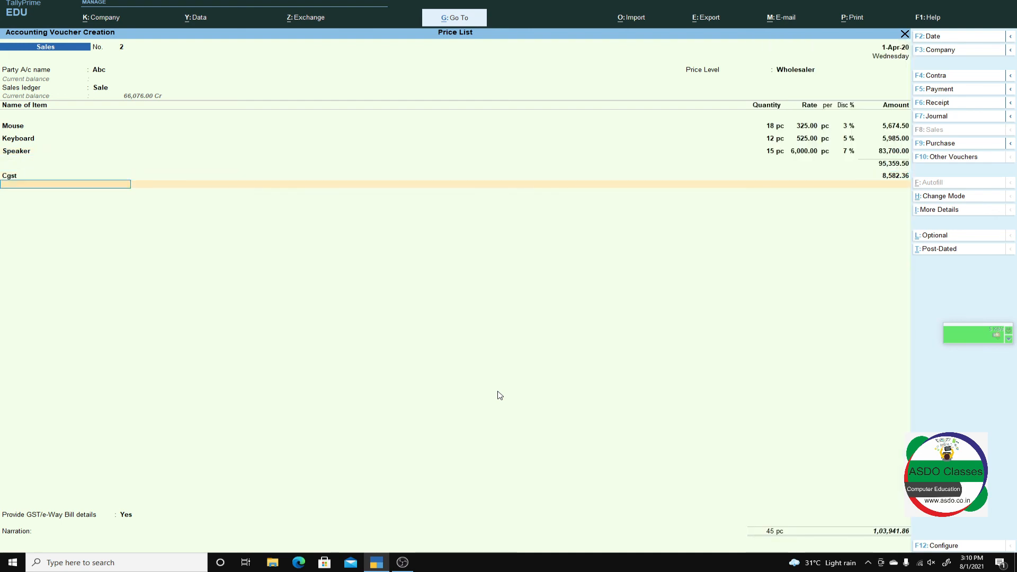
{"action": "type", "text": "sg"}
{"action": "key", "text": "Return"}
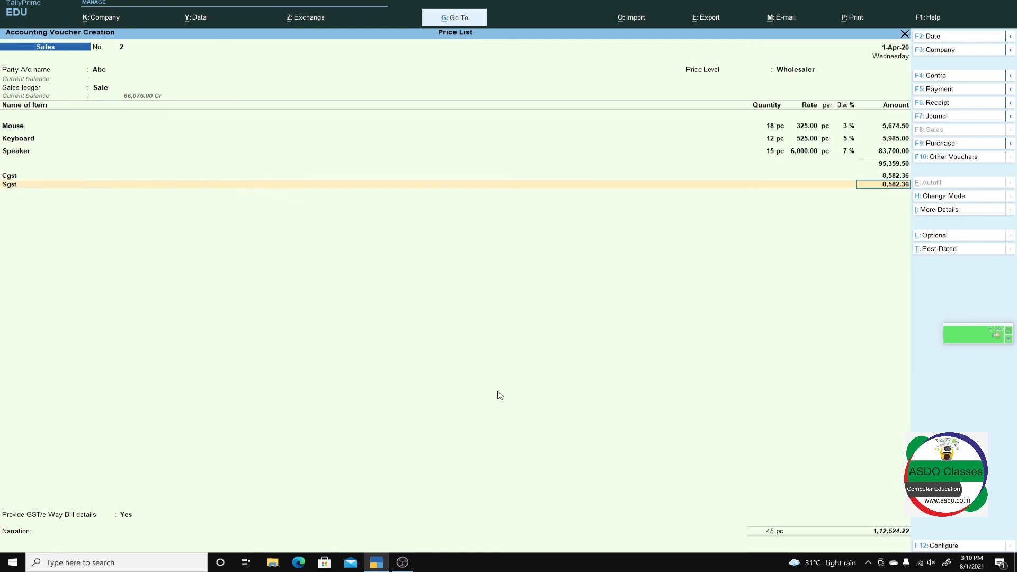
{"action": "key", "text": "Return"}
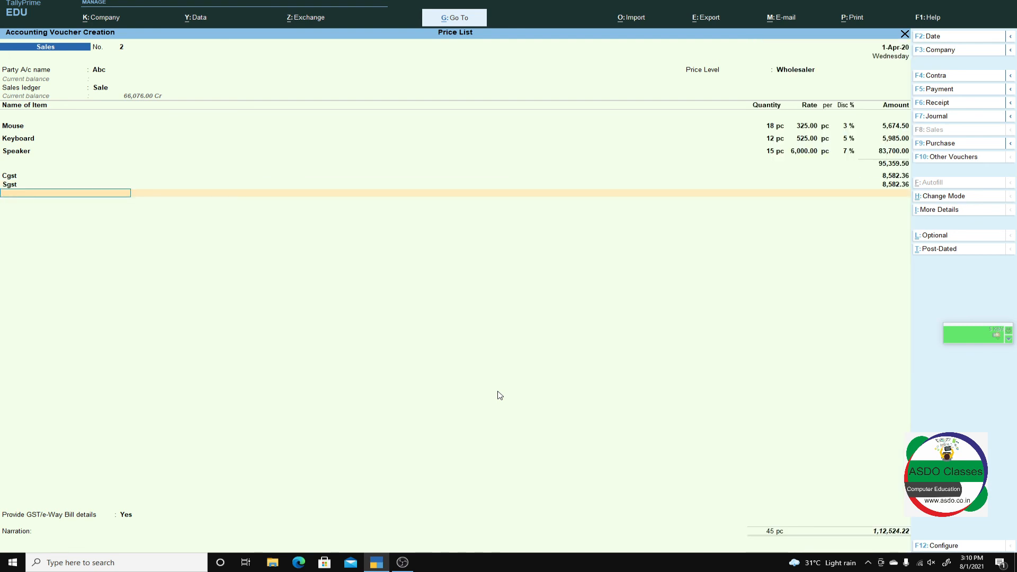
{"action": "key", "text": "Return"}
{"action": "type", "text": "n"}
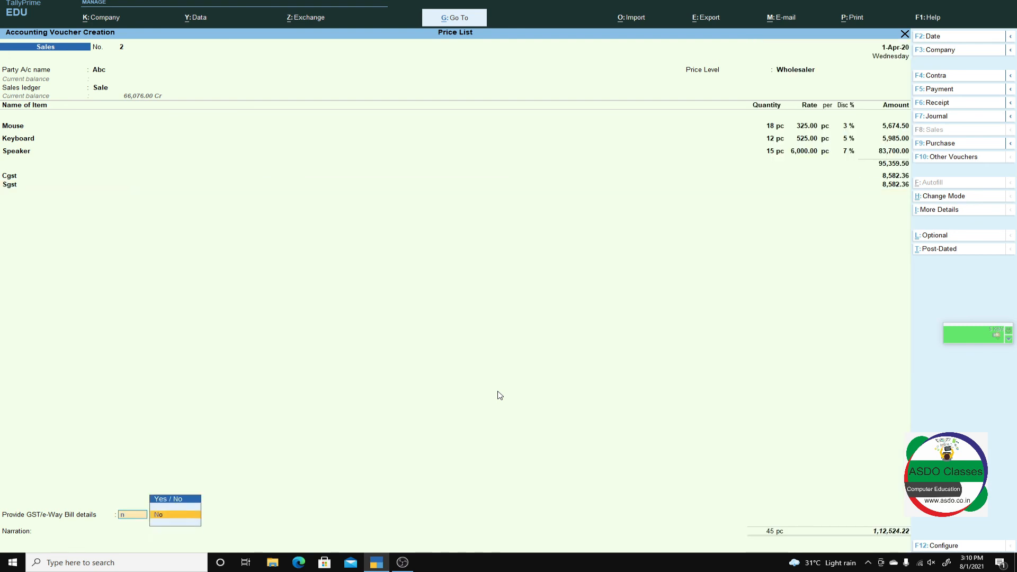
{"action": "key", "text": "Return"}
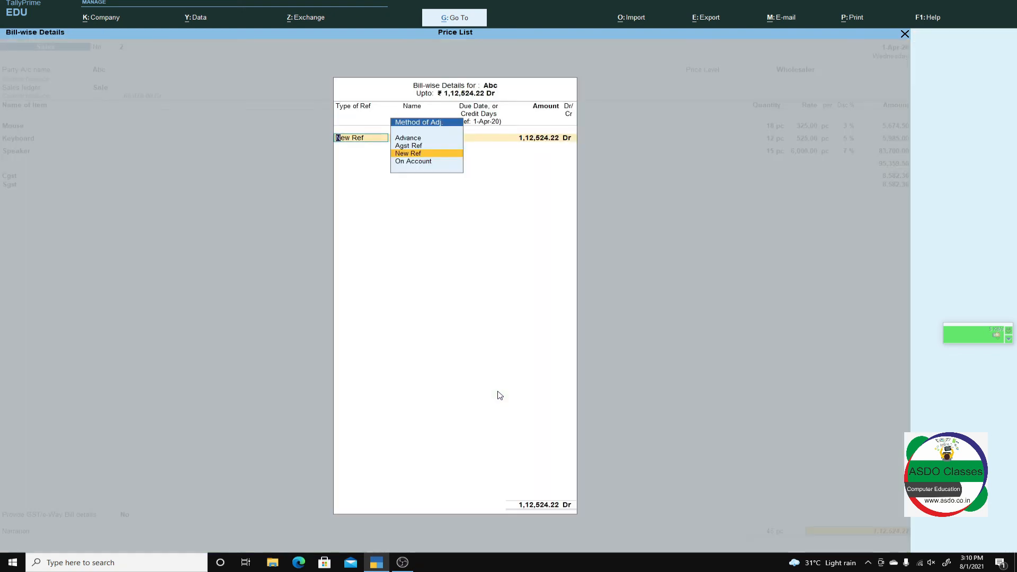
Allocate the Abc bill amount to a new reference named Abc 12 and save the sales voucher
{"action": "key", "text": "Return"}
{"action": "type", "text": "Abc 12"}
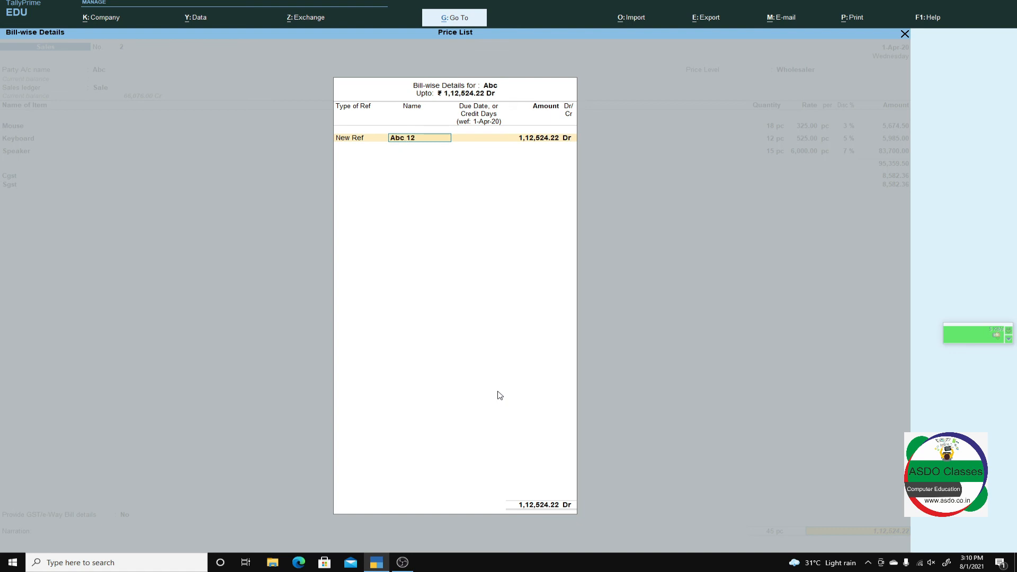
{"action": "key", "text": "Return"}
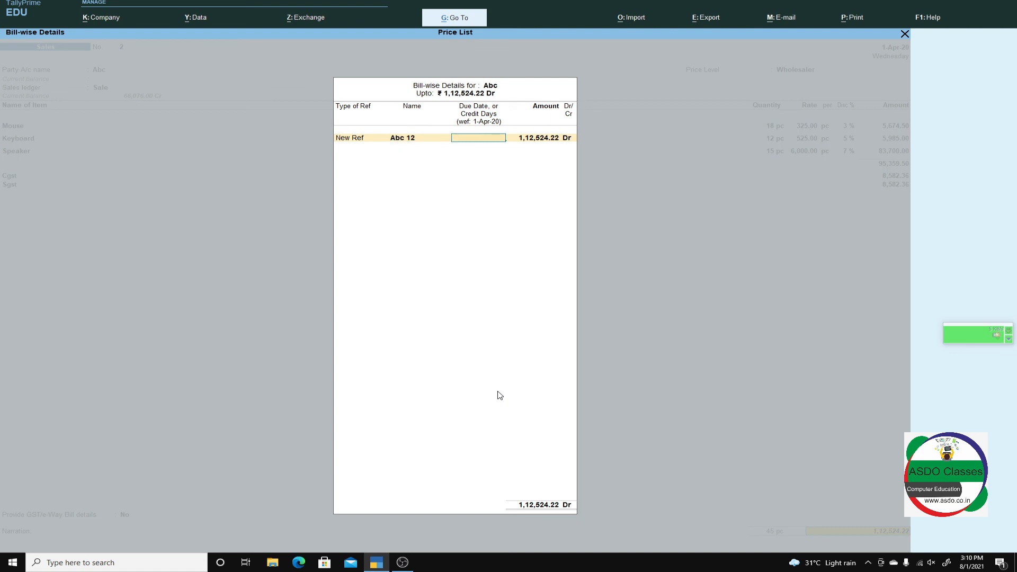
{"action": "key", "text": "Return"}
{"action": "key", "text": "Return"}
{"action": "key", "text": "Return"}
{"action": "key", "text": "Return"}
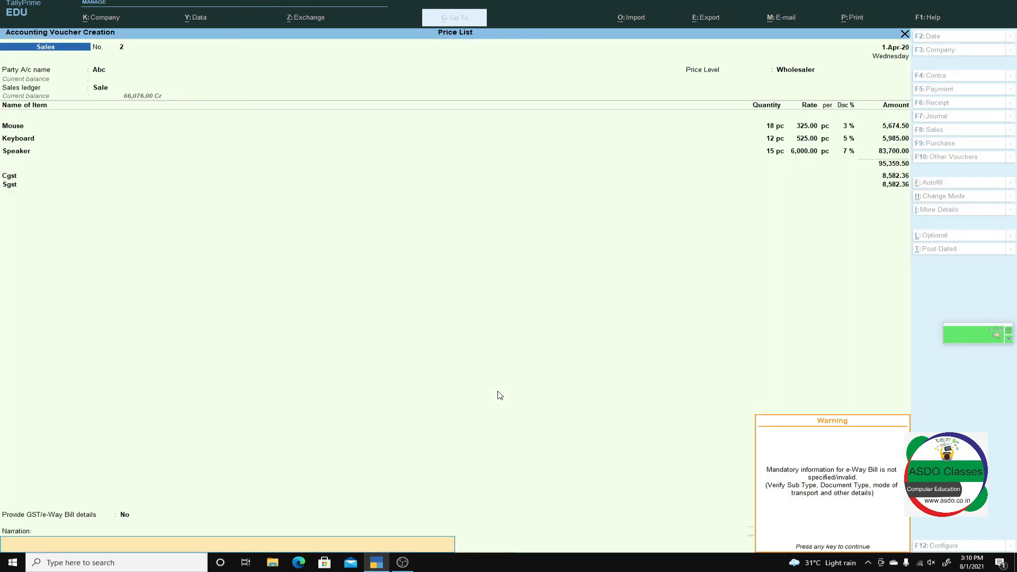
{"action": "key", "text": "Return"}
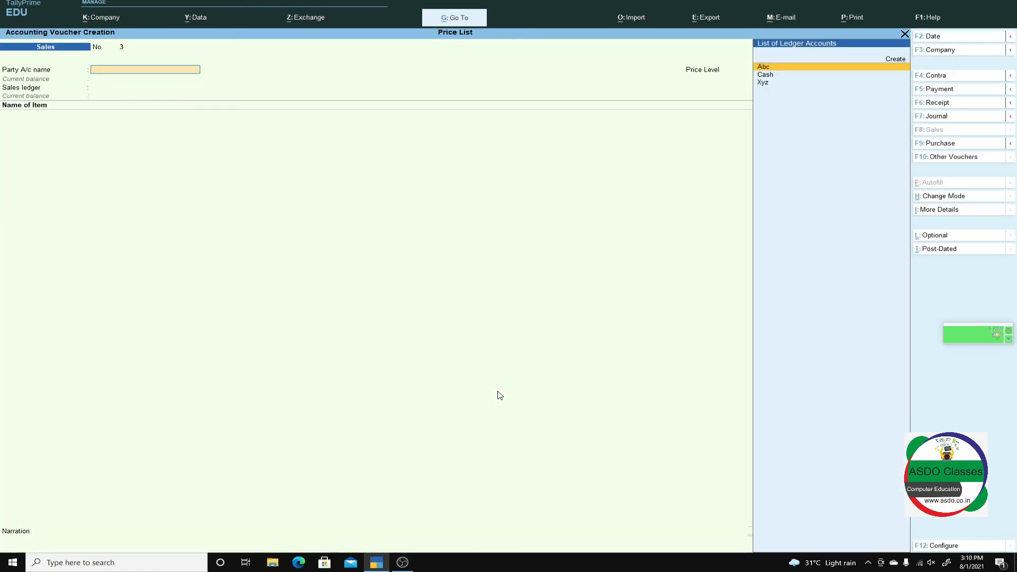
Reopen the saved Abc sales voucher, preview its tax invoice for printing, and return to the Gateway of Tally
{"action": "key", "text": "Page_Up"}
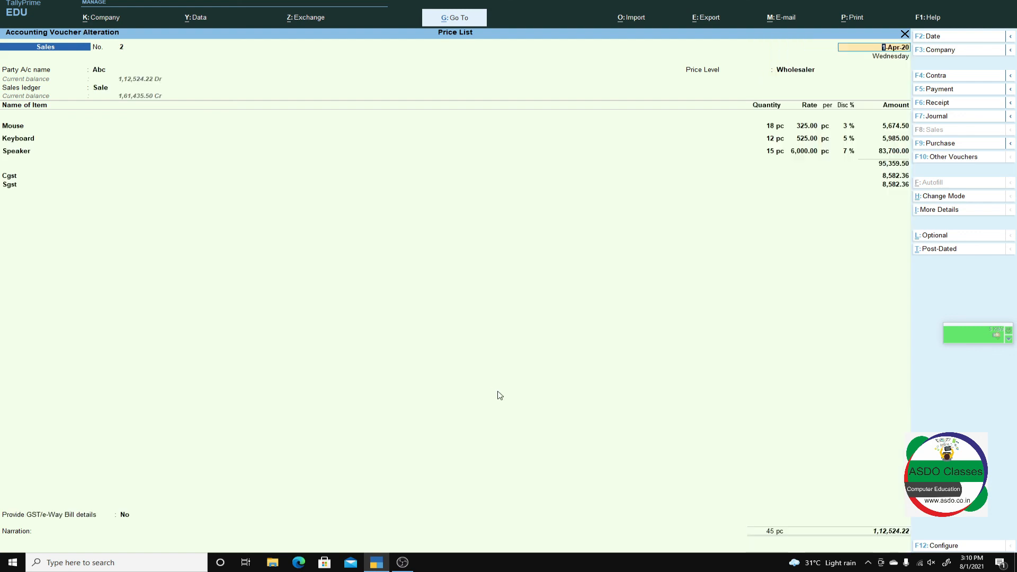
{"action": "key", "text": "ctrl"}
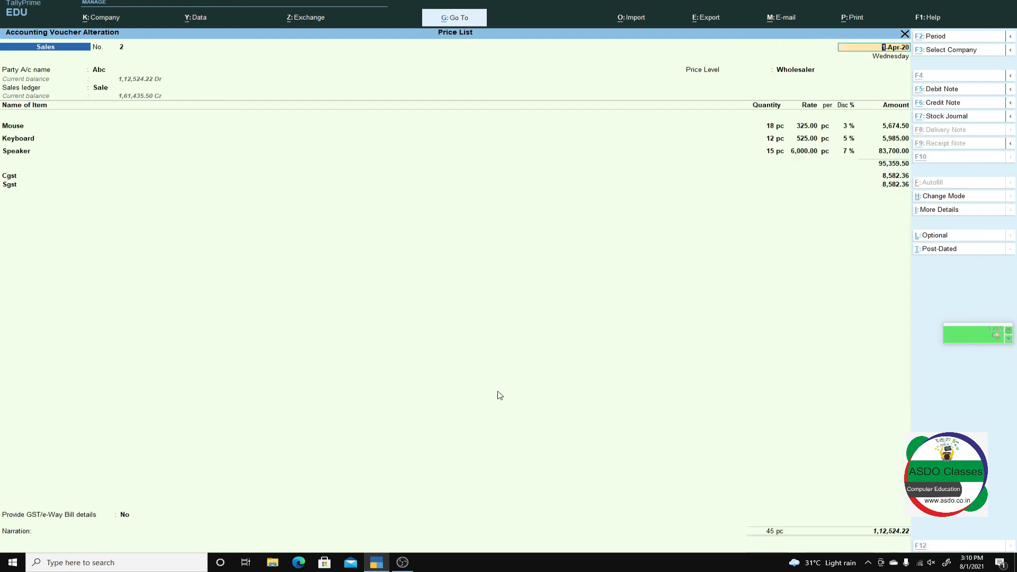
{"action": "key", "text": "alt+p"}
{"action": "key", "text": "Return"}
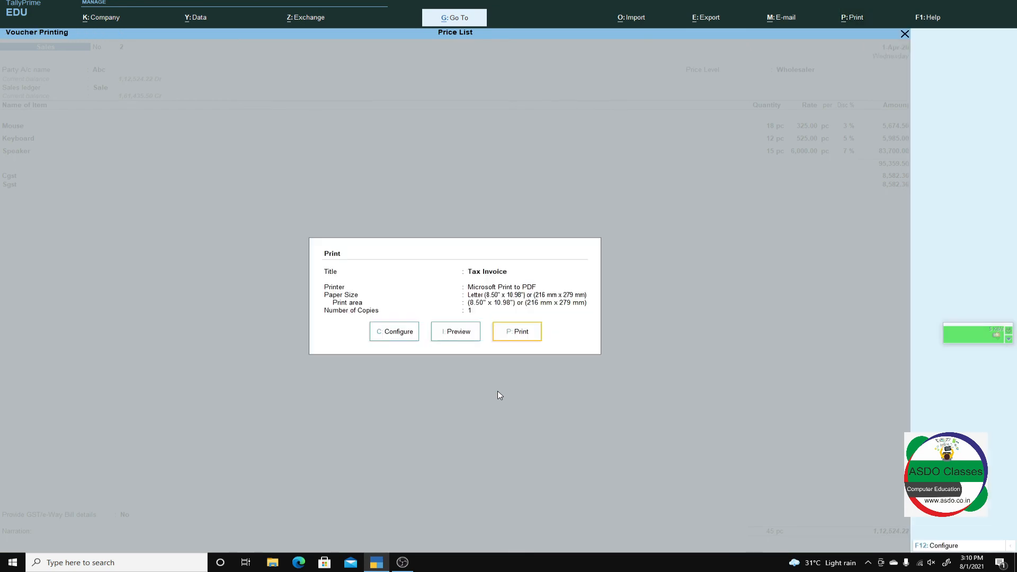
{"action": "key", "text": "i"}
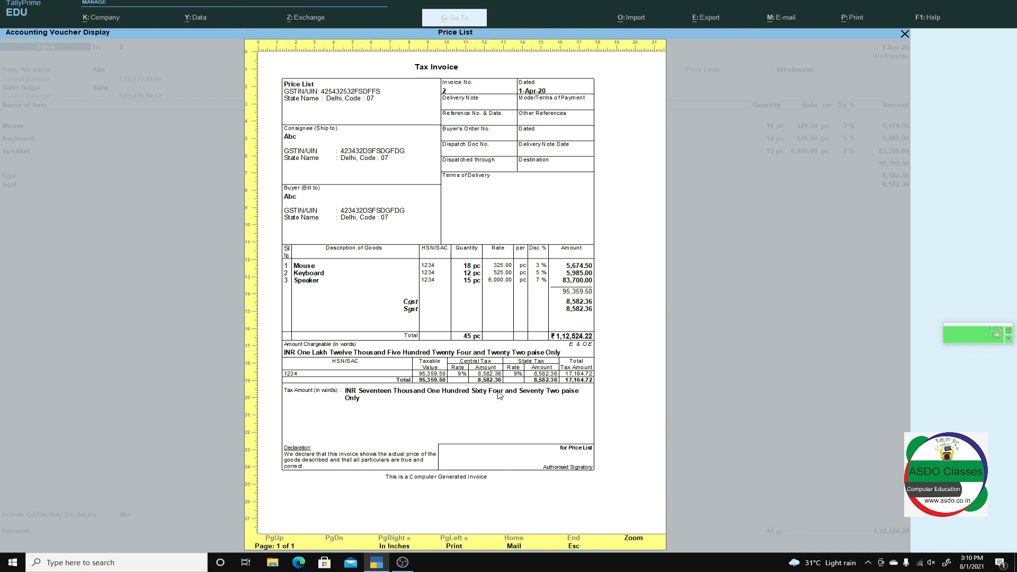
{"action": "key", "text": "Escape"}
{"action": "key", "text": "Escape"}
{"action": "key", "text": "Escape"}
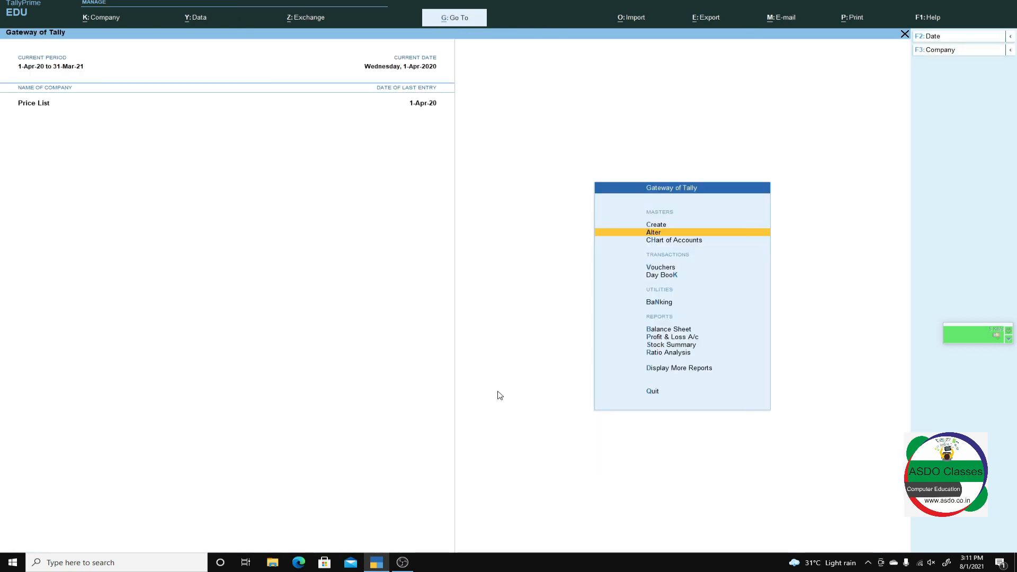
Open the stock group price list for All Items at the Retailer price level, applicable from 1-Apr-20
{"action": "key", "text": "Return"}
{"action": "key", "text": "Down"}
{"action": "key", "text": "Down"}
{"action": "key", "text": "Down"}
{"action": "key", "text": "Down"}
{"action": "key", "text": "Down"}
{"action": "key", "text": "Down"}
{"action": "key", "text": "Down"}
{"action": "key", "text": "Down"}
{"action": "key", "text": "Down"}
{"action": "key", "text": "Down"}
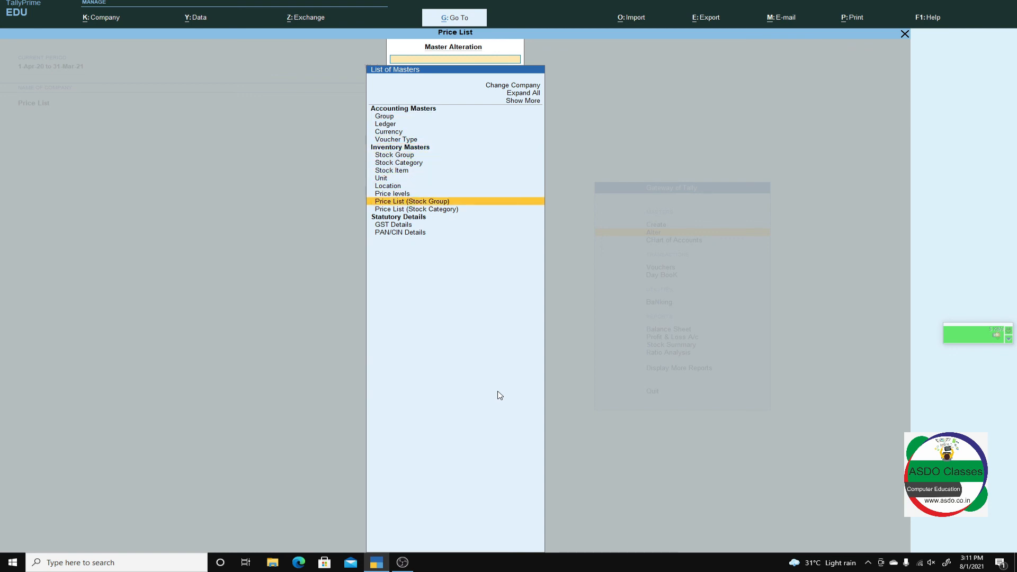
{"action": "key", "text": "Return"}
{"action": "key", "text": "Return"}
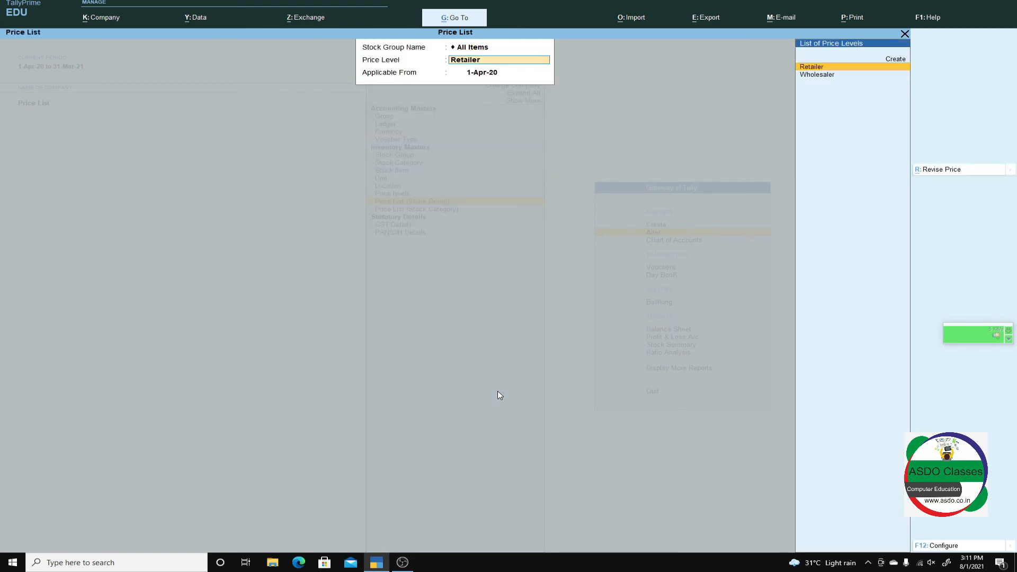
{"action": "key", "text": "Return"}
{"action": "key", "text": "Return"}
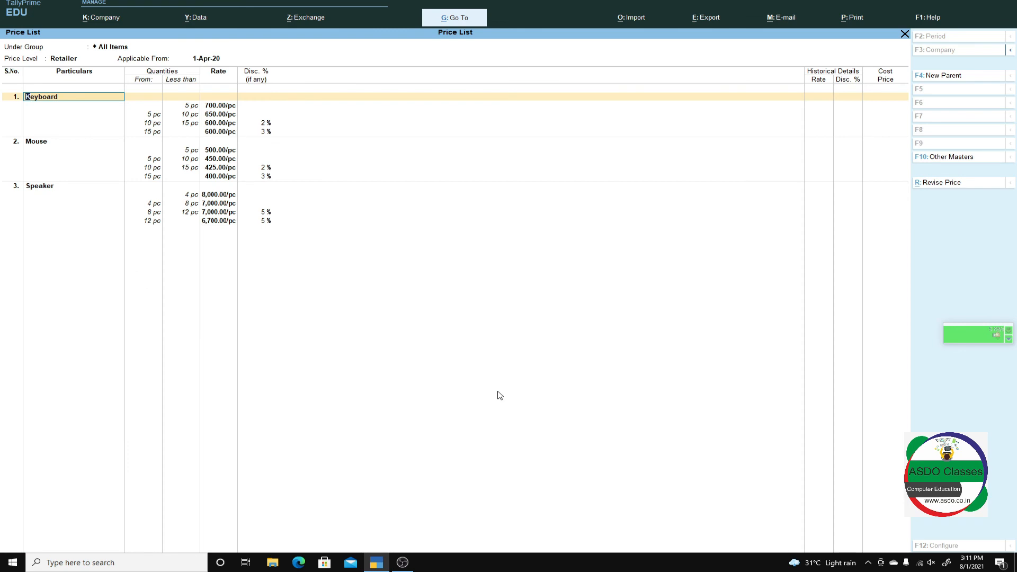
Preview the printout of the Retailer price list, then close it and return to the Gateway of Tally
{"action": "key", "text": "alt+p"}
{"action": "key", "text": "Return"}
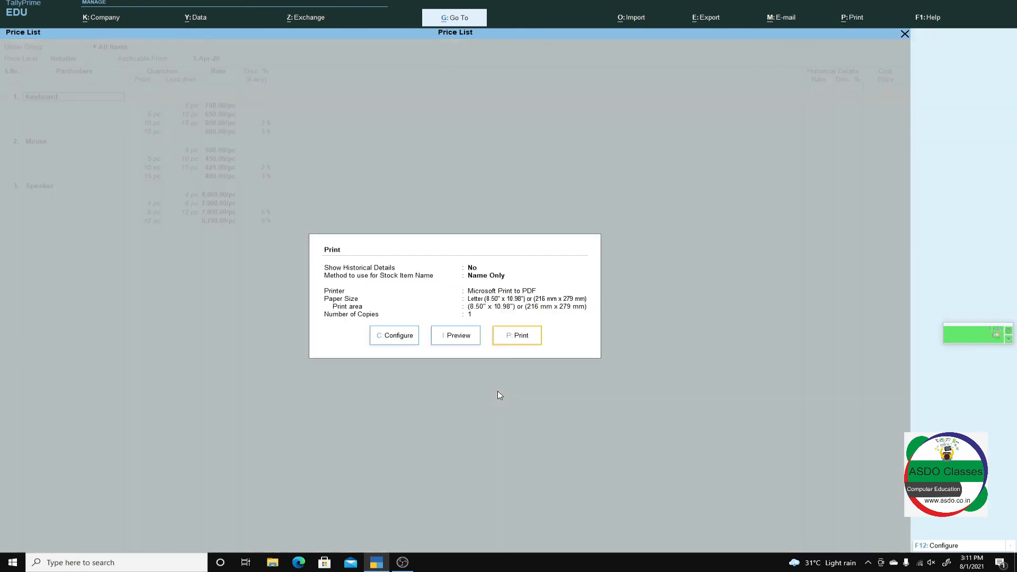
{"action": "key", "text": "Right"}
{"action": "key", "text": "Left"}
{"action": "key", "text": "Left"}
{"action": "key", "text": "Return"}
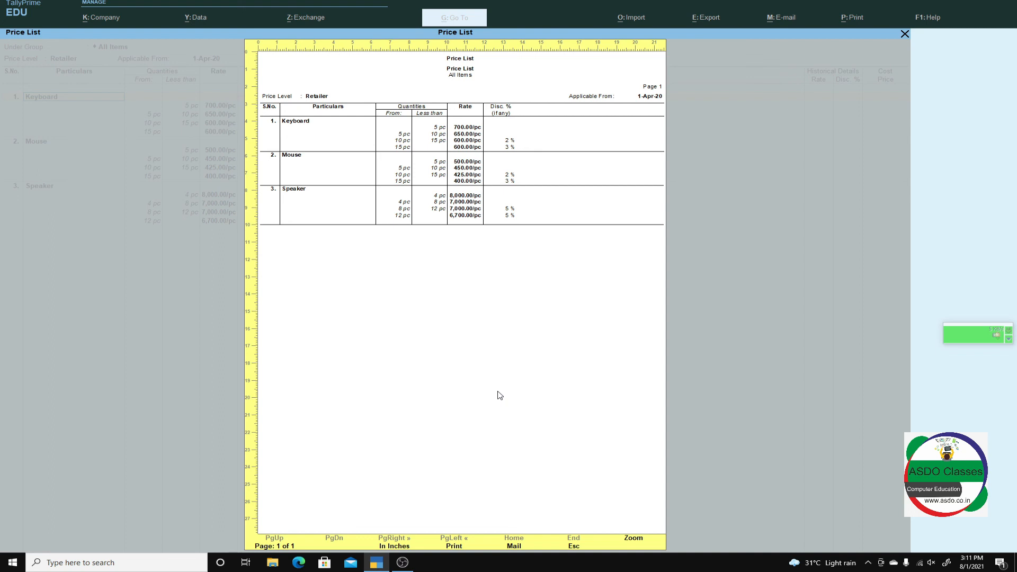
{"action": "key", "text": "Escape"}
{"action": "key", "text": "Escape"}
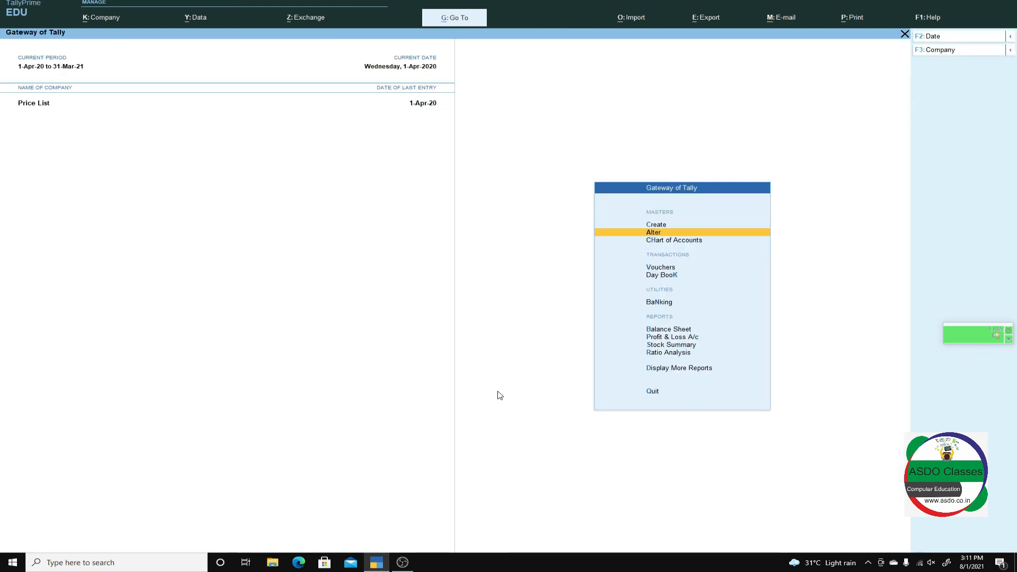